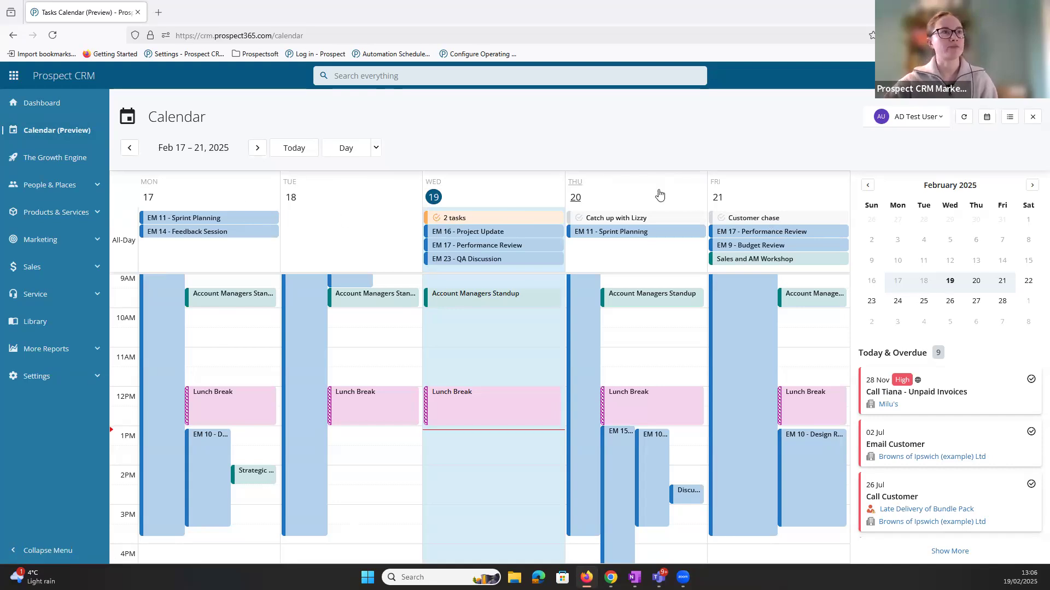
Show the calendar in month view and check which users' calendars can be chosen
click(376, 148)
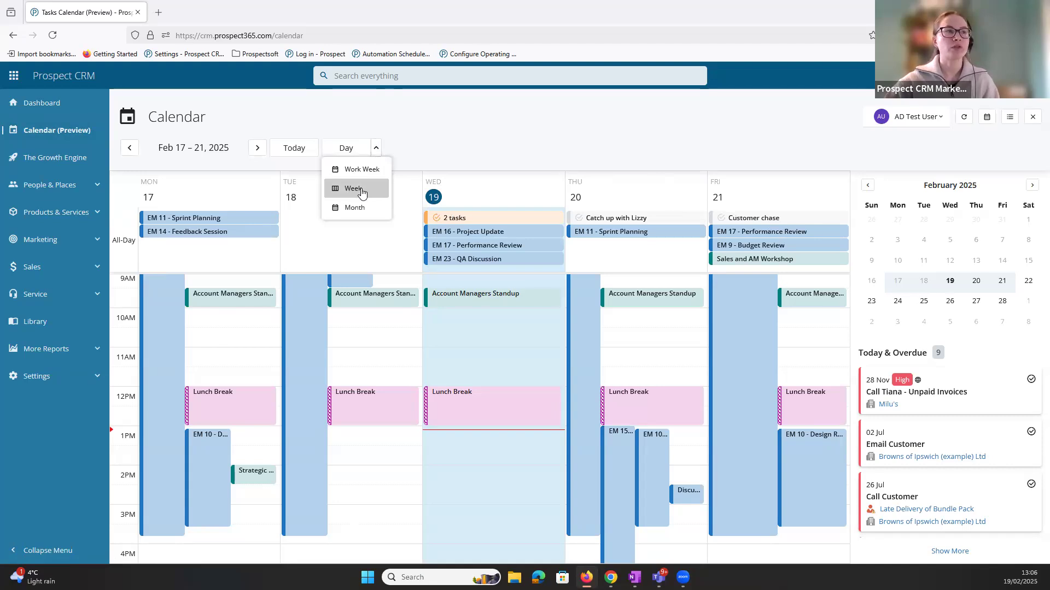
click(364, 207)
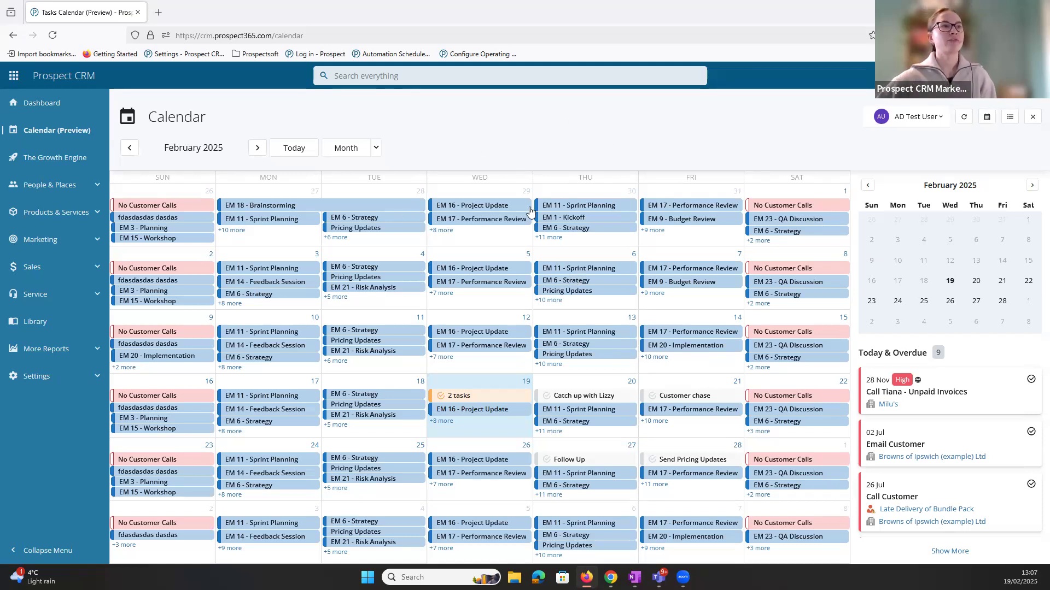
click(910, 129)
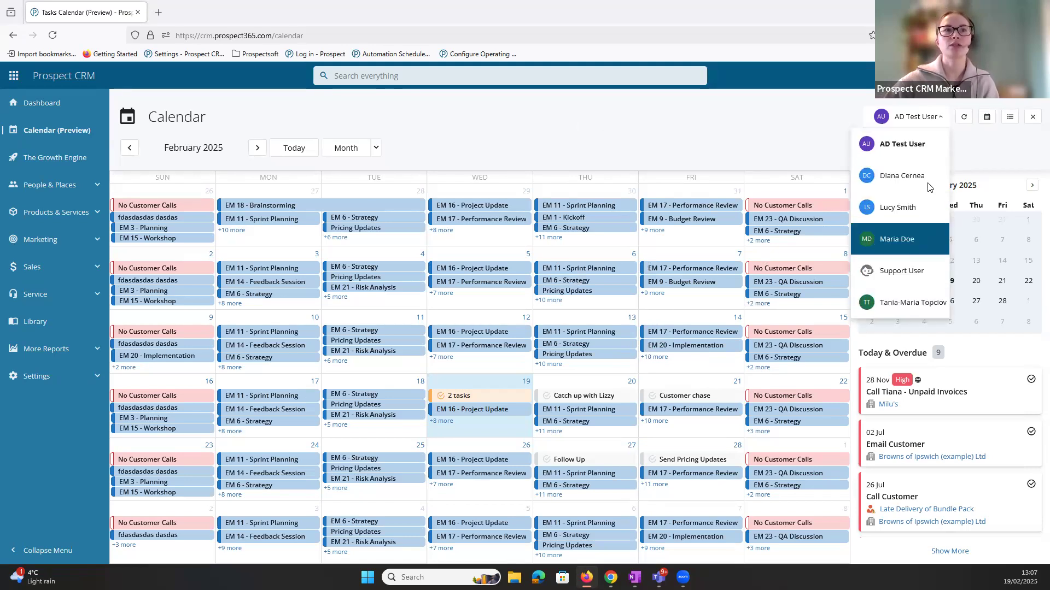
click(786, 124)
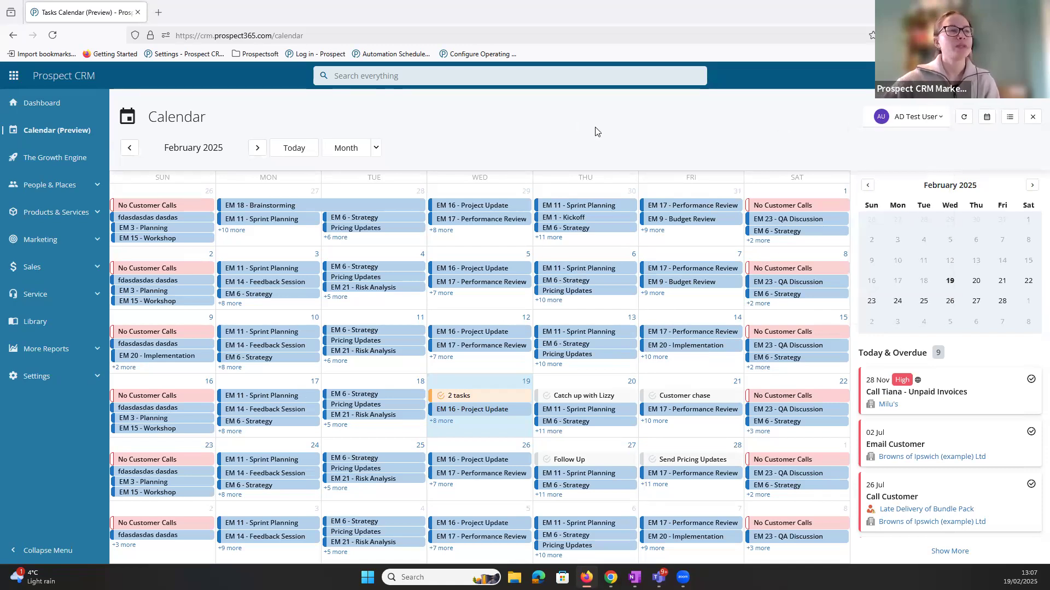
Switch the calendar to the Work Week view
click(376, 148)
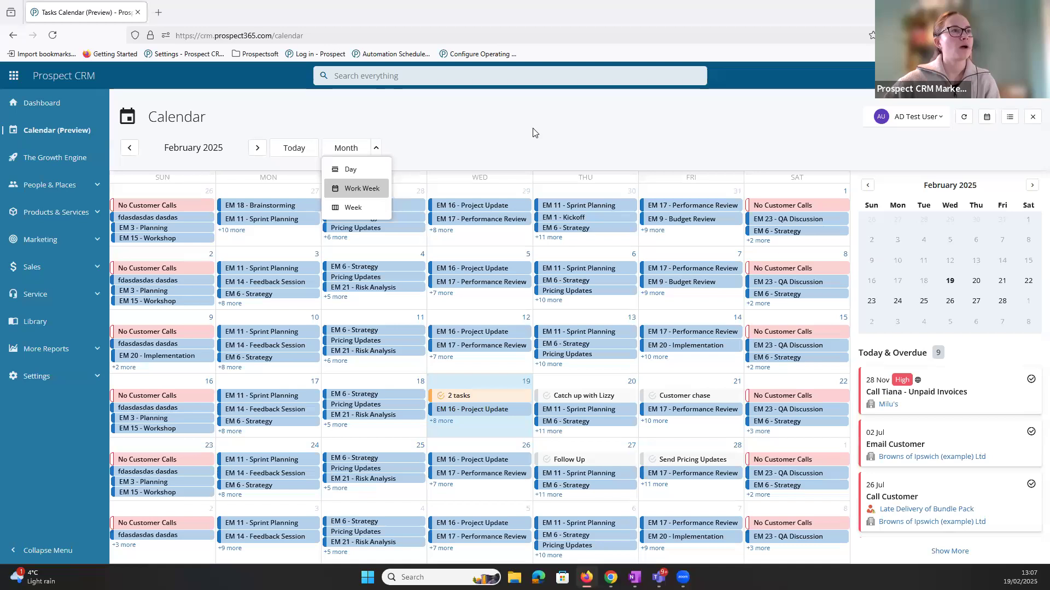
click(368, 189)
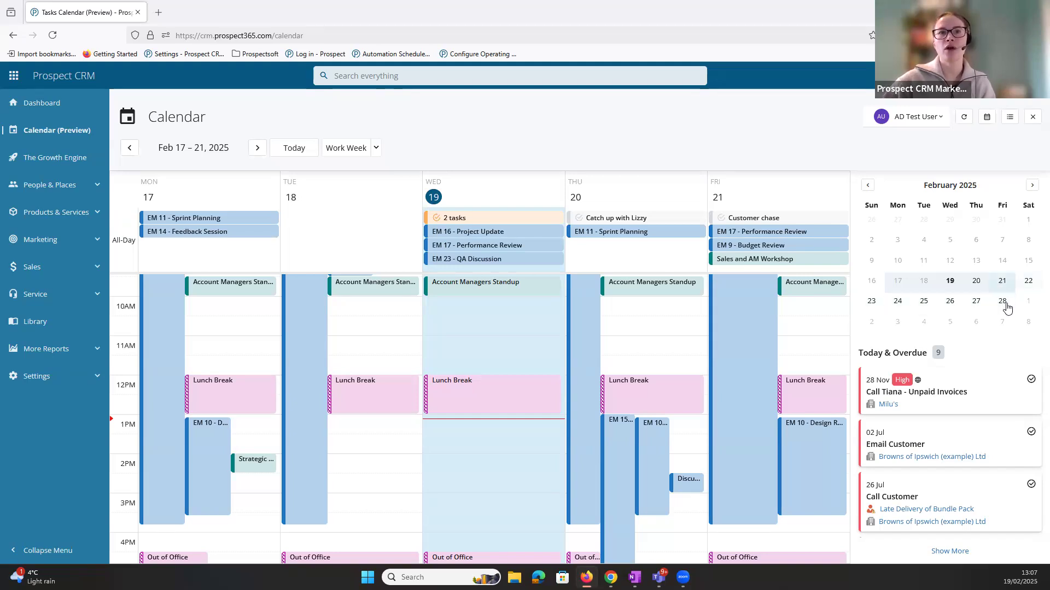
Show the custom date range Feb 21–28, 2025 in the calendar, and return to the Work Week view
click(1000, 301)
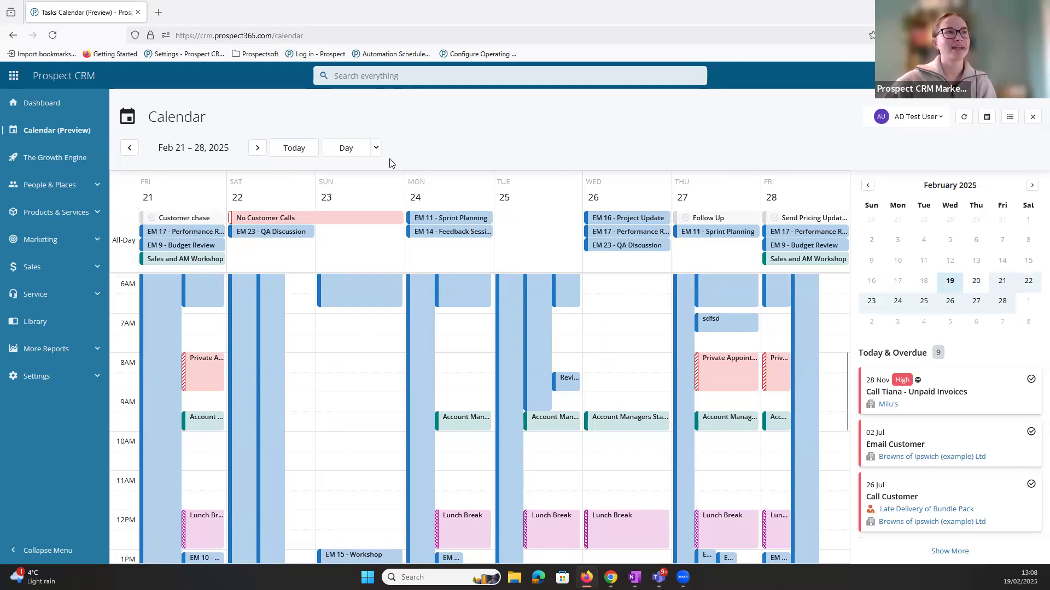
click(376, 148)
click(362, 169)
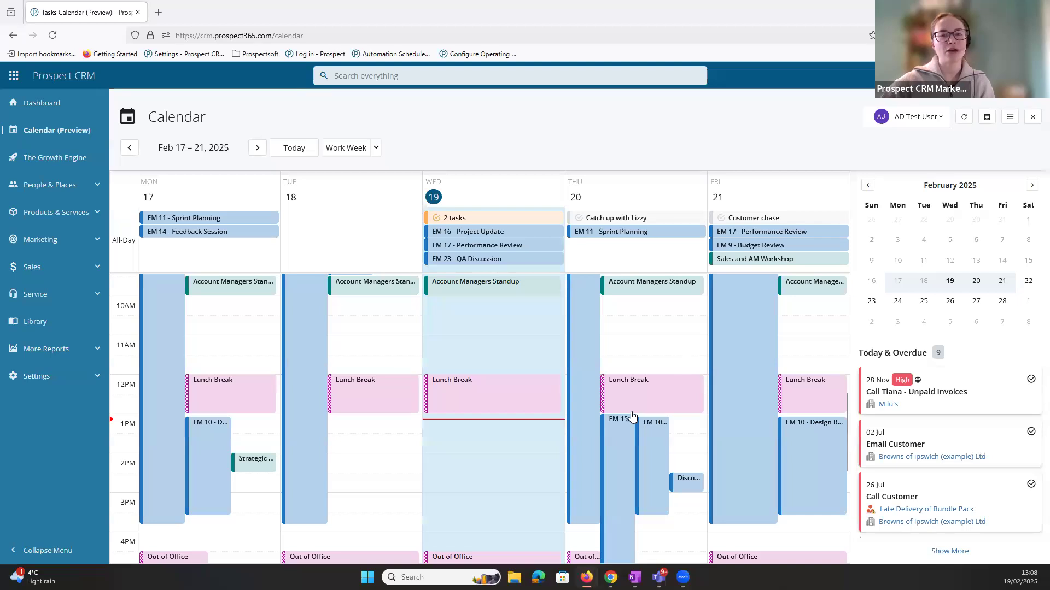
Open Wednesday 19 February's Account Managers Standup event, review its details, and close it
scroll(491, 444, up, 2)
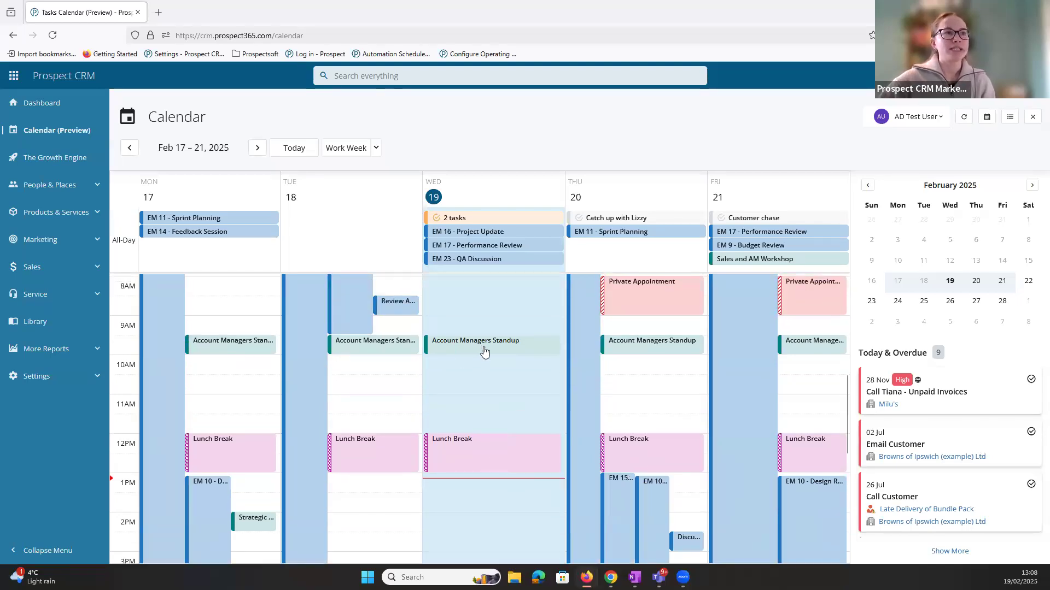
scroll(511, 420, up, 2)
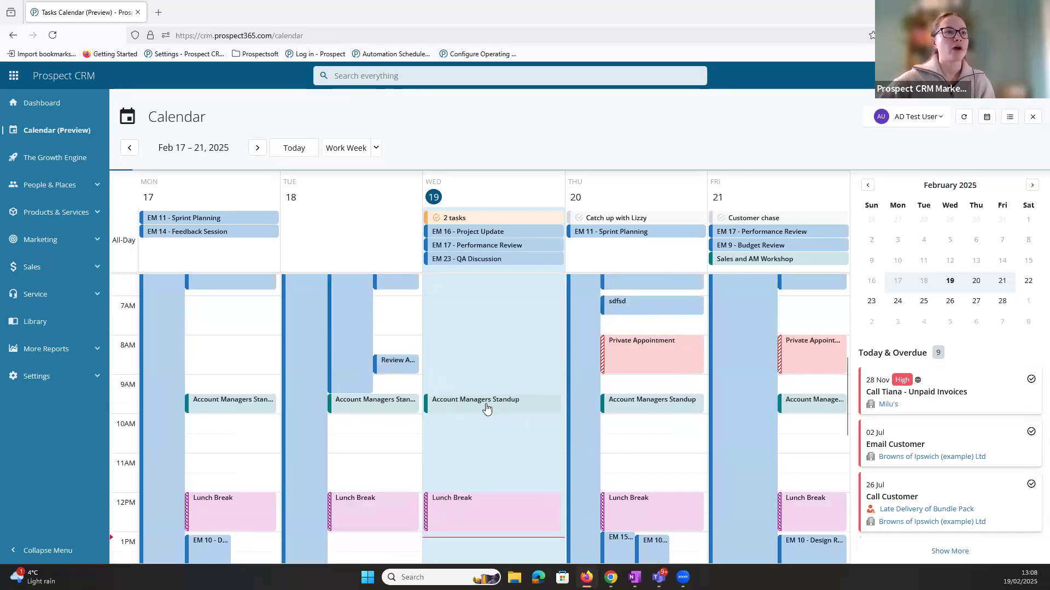
click(493, 409)
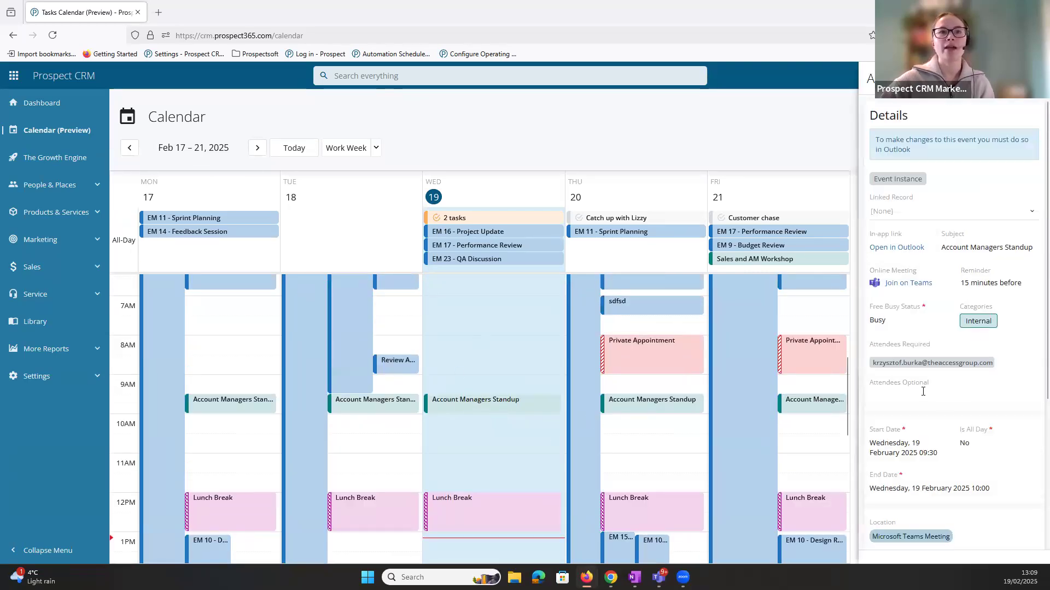
scroll(940, 303, down, 2)
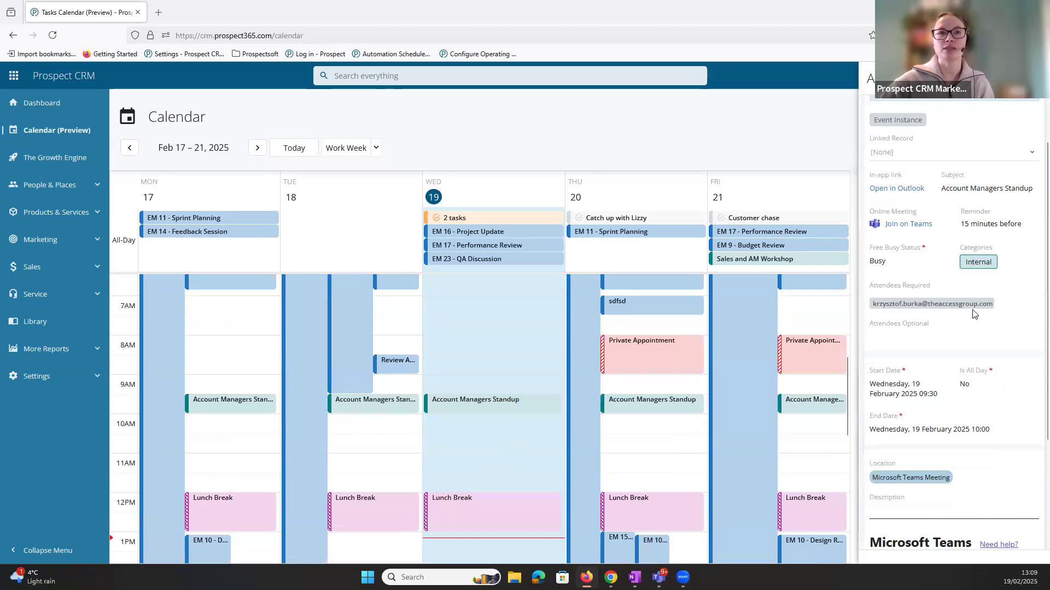
scroll(914, 432, down, 2)
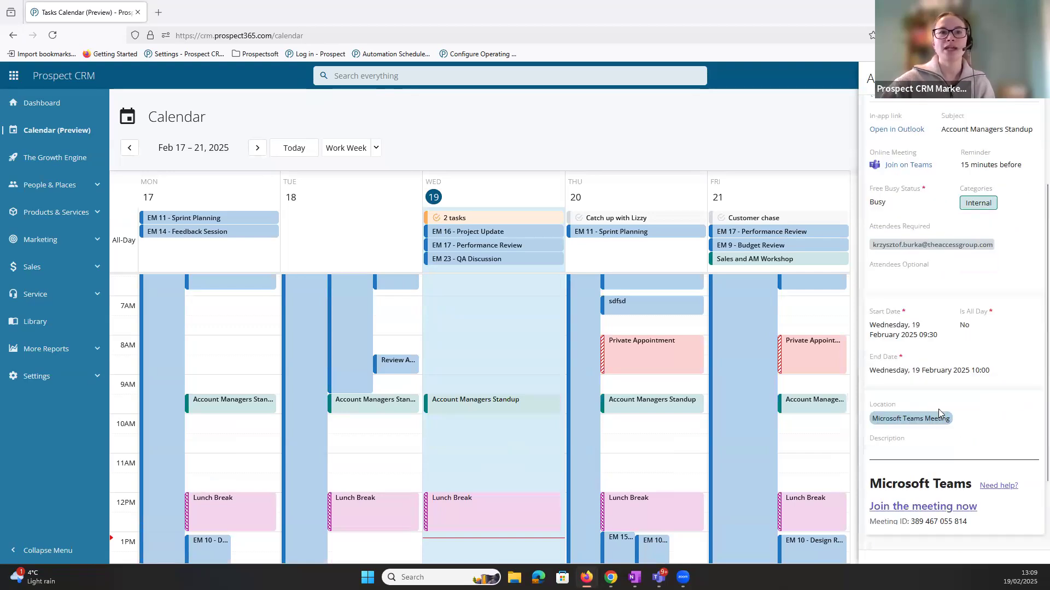
scroll(970, 405, up, 4)
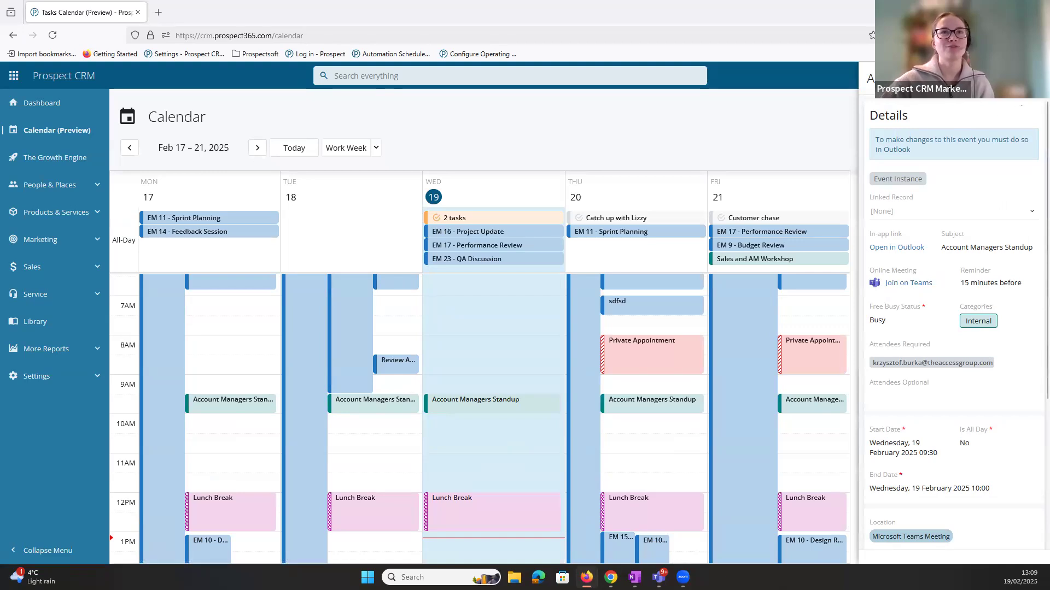
click(559, 366)
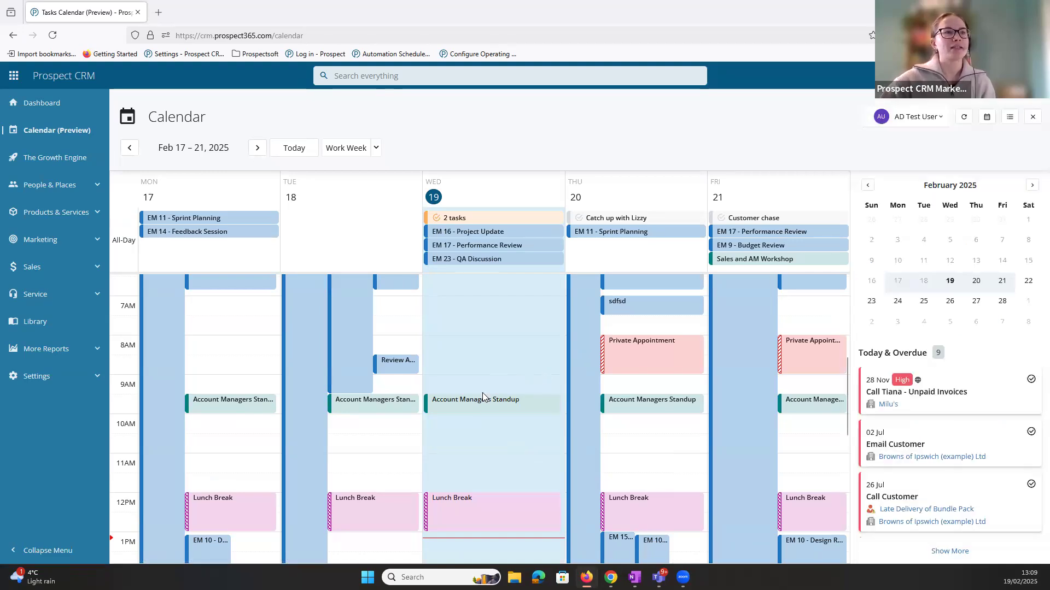
Examine the work week's appointments across the day, including the private appointments, lunch breaks and out-of-office blocks
scroll(506, 403, down, 2)
scroll(506, 403, down, 3)
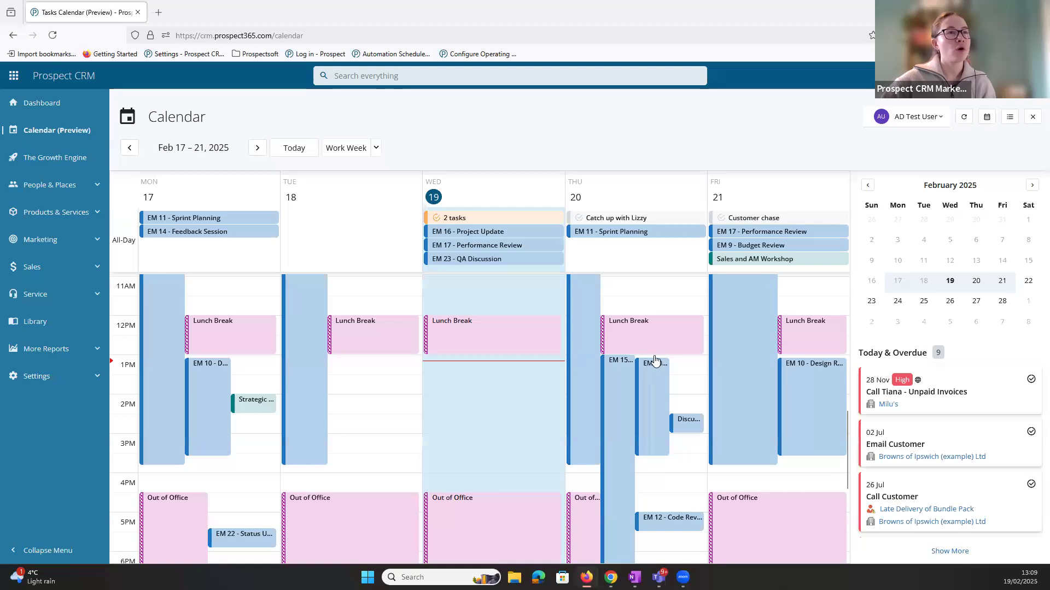
scroll(635, 397, up, 4)
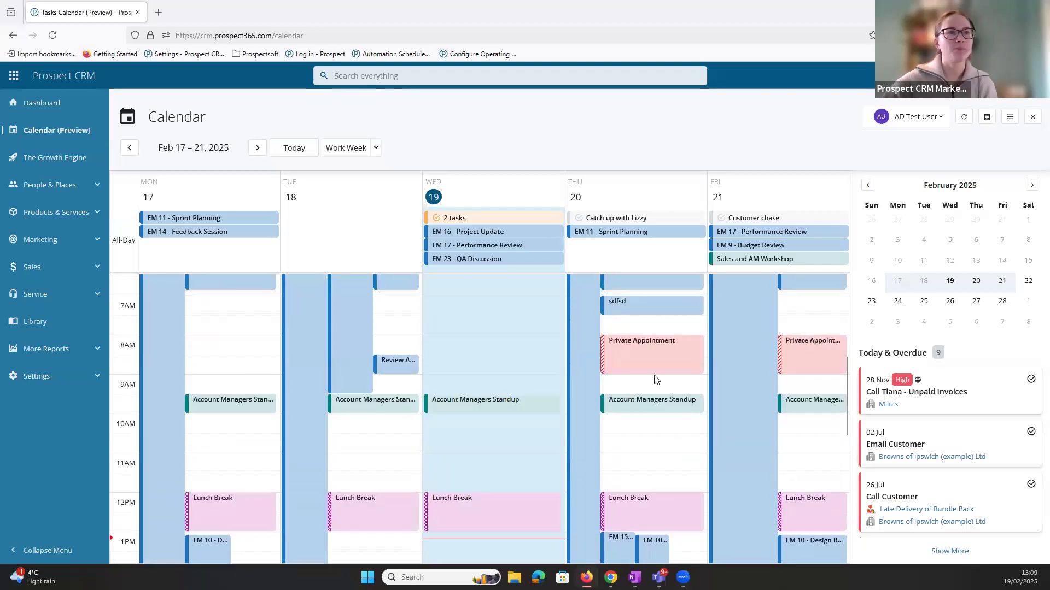
scroll(653, 383, up, 2)
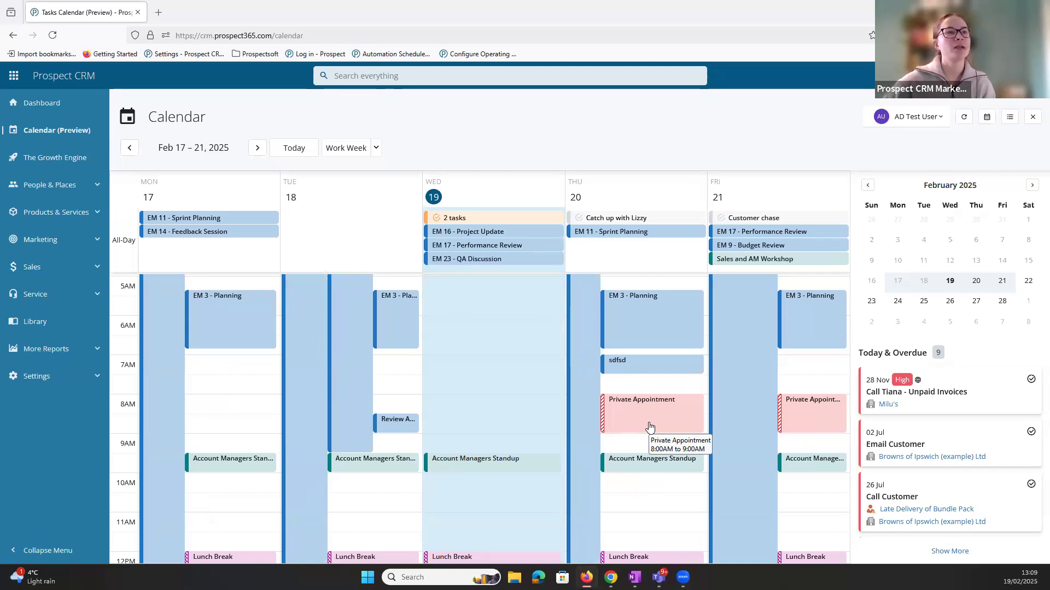
scroll(558, 396, down, 2)
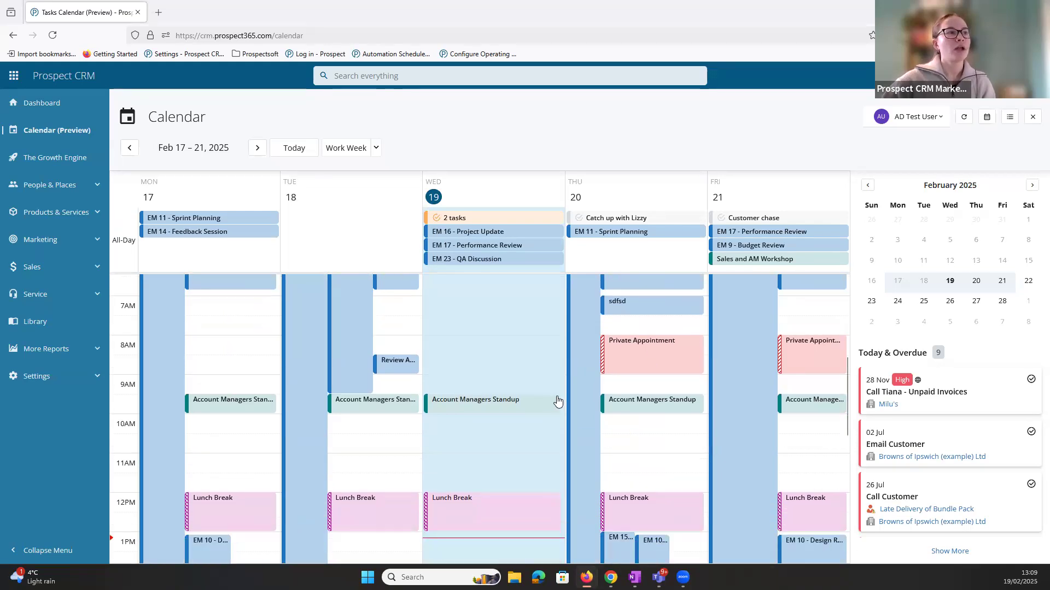
scroll(558, 402, down, 2)
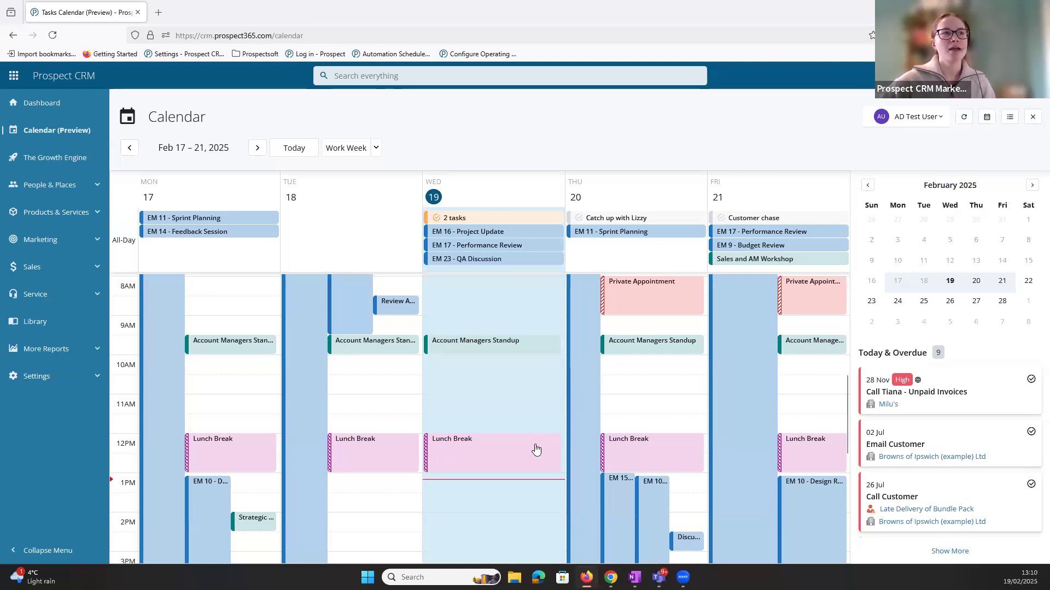
scroll(541, 435, up, 1)
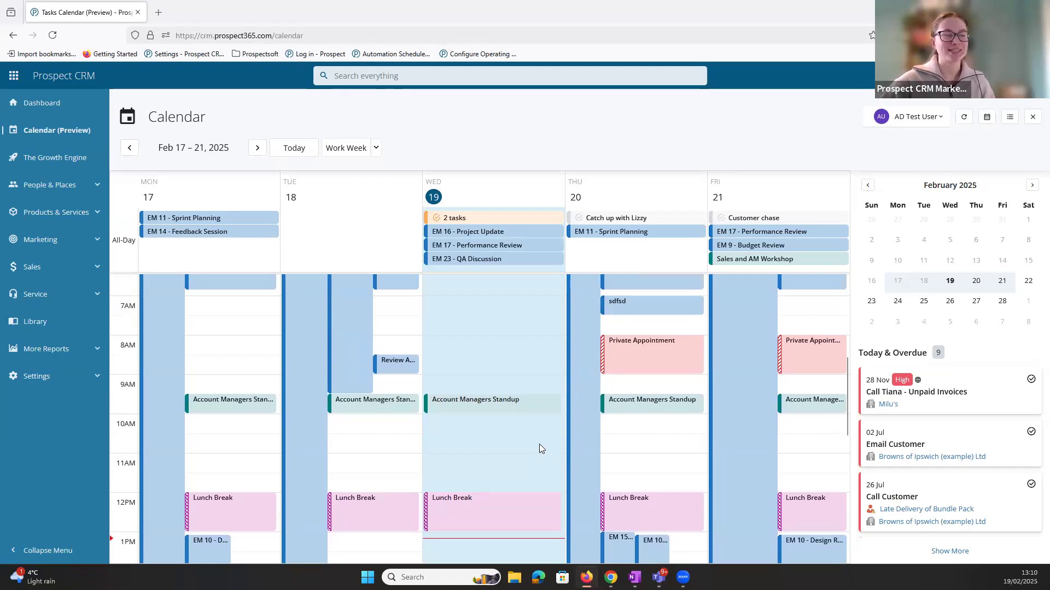
scroll(530, 452, up, 1)
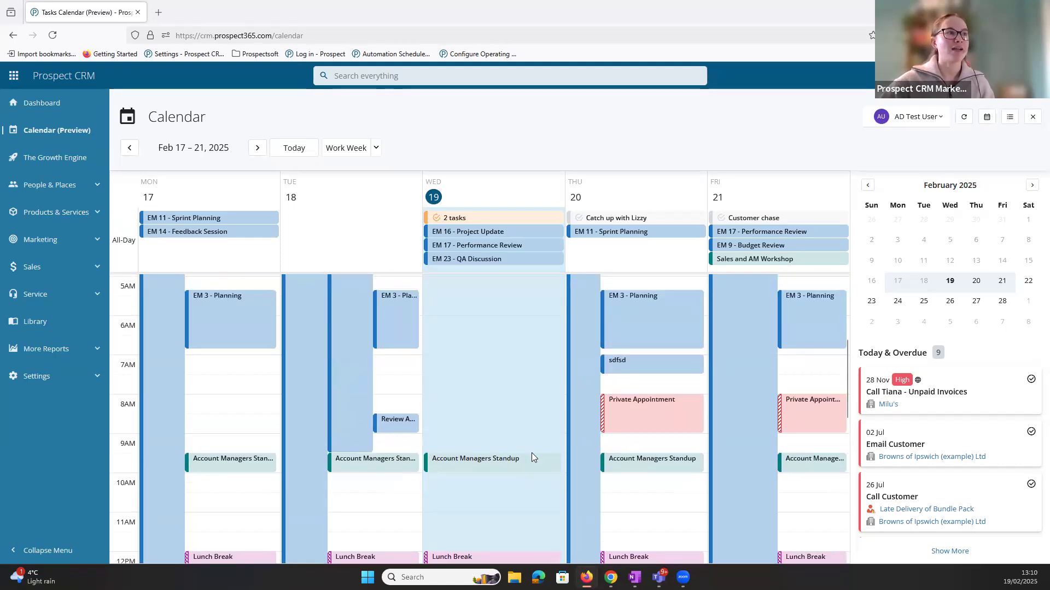
scroll(531, 452, down, 1)
scroll(532, 454, down, 2)
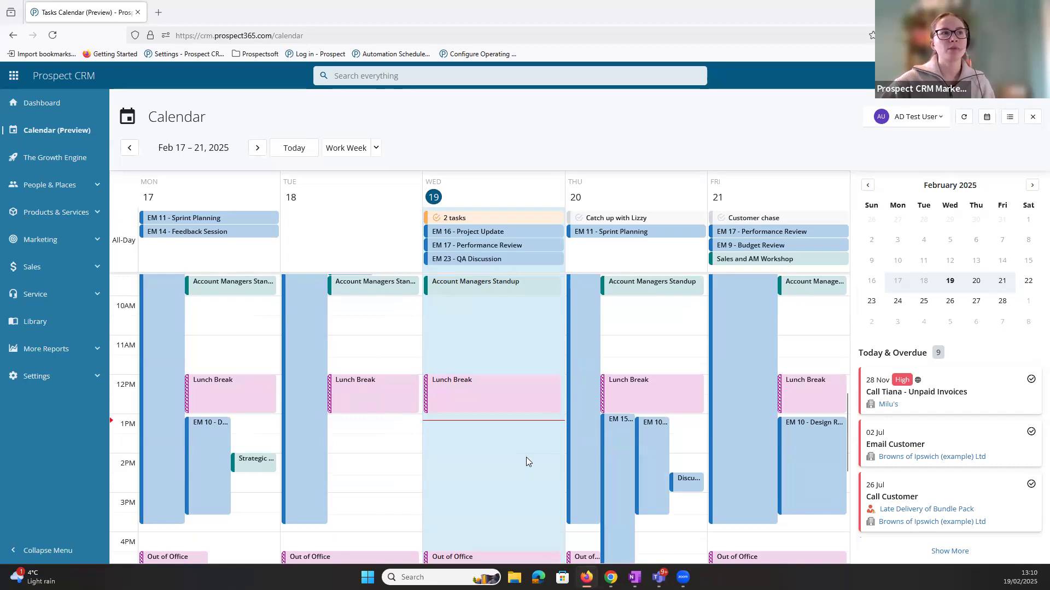
scroll(526, 457, up, 1)
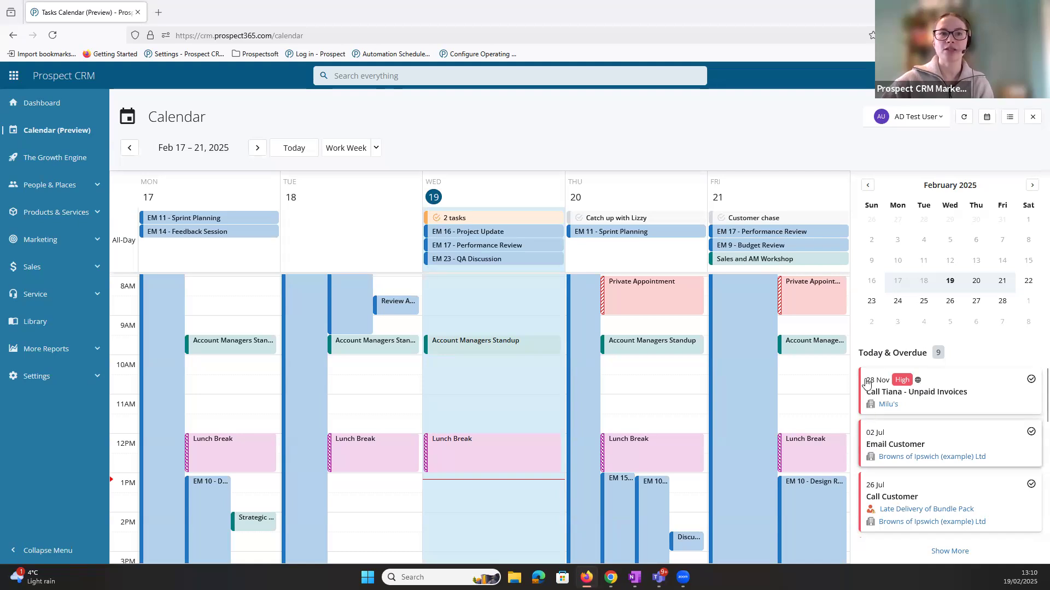
Review the tasks listed under Today & Overdue
scroll(890, 483, down, 1)
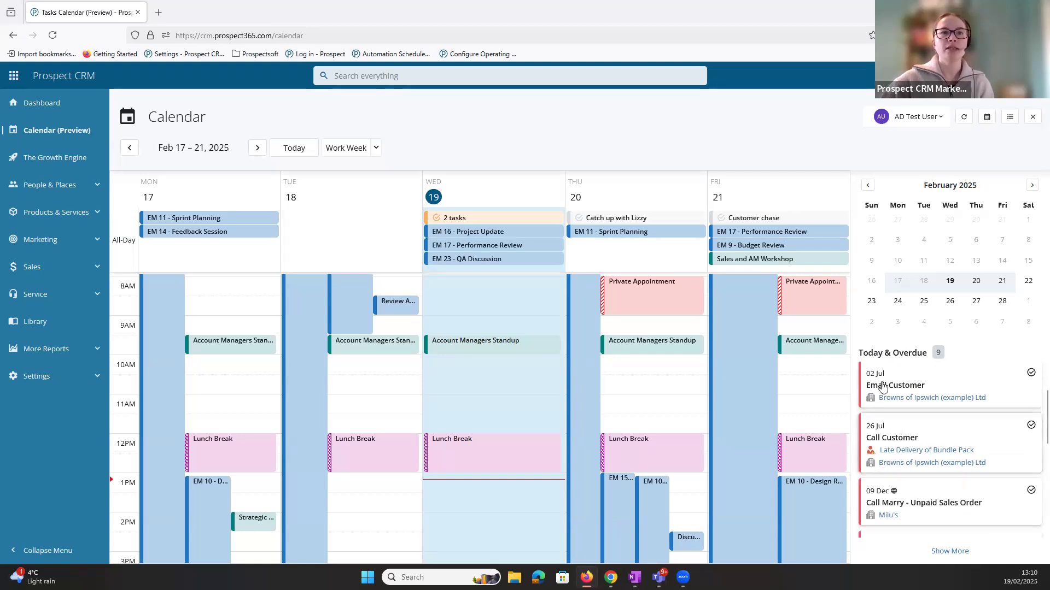
scroll(878, 502, down, 4)
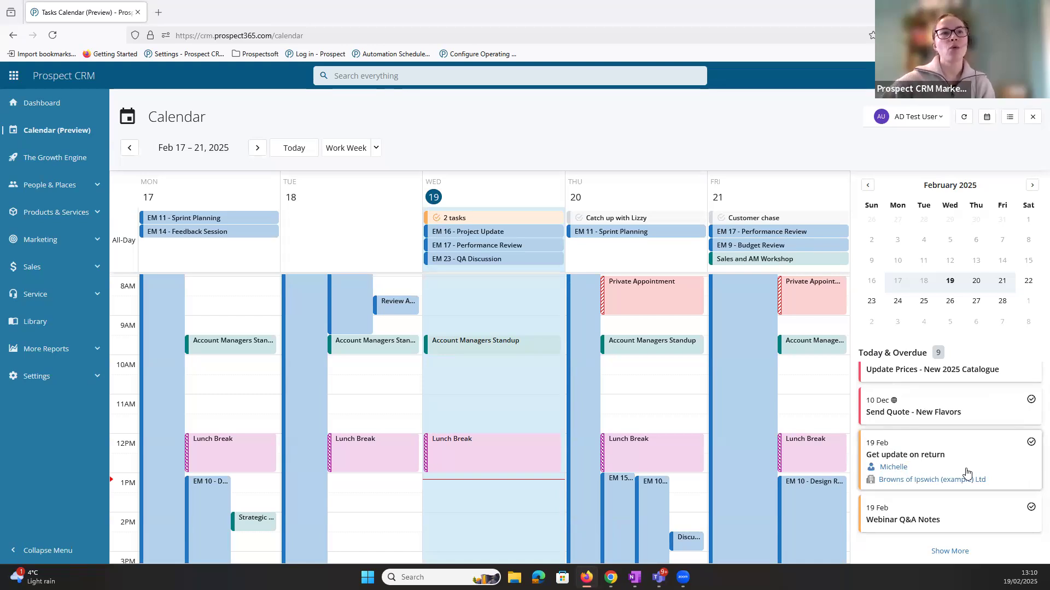
scroll(951, 500, down, 3)
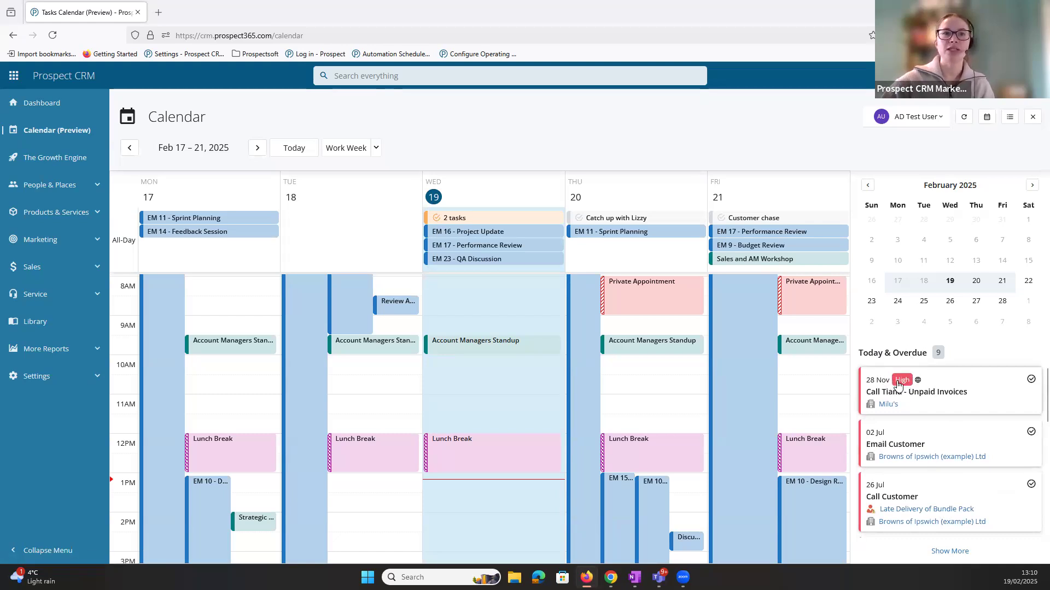
Open the high-priority Unpaid Invoices call task, check its priority options without changing them, and close the task
click(977, 394)
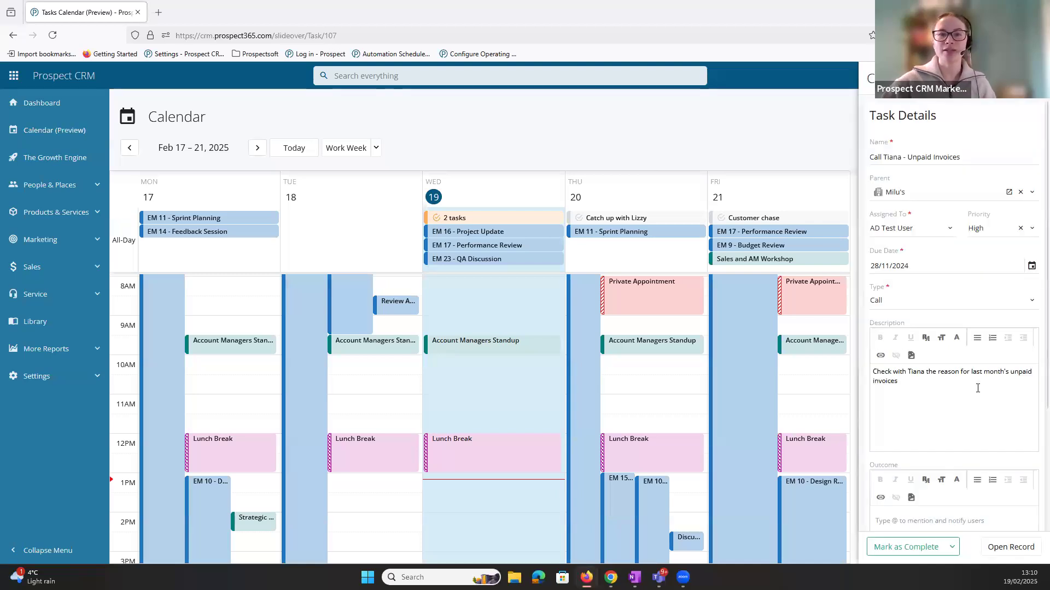
click(985, 230)
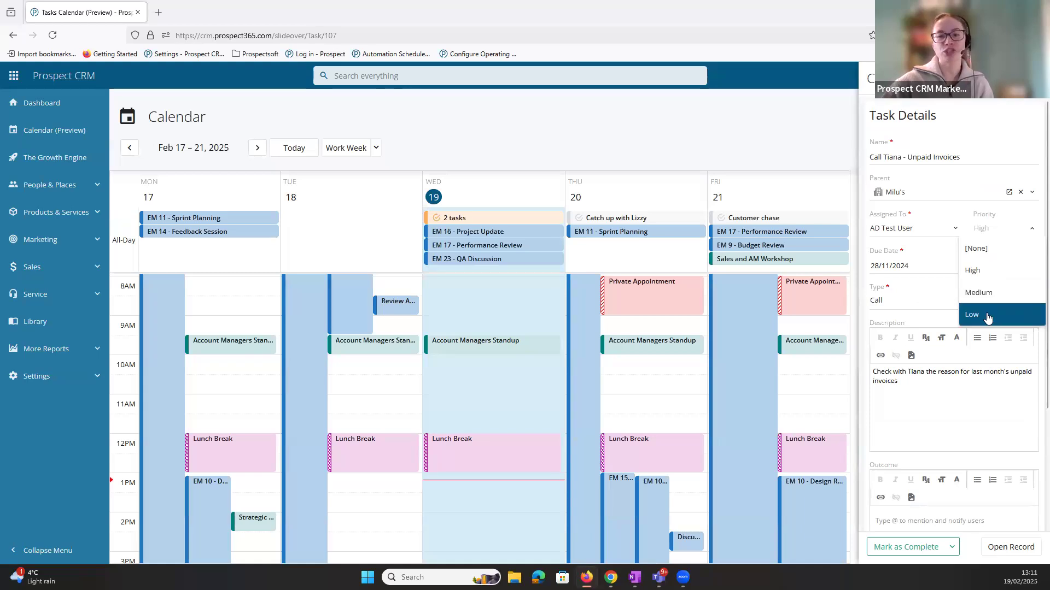
click(943, 391)
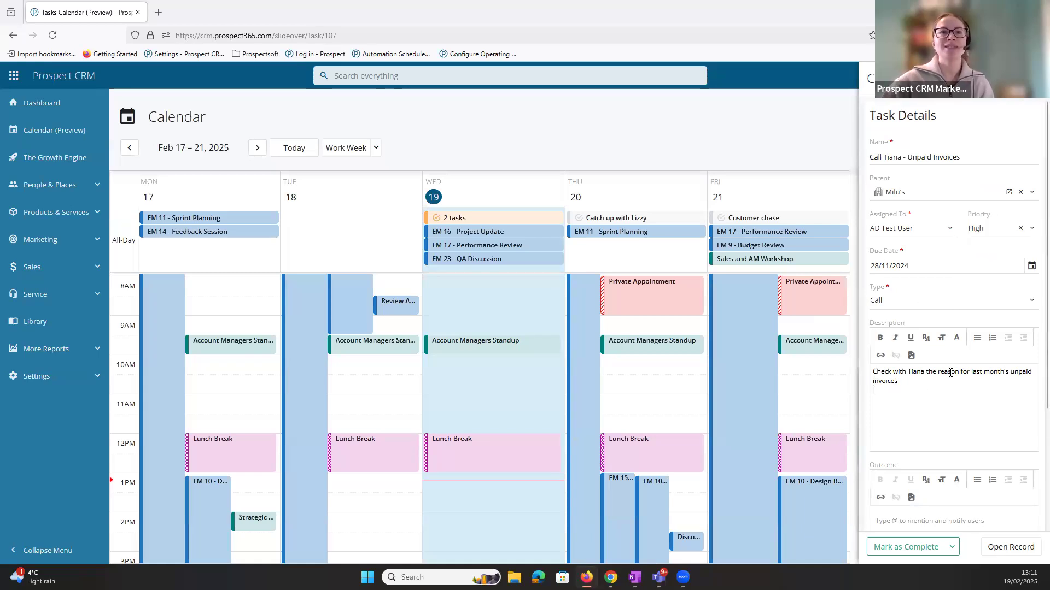
key(Escape)
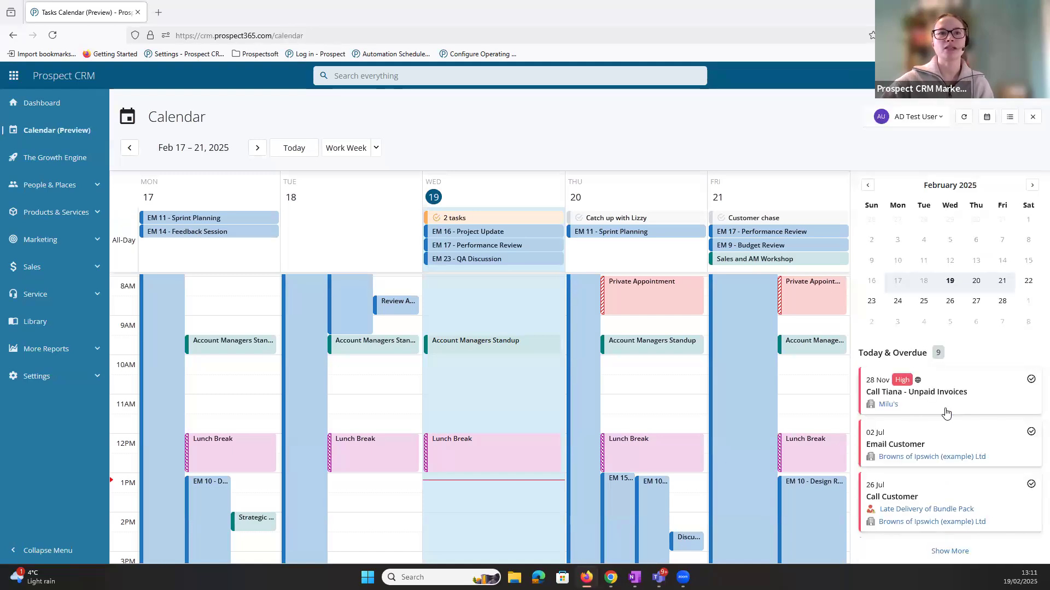
Compare the due dates and linked records of the remaining Today & Overdue tasks
scroll(947, 492, down, 1)
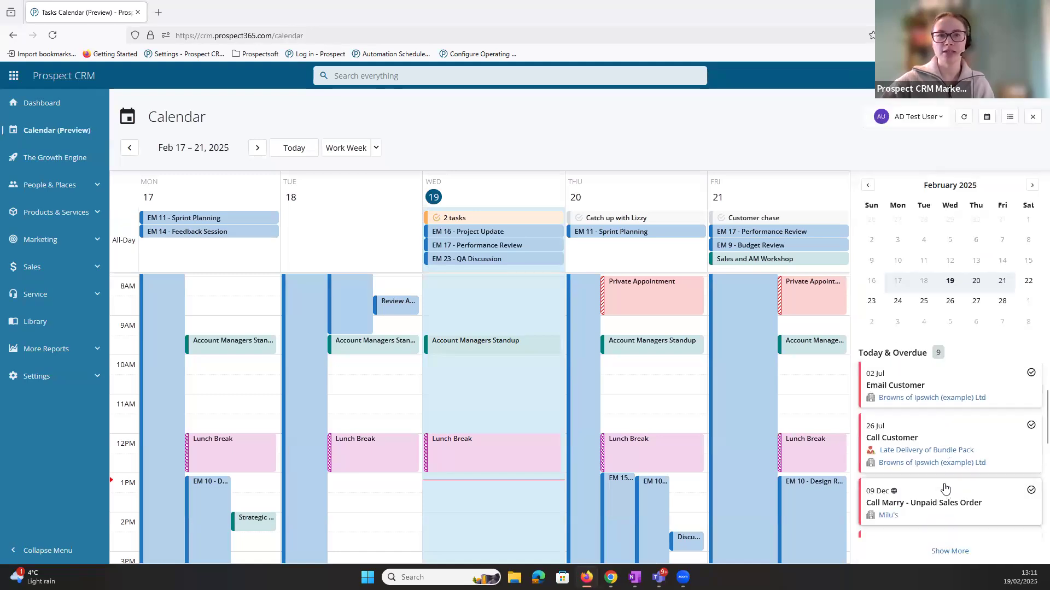
scroll(946, 490, up, 1)
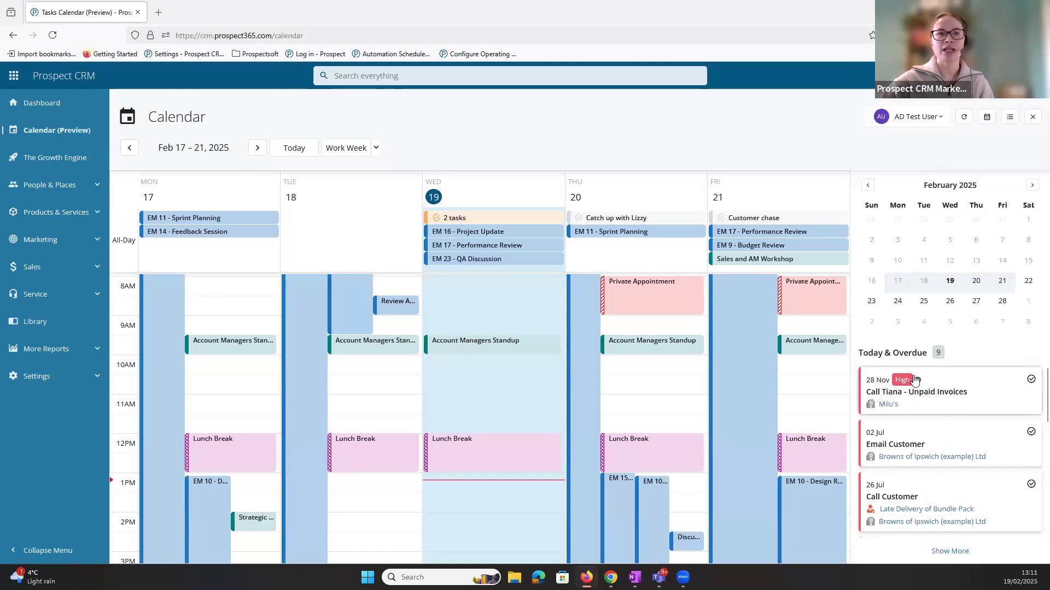
scroll(930, 465, down, 3)
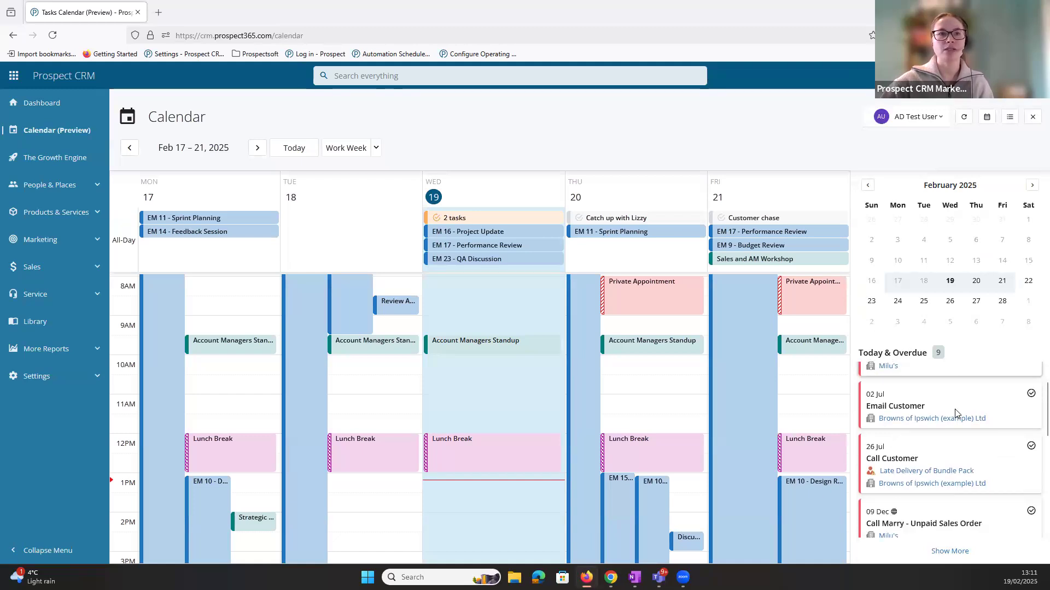
scroll(930, 513, down, 1)
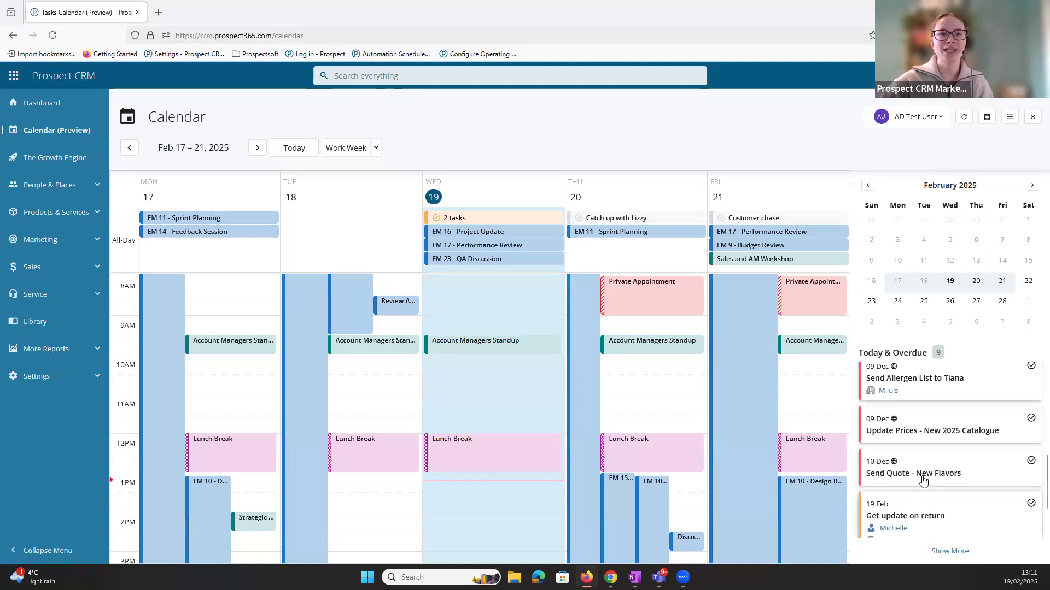
Review the Today & Overdue tasks, check the tasks overview grouped by Today, Overdue, Upcoming and Completed Today, and close the overview
scroll(962, 490, up, 4)
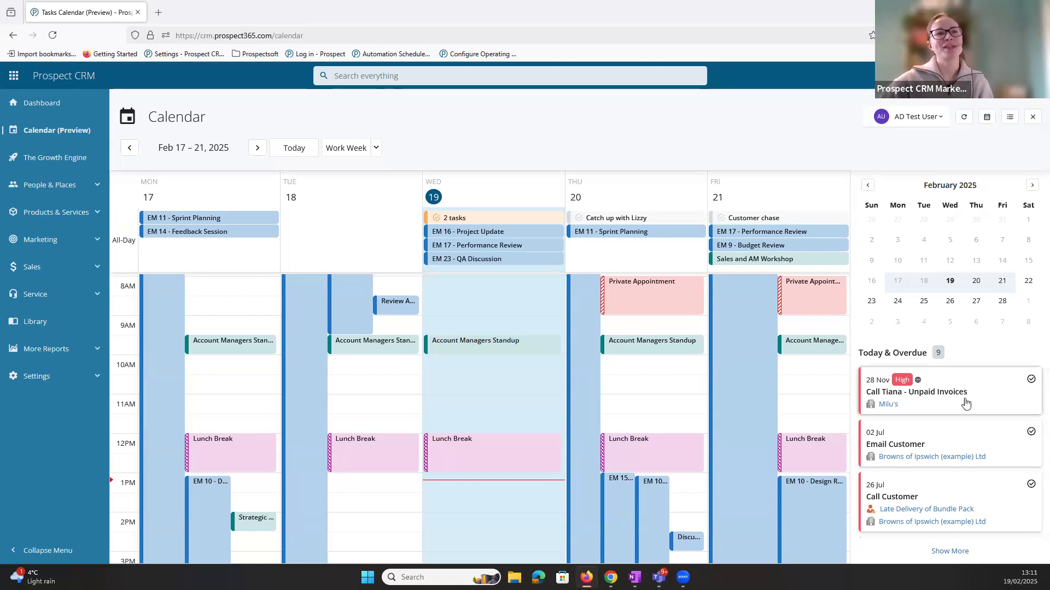
scroll(957, 437, down, 2)
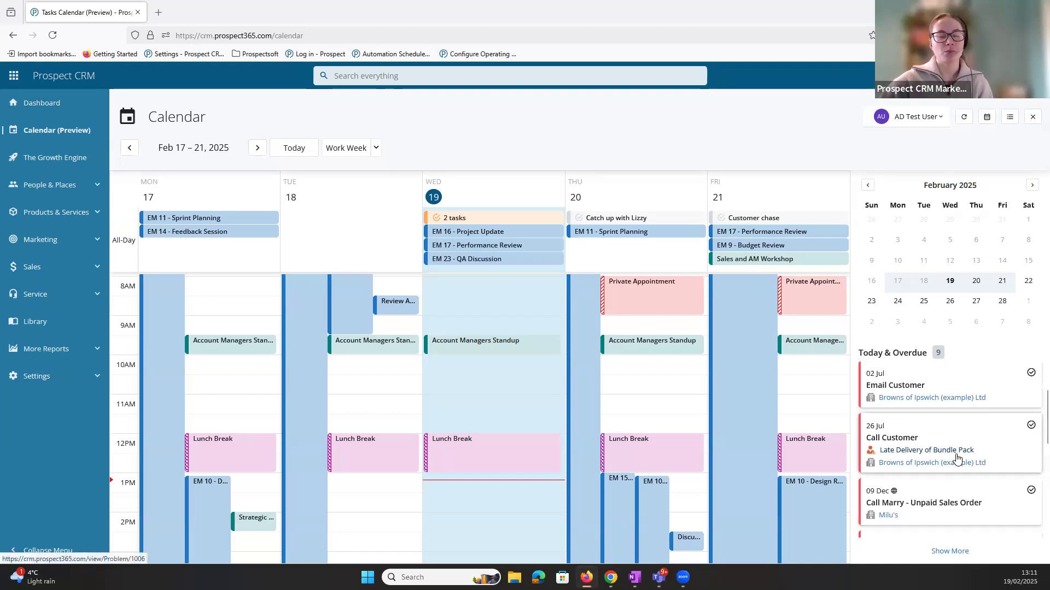
scroll(959, 469, down, 4)
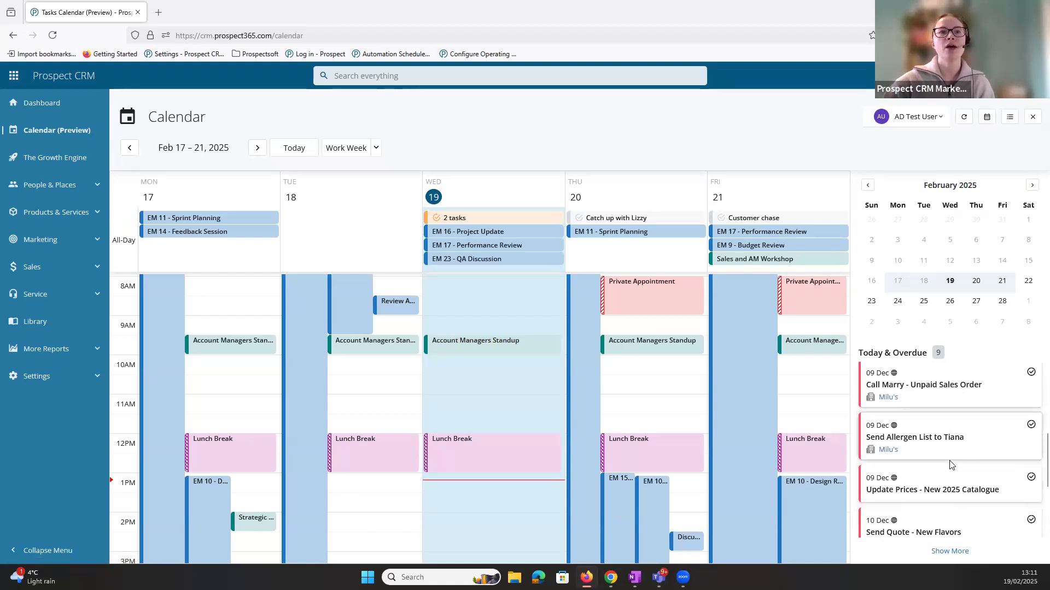
scroll(949, 465, up, 4)
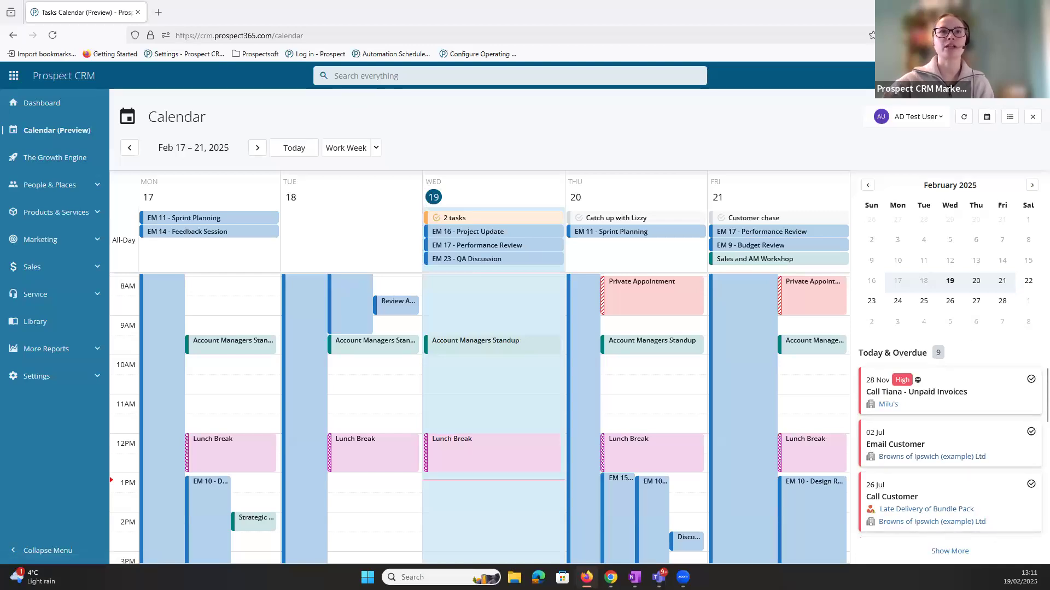
click(1009, 117)
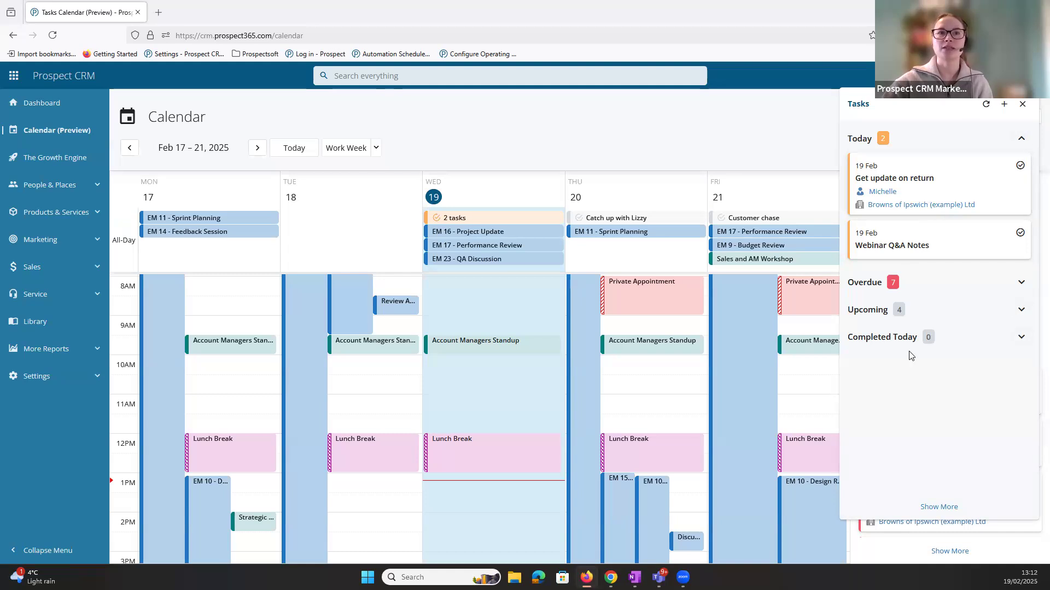
click(809, 146)
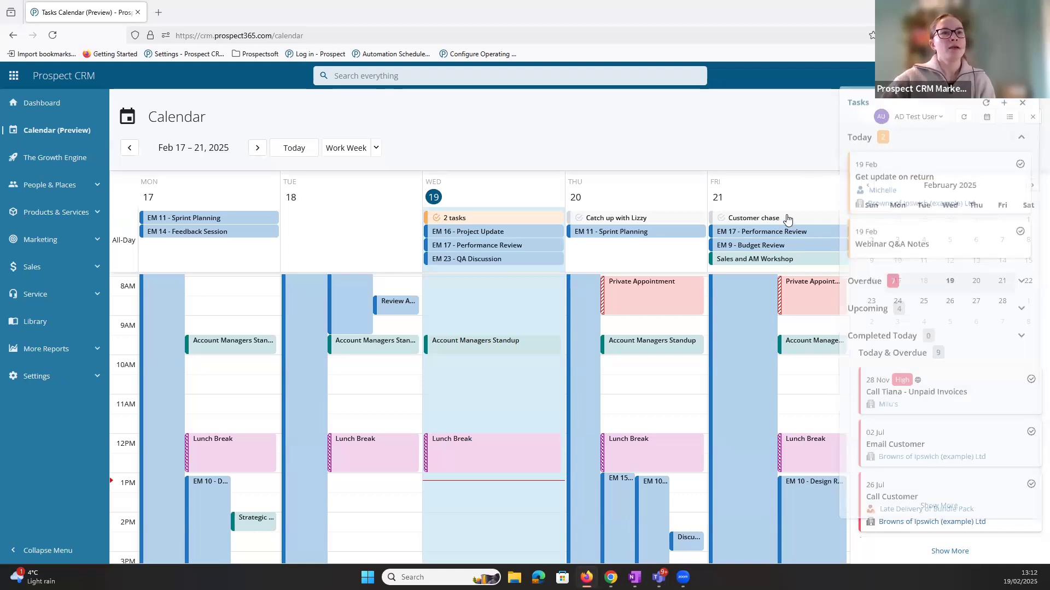
Examine Wednesday 19 February for free time around the lunch break and out-of-office block, comparing it with the other days' appointments
scroll(520, 410, down, 1)
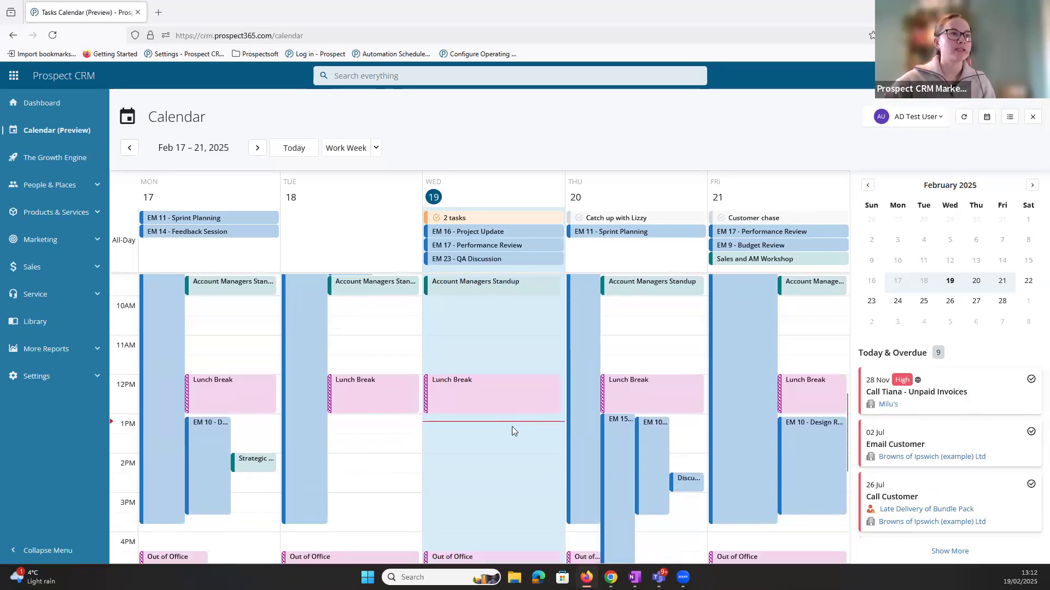
scroll(512, 426, down, 1)
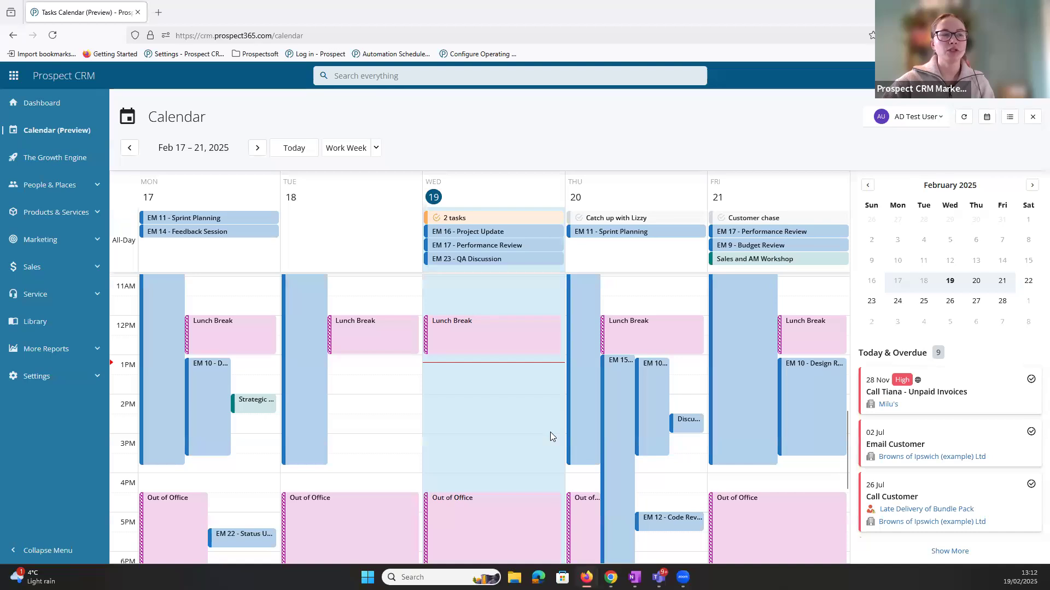
scroll(549, 435, up, 1)
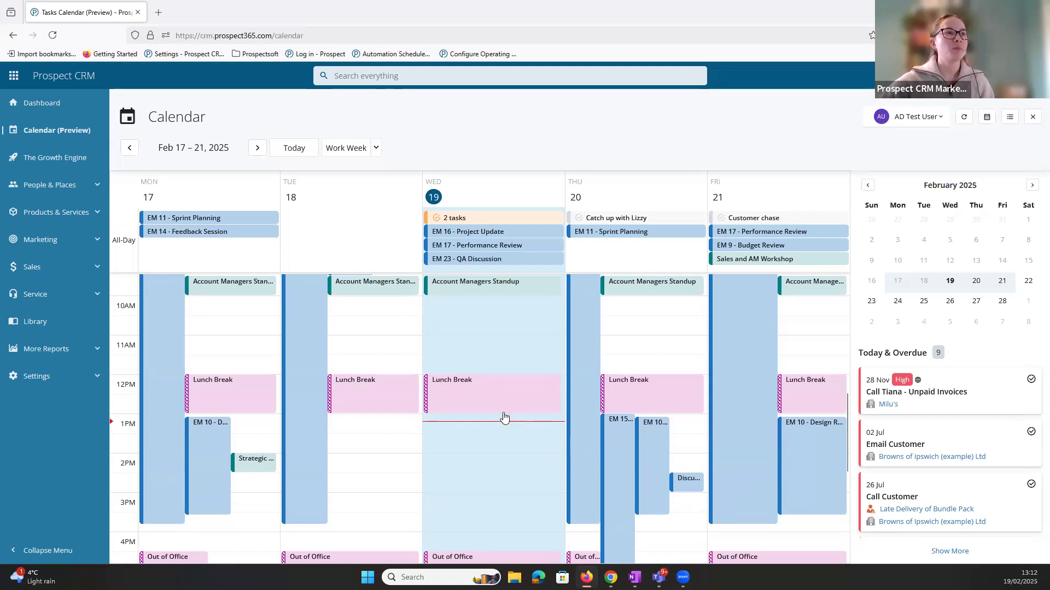
scroll(503, 437, up, 1)
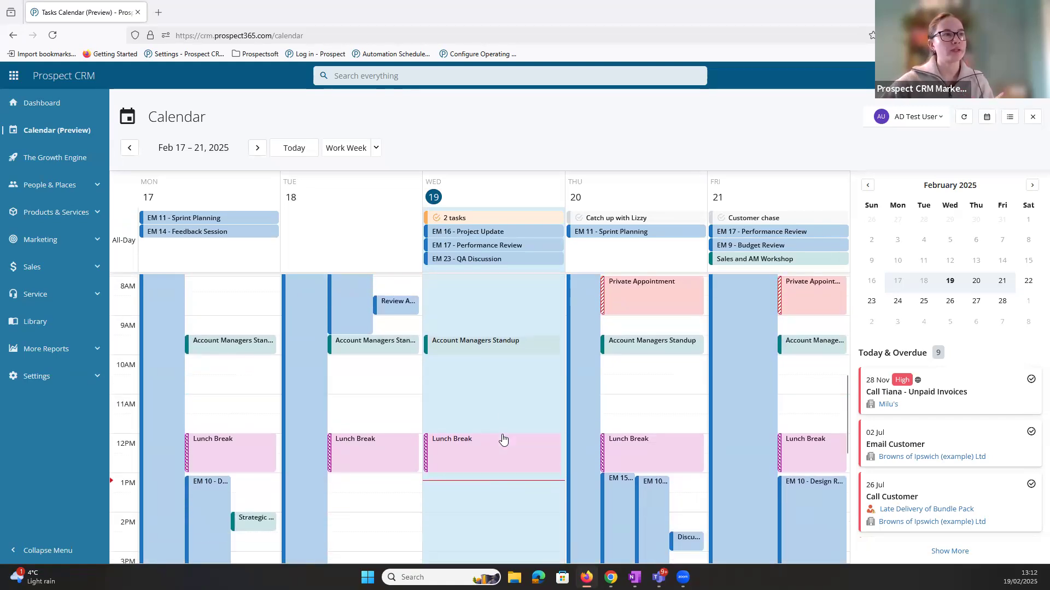
scroll(503, 440, down, 2)
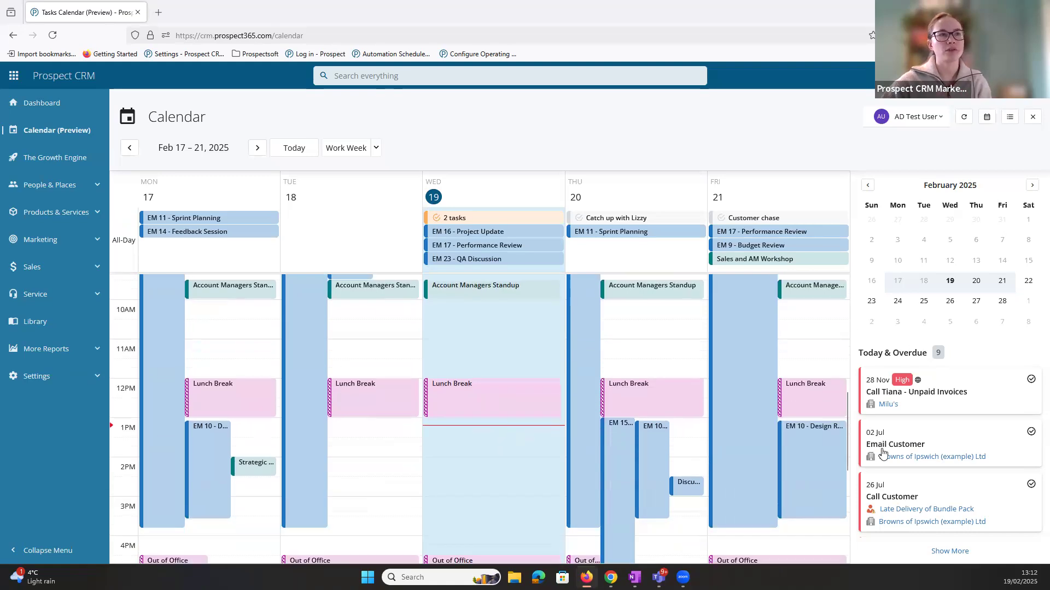
scroll(481, 452, down, 1)
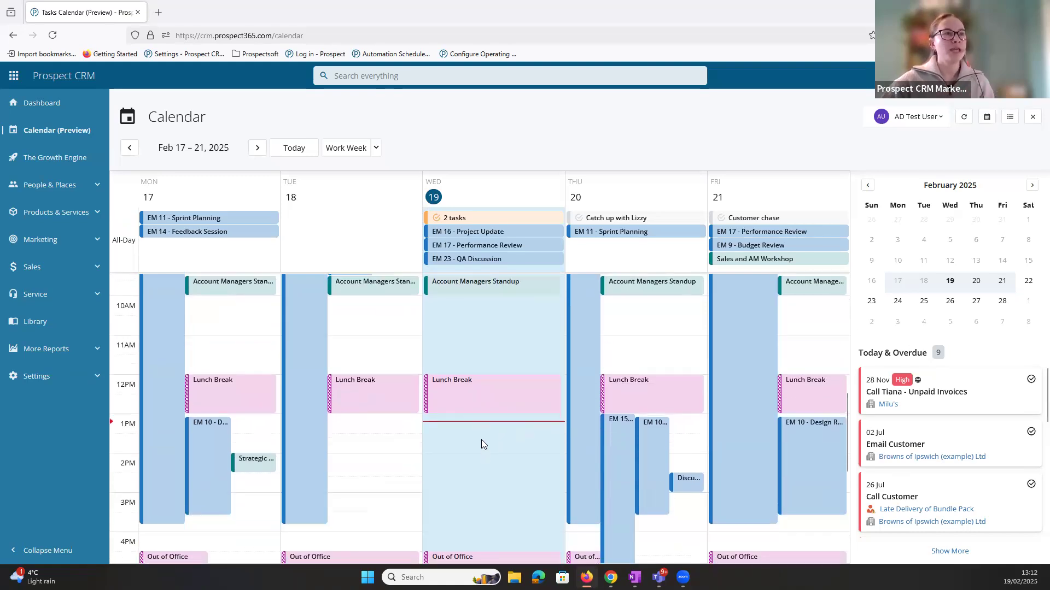
scroll(492, 442, up, 3)
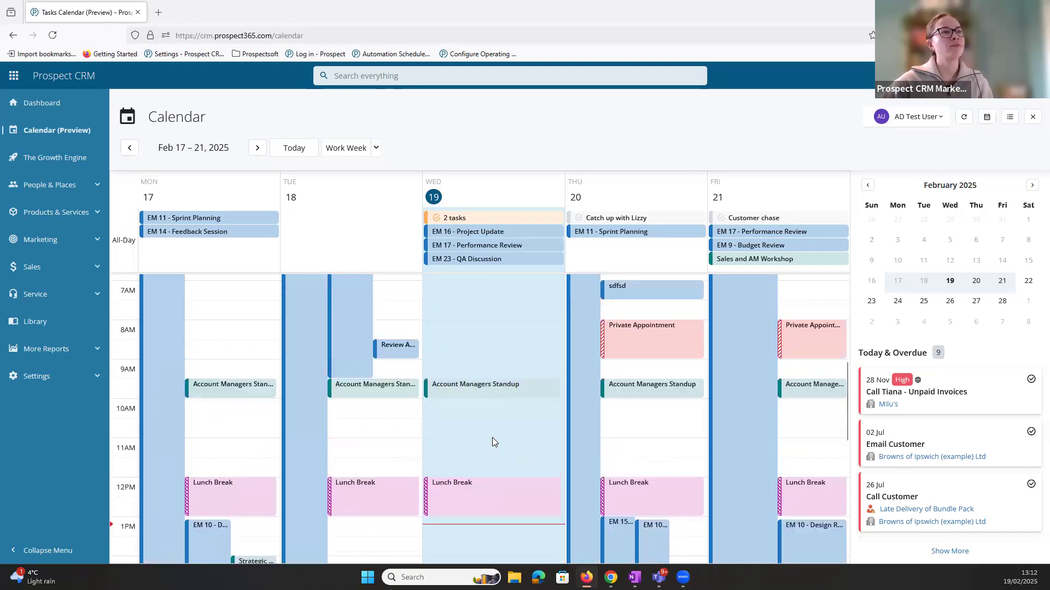
scroll(492, 436, down, 6)
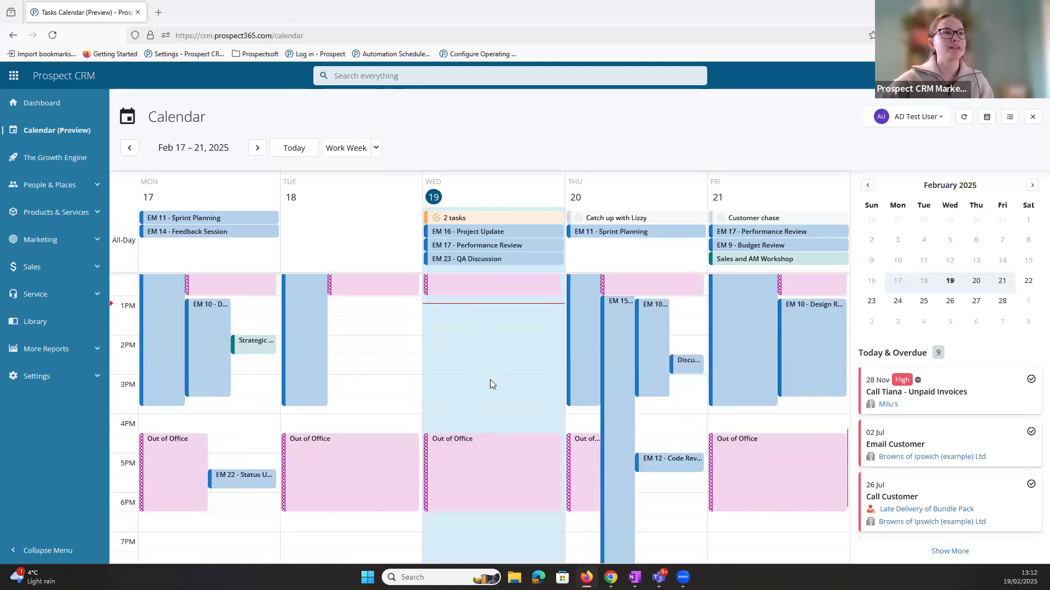
scroll(492, 385, up, 3)
scroll(499, 402, down, 2)
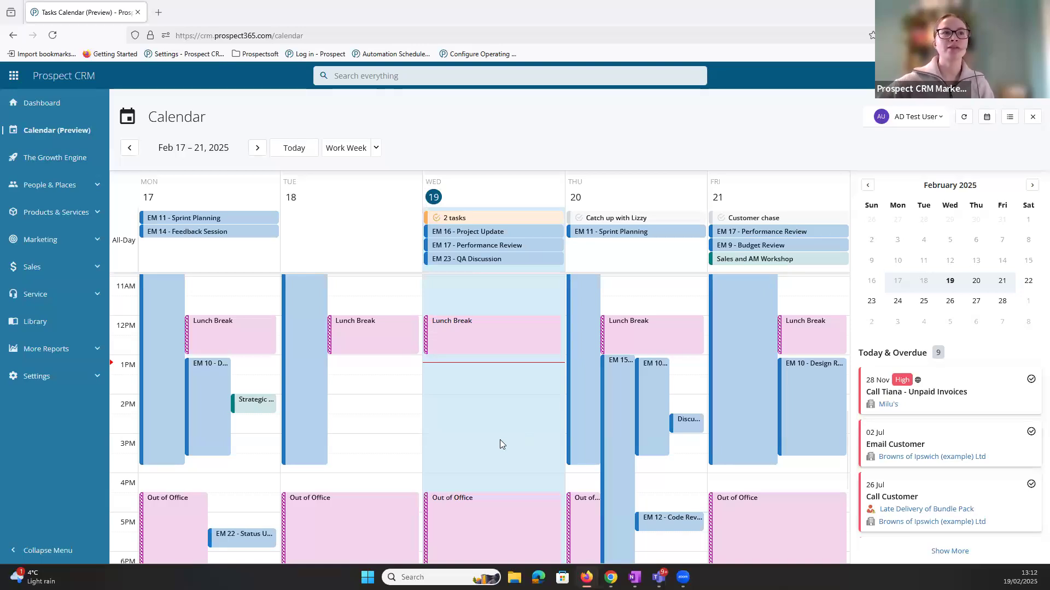
scroll(720, 428, up, 2)
scroll(719, 428, up, 5)
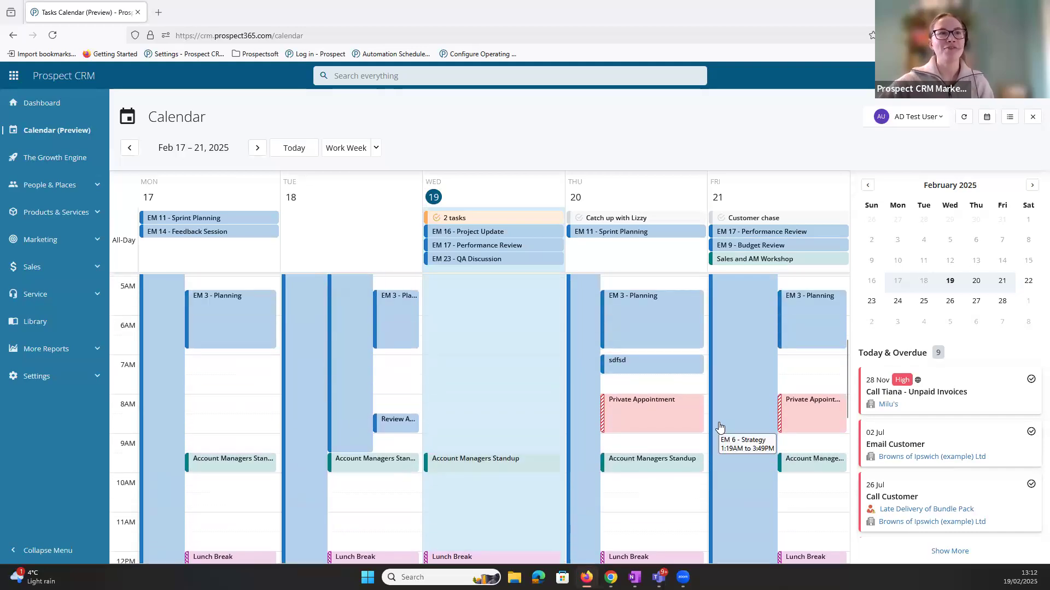
scroll(720, 427, down, 2)
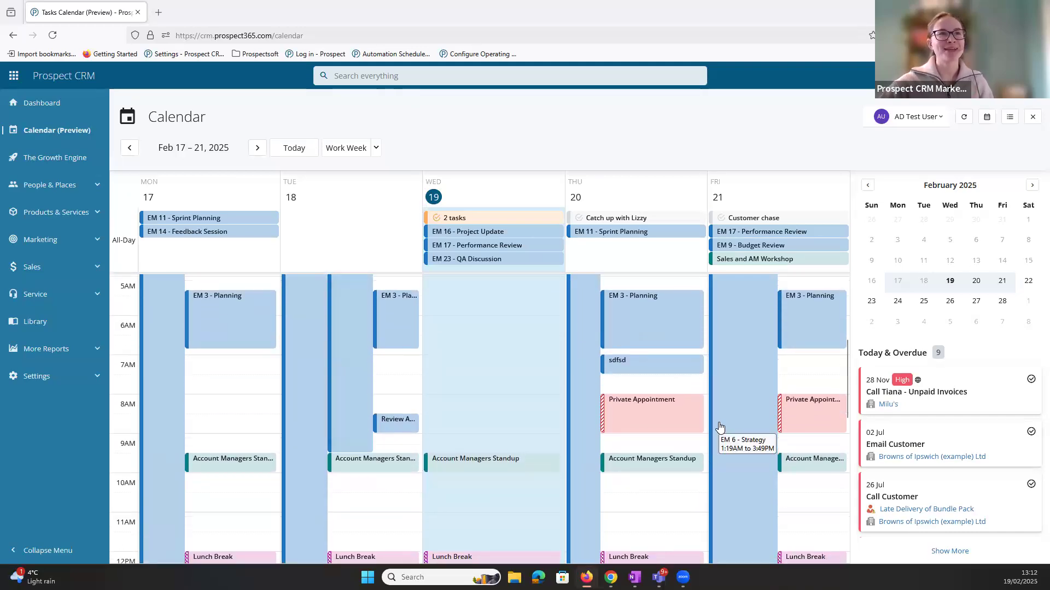
scroll(719, 427, down, 6)
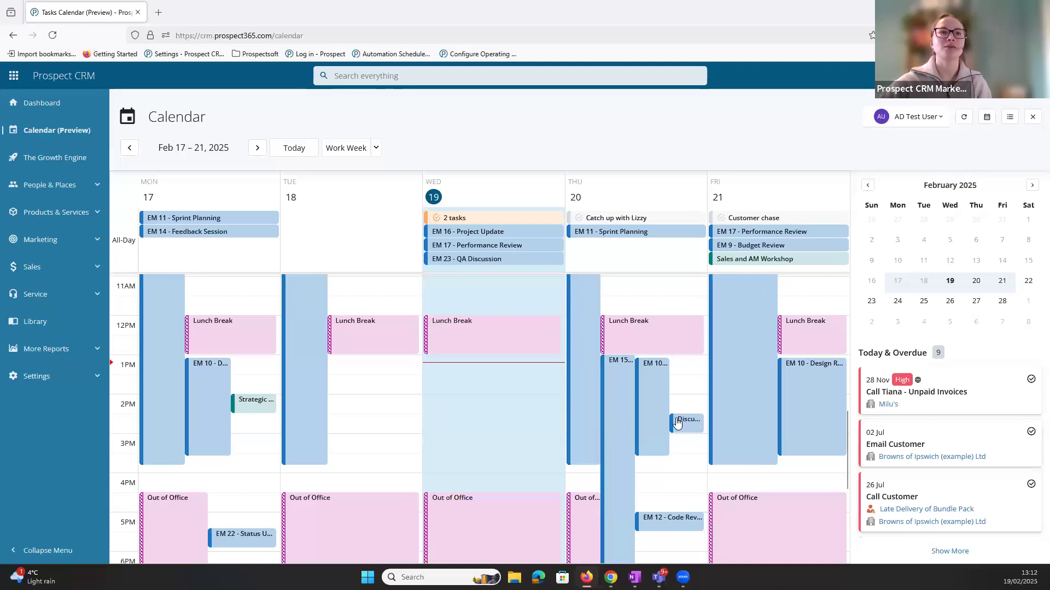
scroll(714, 430, down, 2)
scroll(714, 429, up, 5)
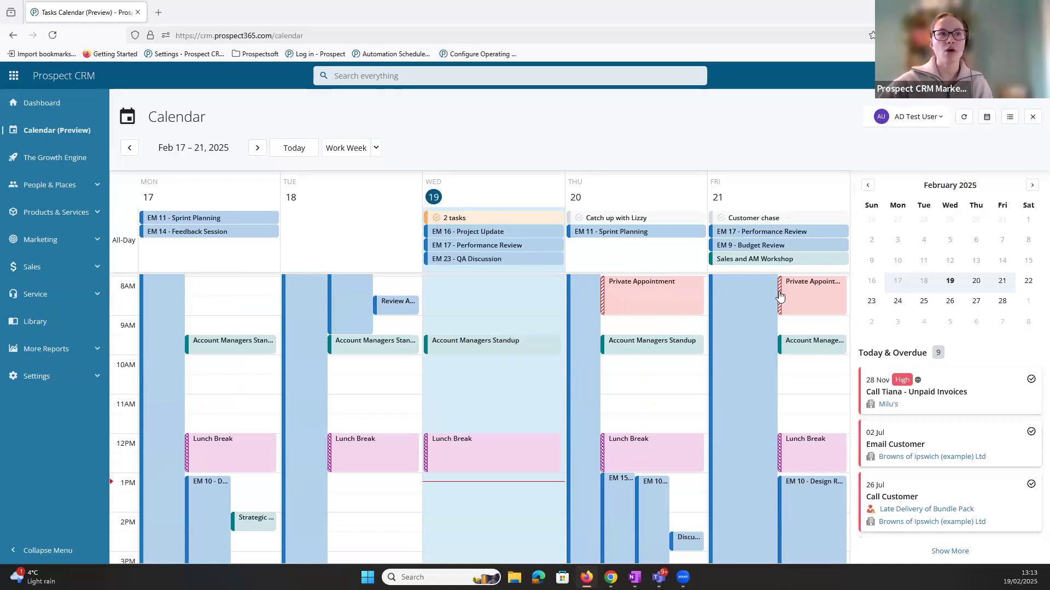
scroll(781, 378, down, 3)
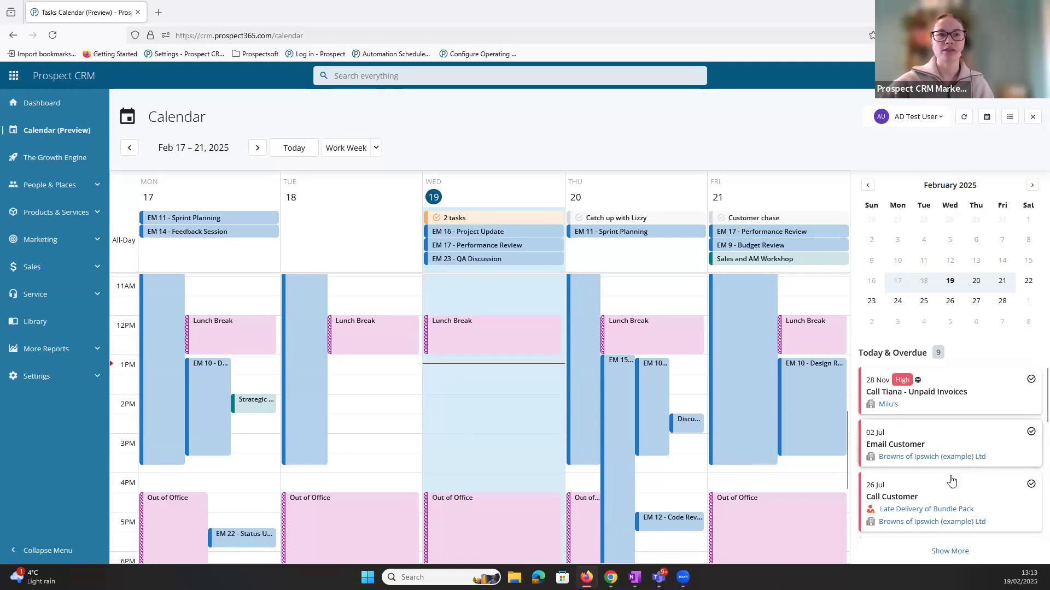
Find the high-priority Unpaid Invoices call task under Today & Overdue, read its description, and close the task
scroll(950, 481, down, 1)
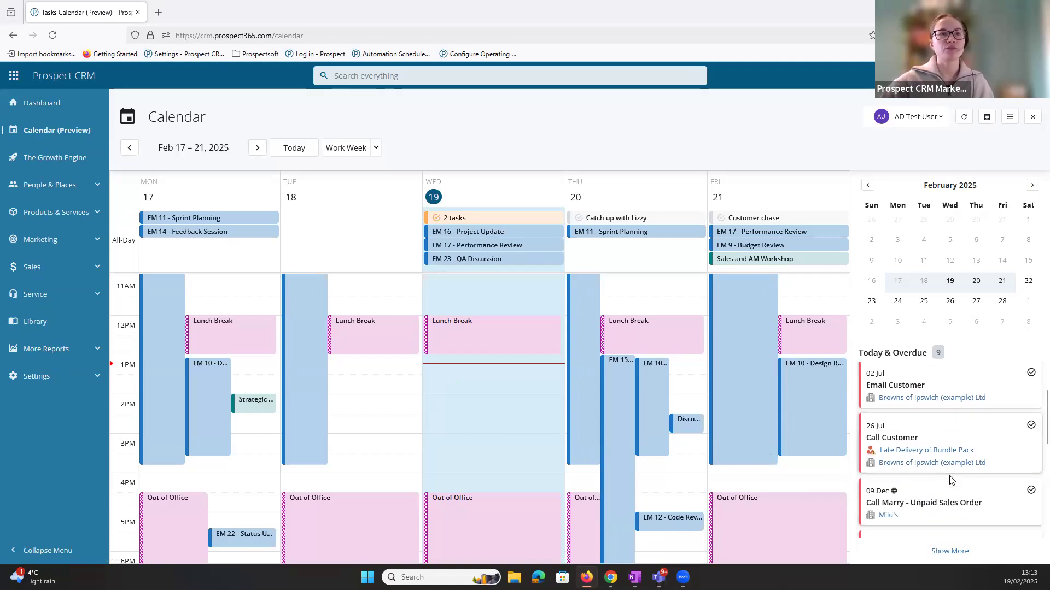
scroll(946, 480, up, 1)
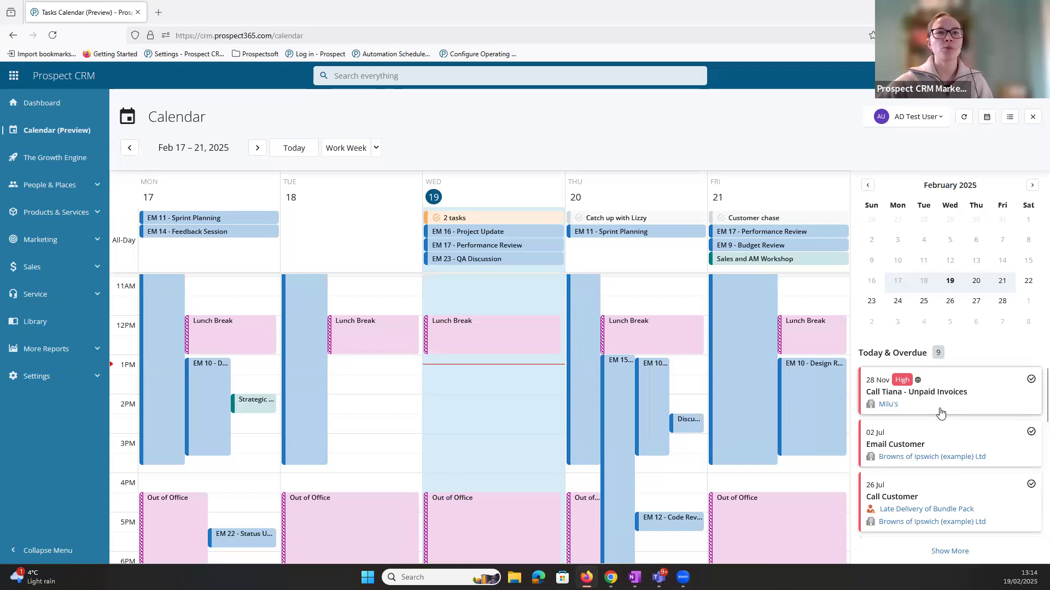
scroll(940, 416, down, 5)
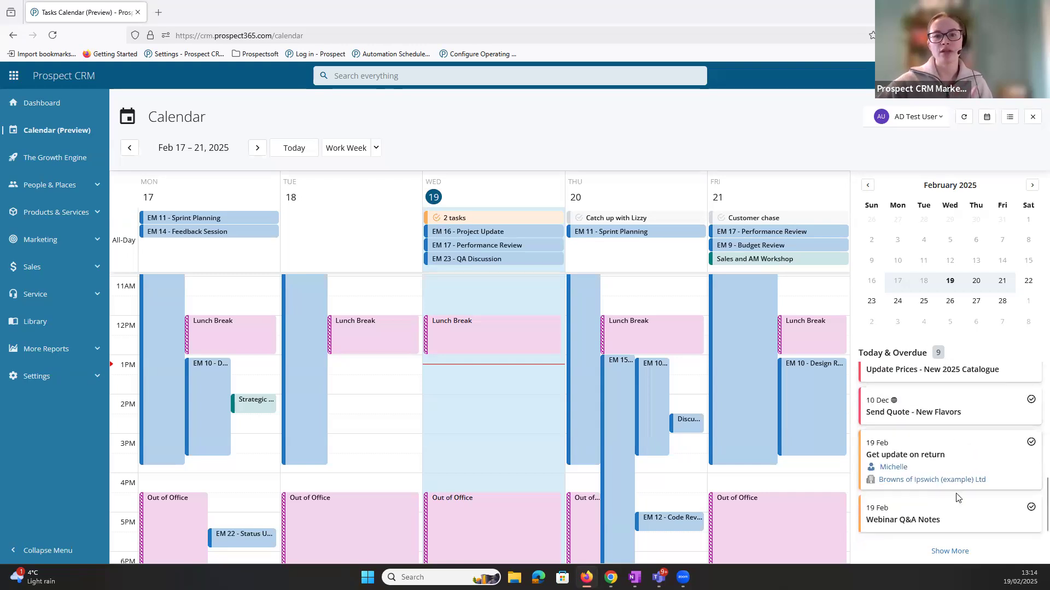
scroll(962, 494, up, 5)
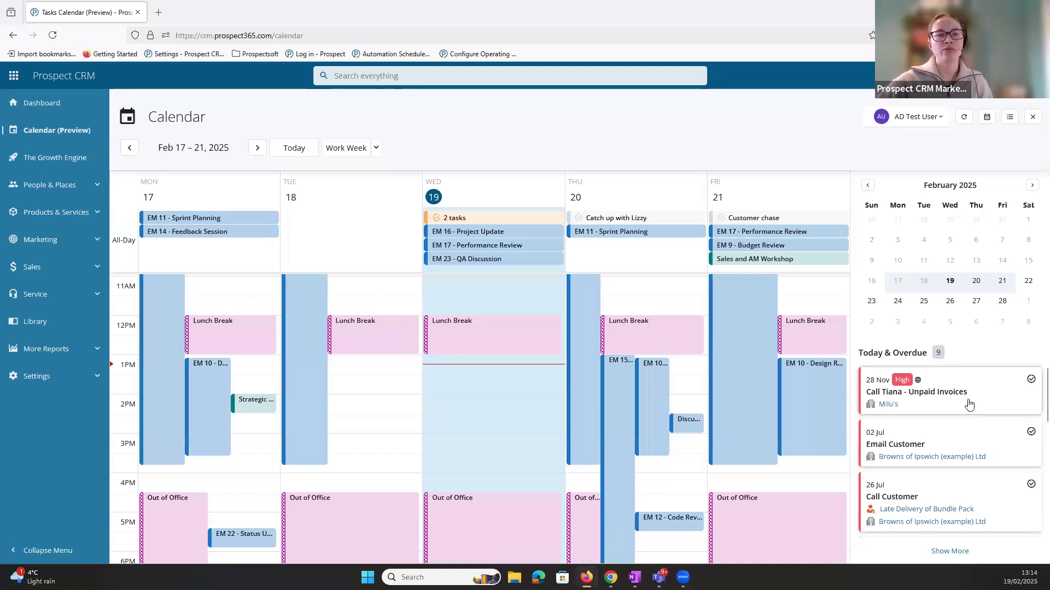
click(950, 404)
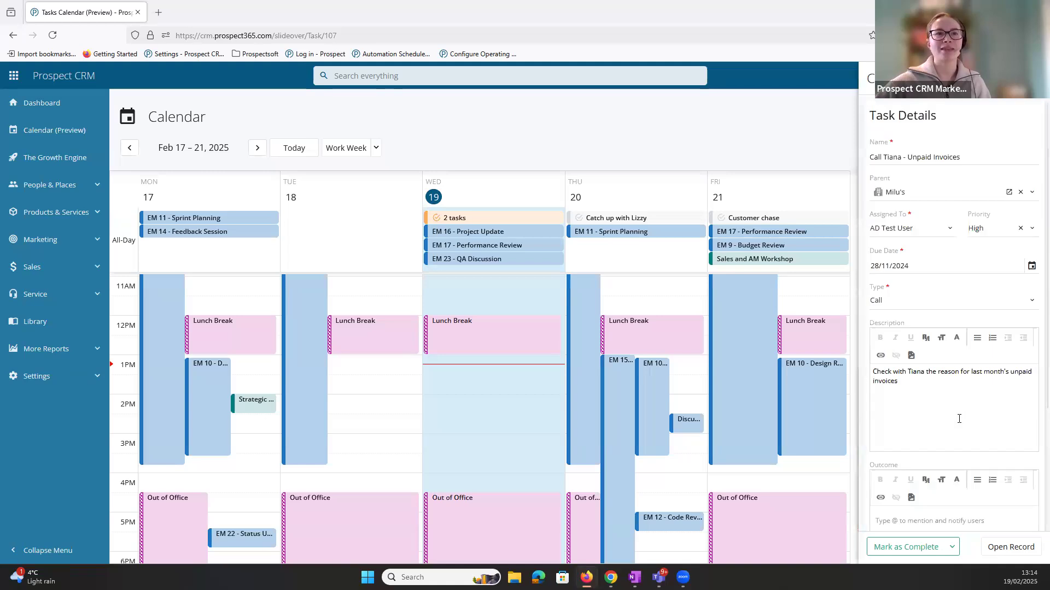
click(958, 379)
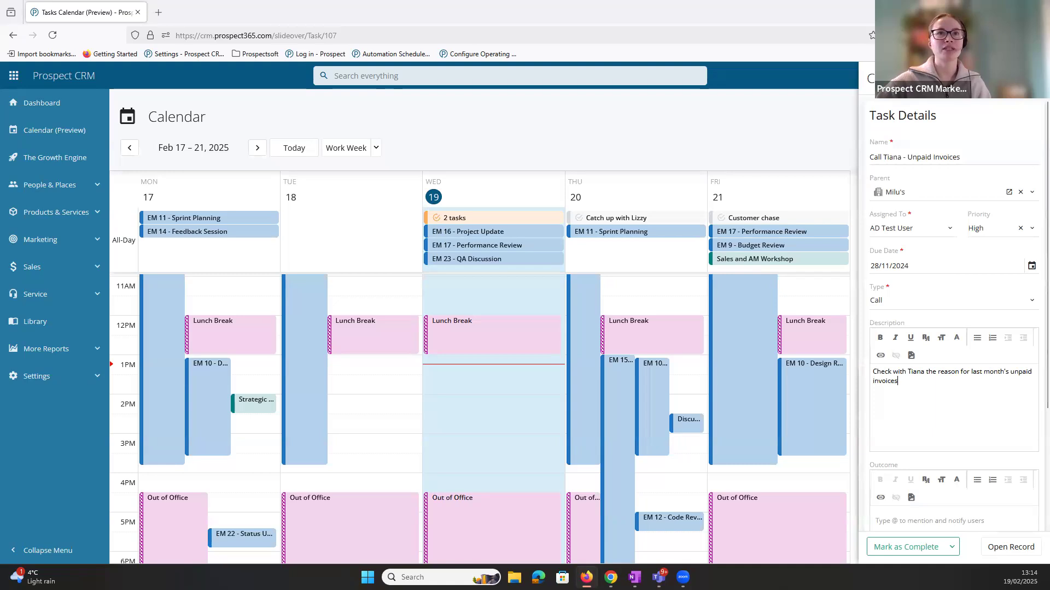
key(Escape)
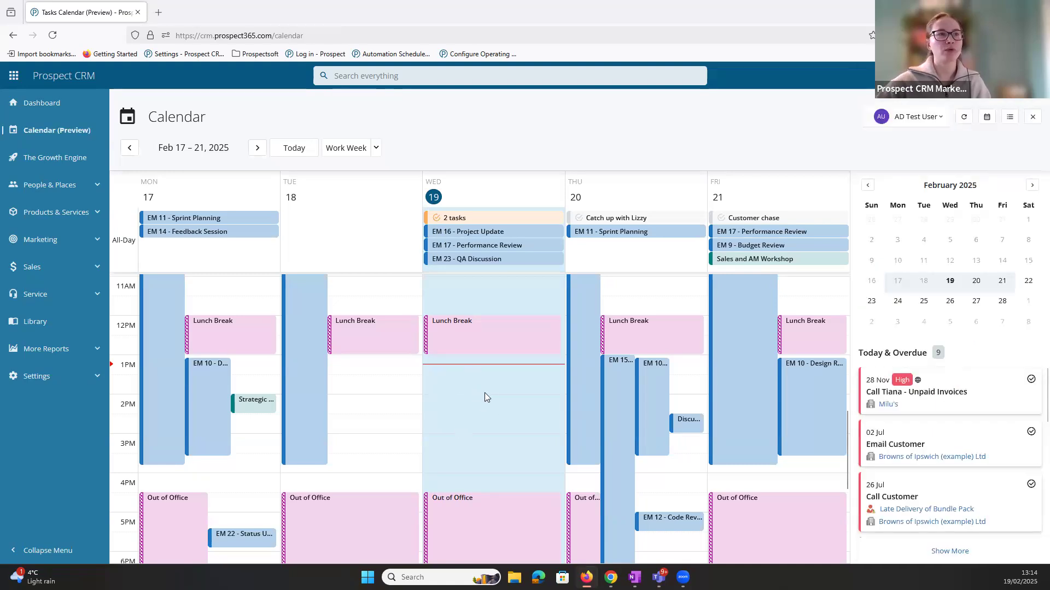
Start a new event on Wednesday 19 February from 13:30 to 14:00 with the subject "Milu unpaid invoices" and Teams as the online meeting
click(441, 385)
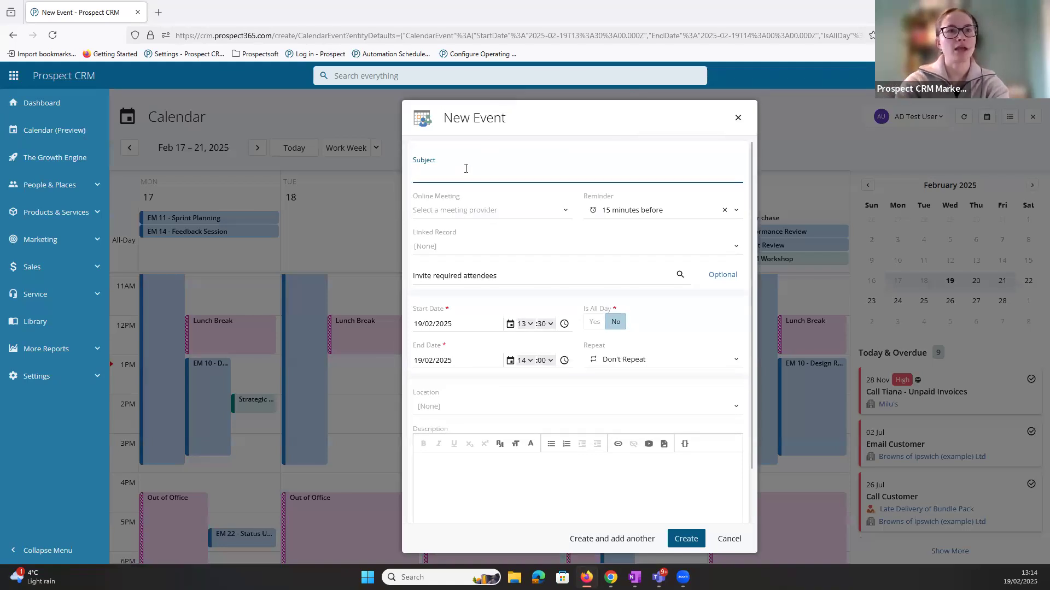
text(Milu unpa)
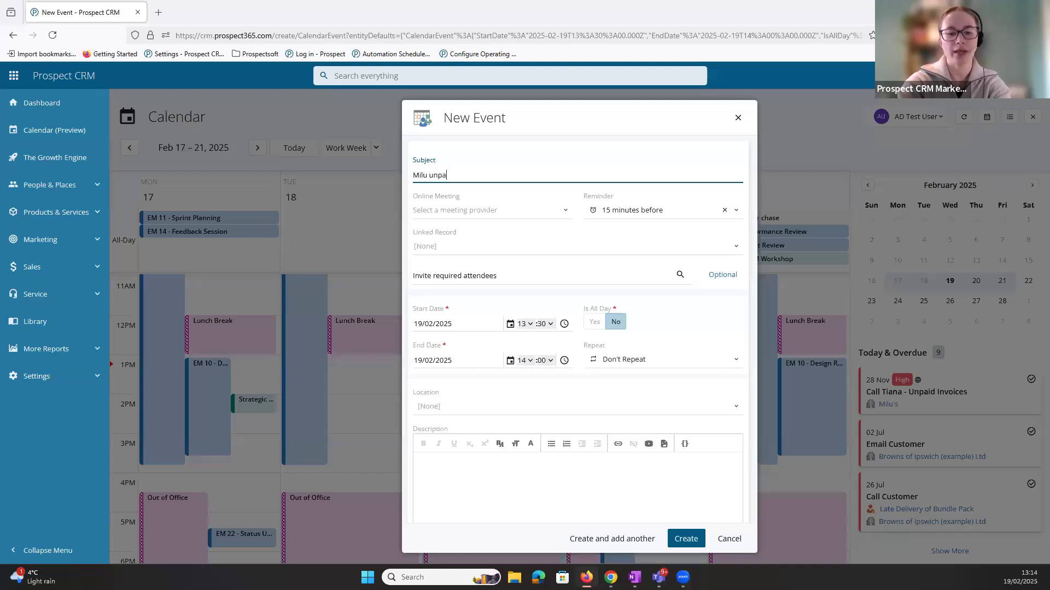
text(id invoices)
key(Tab)
click(471, 228)
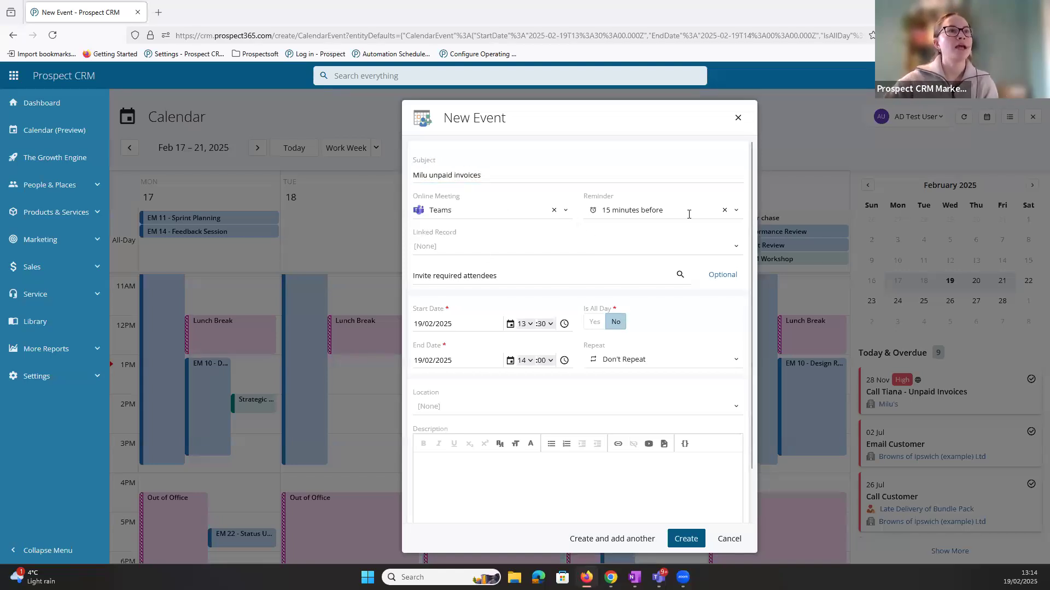
Remove the event's 15-minute reminder and link the event to the Milu's company record
click(724, 210)
click(596, 247)
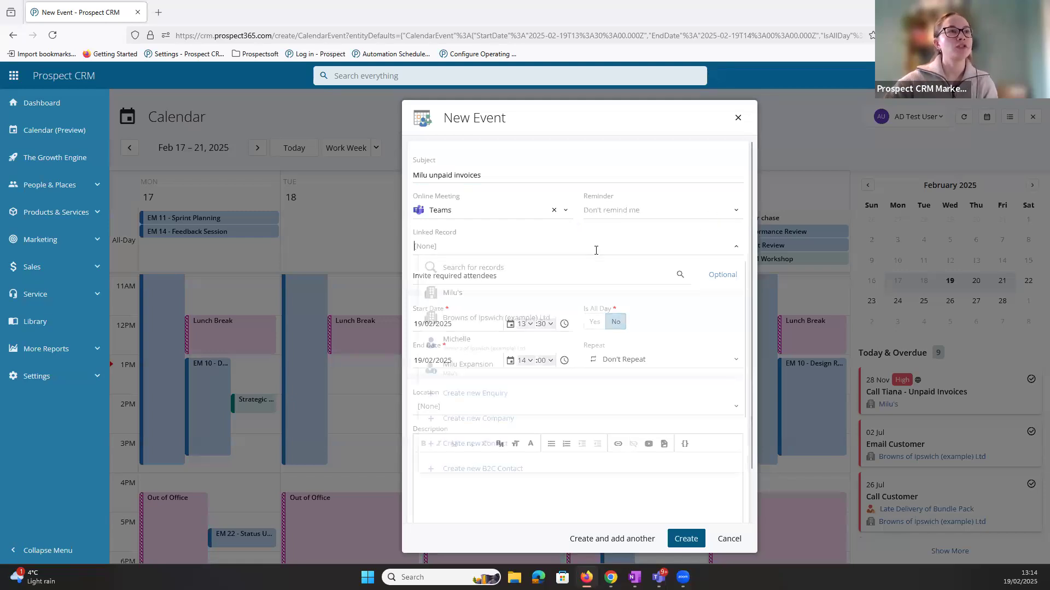
click(513, 295)
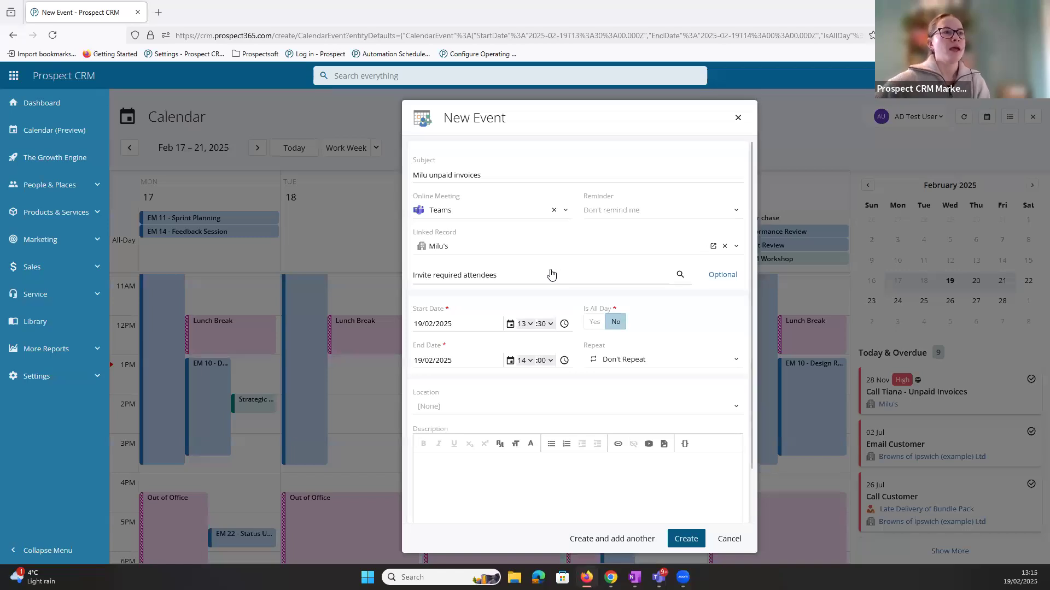
Search the required attendees for "ta" and invite the matching contact with the Yahoo e-mail address
text(ta)
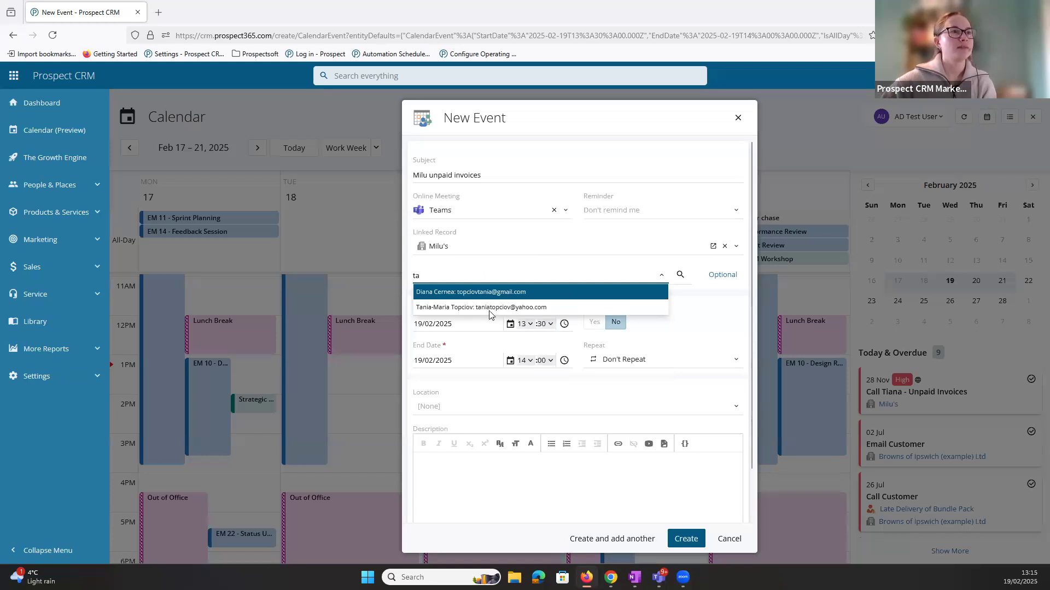
click(492, 308)
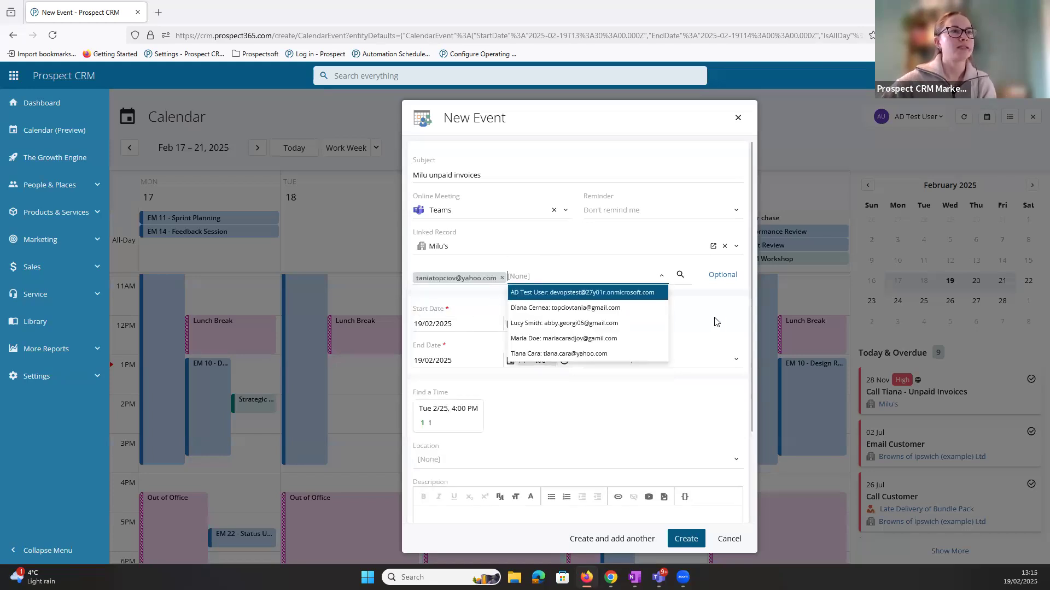
click(502, 315)
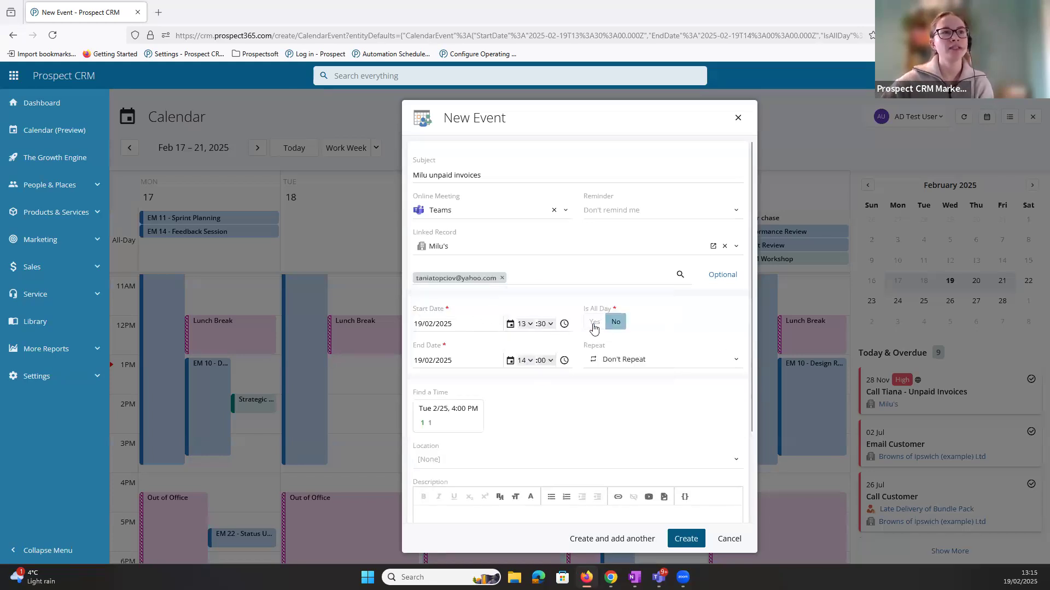
Enter the event description "Time to go voer invoices" and create the event
scroll(656, 358, down, 1)
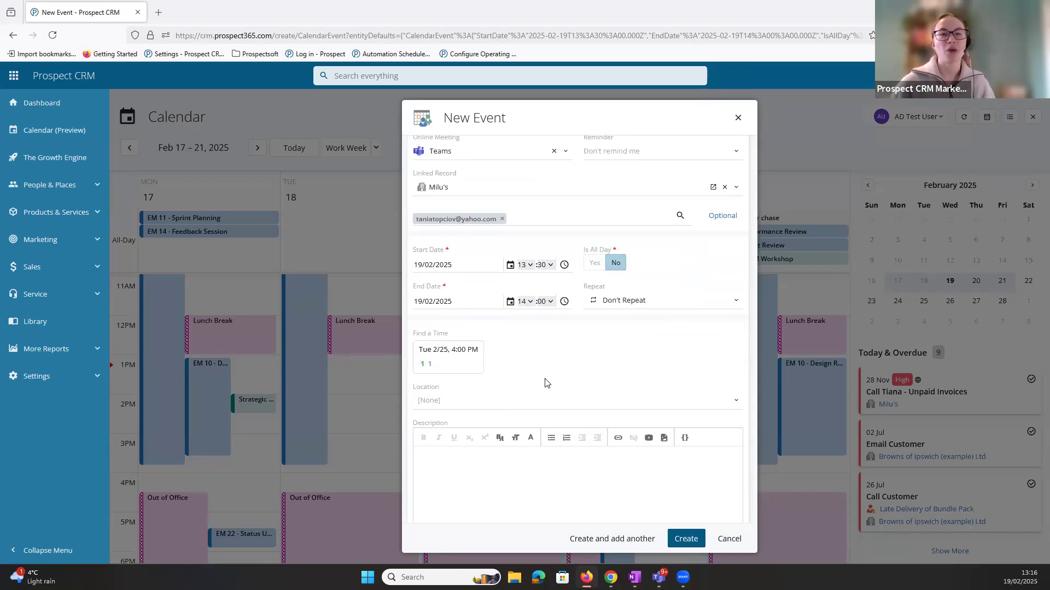
mouse_move(444, 363)
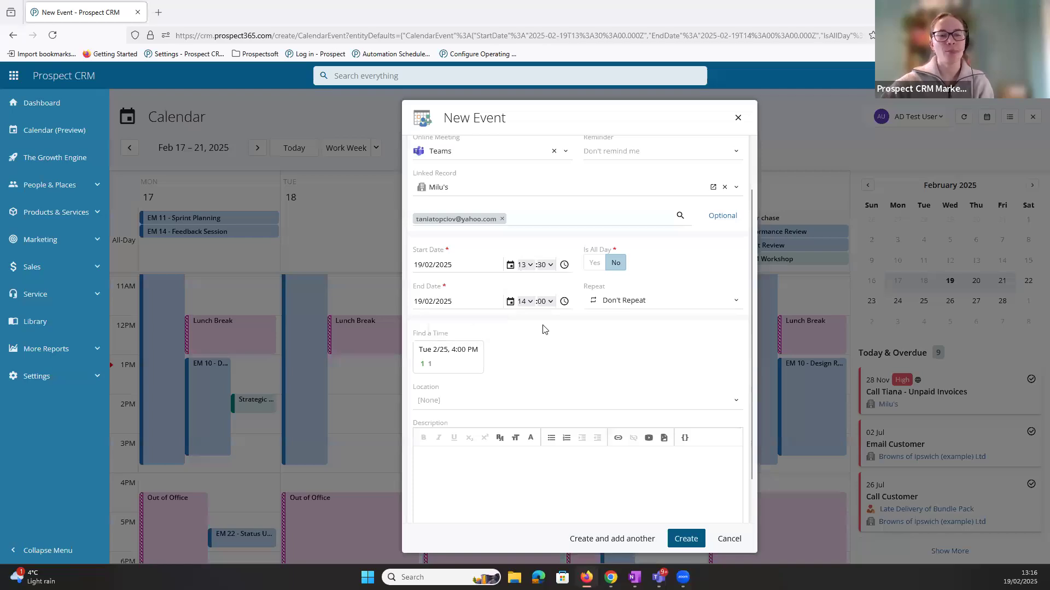
scroll(517, 414, down, 2)
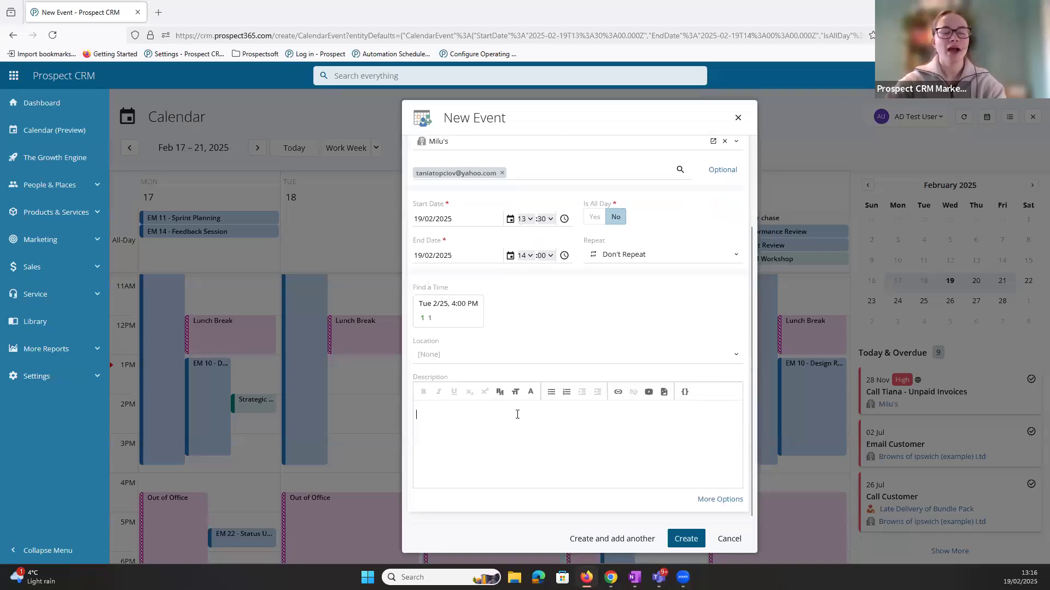
click(517, 413)
text(Time to go voer invoices)
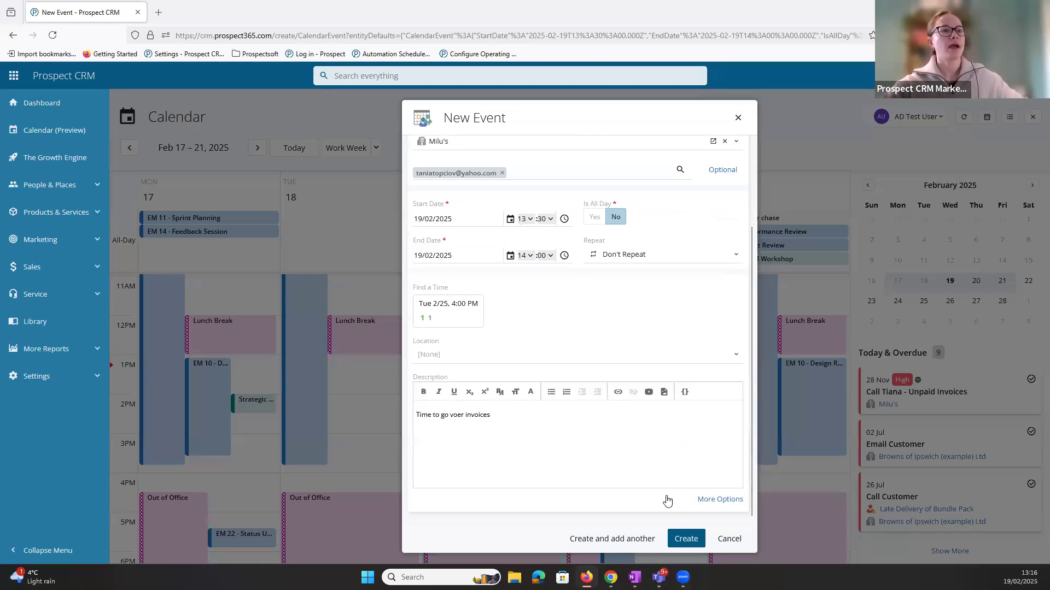
click(681, 538)
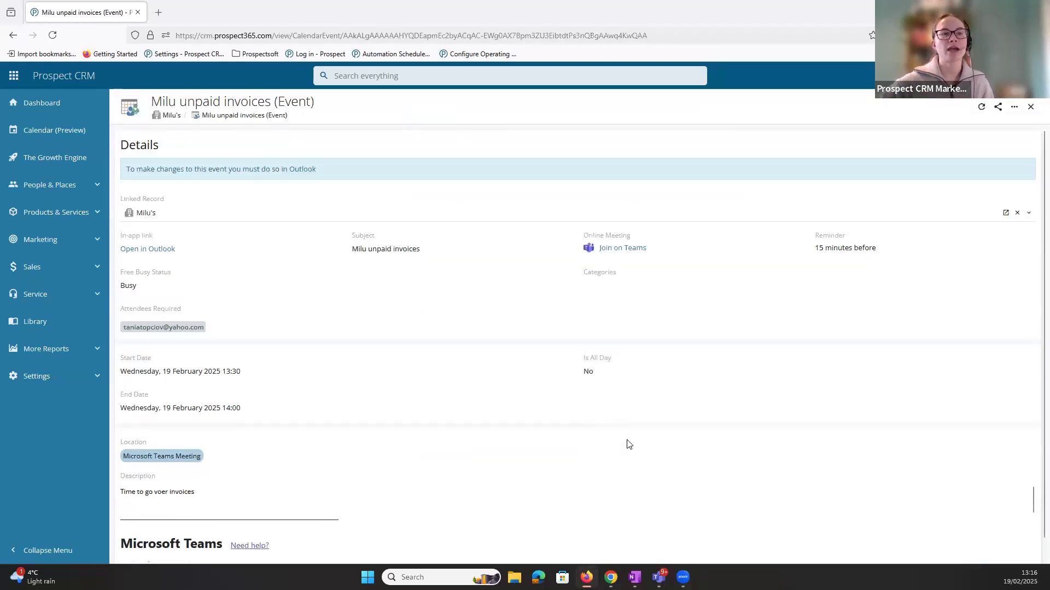
Return to the calendar and review the details of the Milu unpaid invoices event on Wednesday 19 February
click(1031, 106)
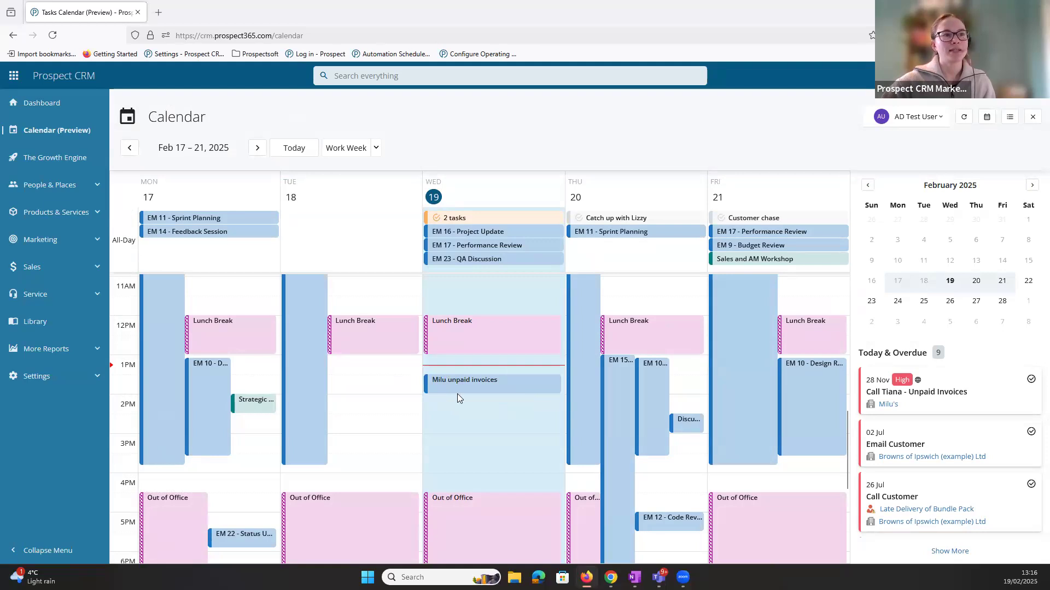
click(475, 391)
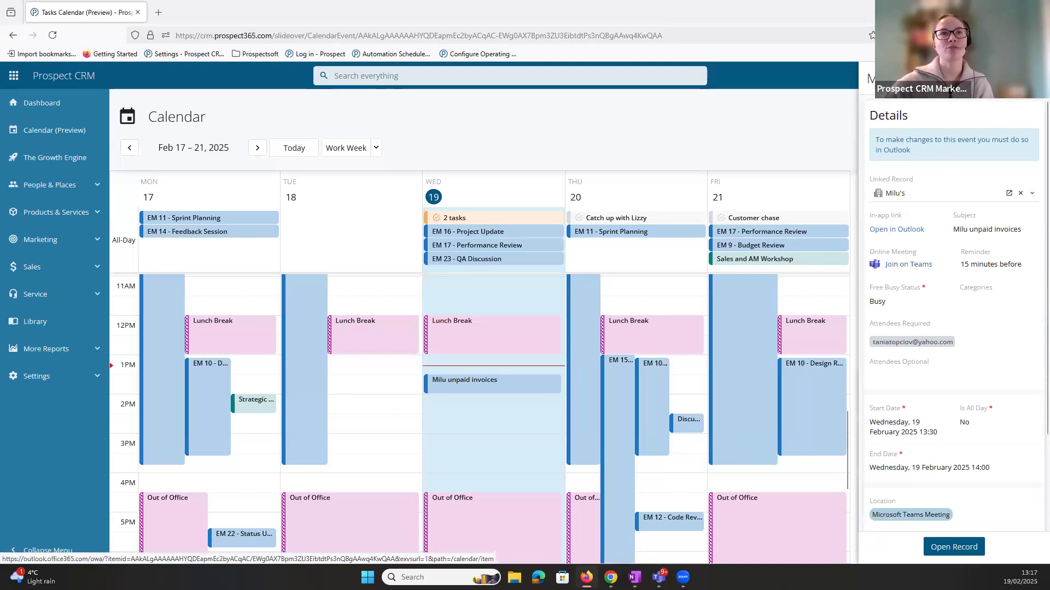
click(494, 405)
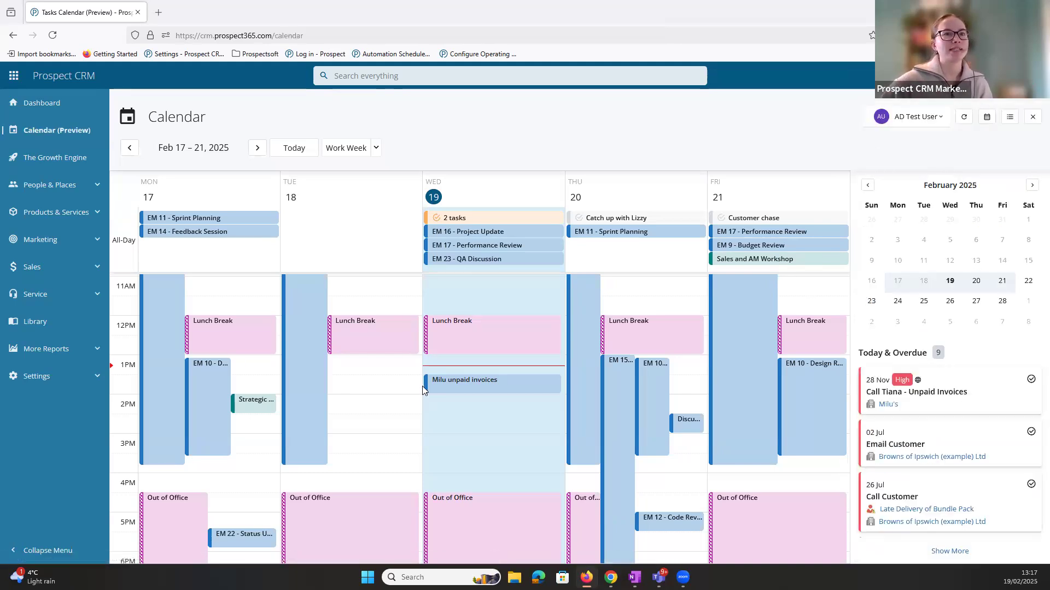
Add the line "19/02 - booked a meeting" to the high-priority Unpaid Invoices call task's description and close the task
click(979, 392)
click(922, 383)
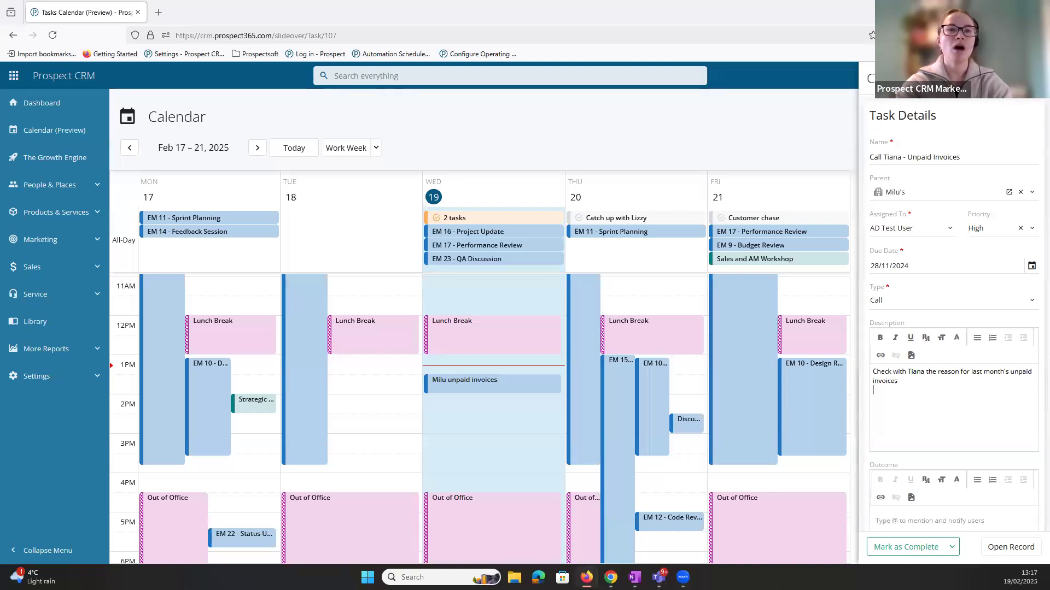
text(19)
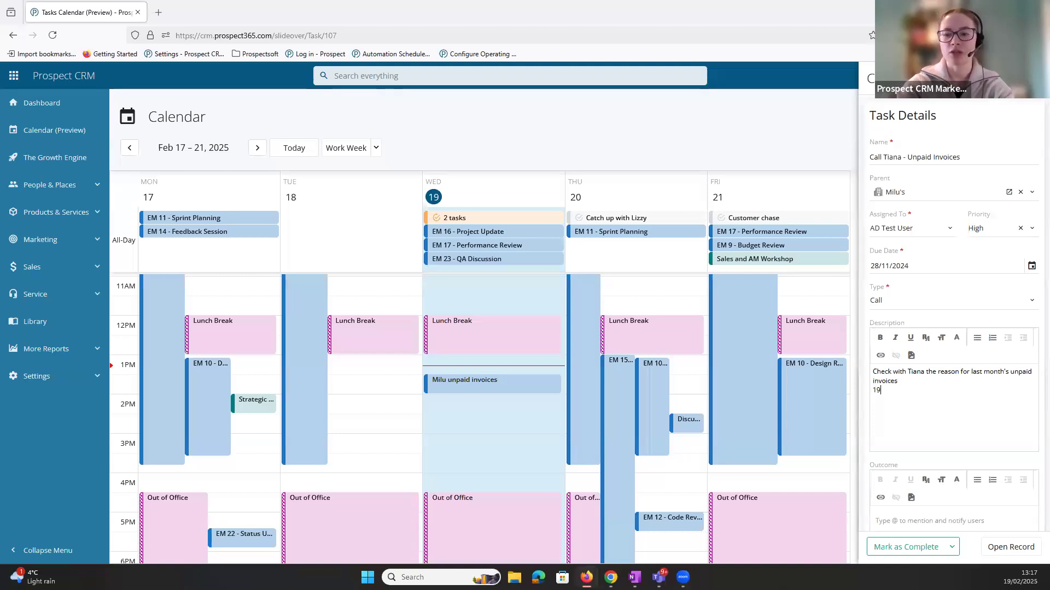
text(/02 - booked a meeting)
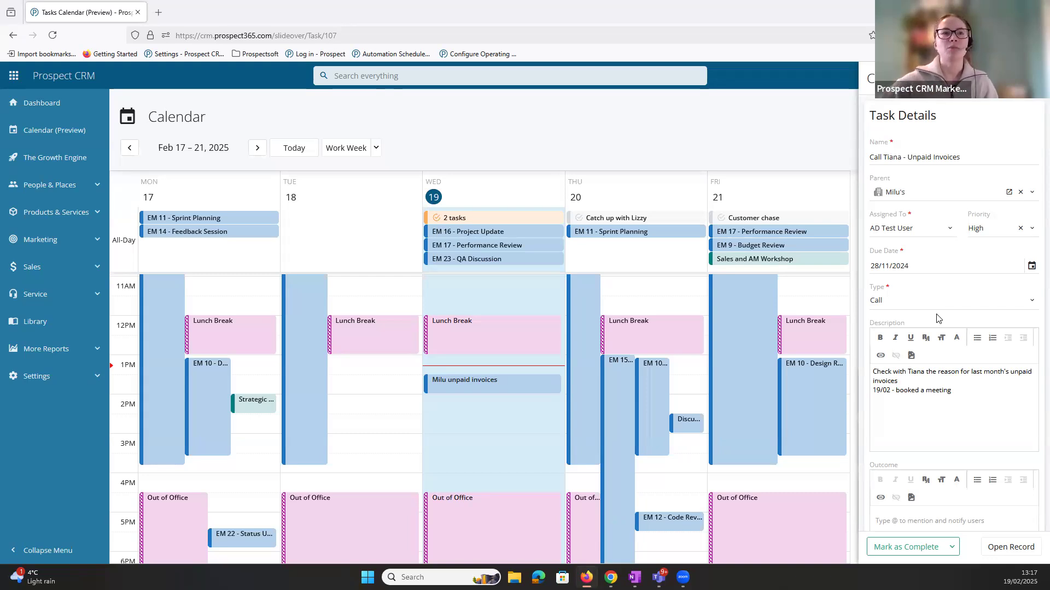
key(Escape)
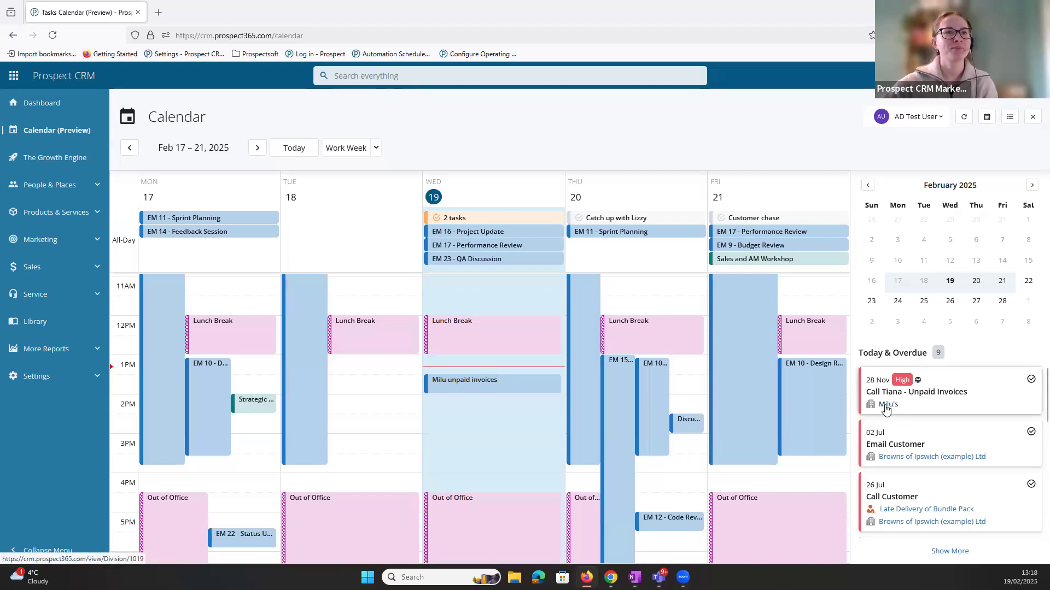
Open the Milu's company record from the task and examine the booked-meeting note in its upcoming and overdue activity
click(886, 407)
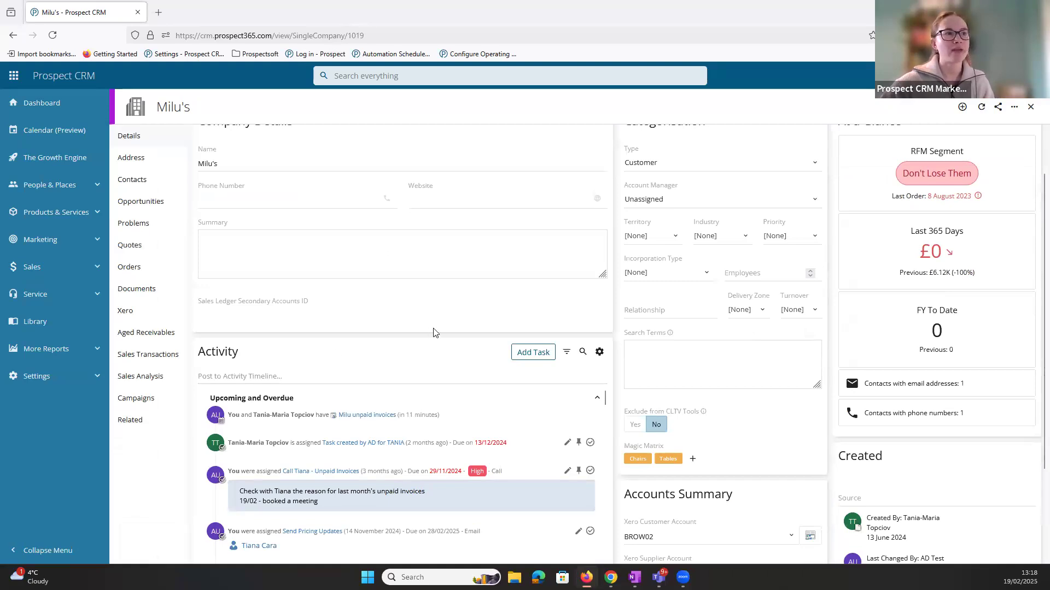
scroll(394, 356, down, 2)
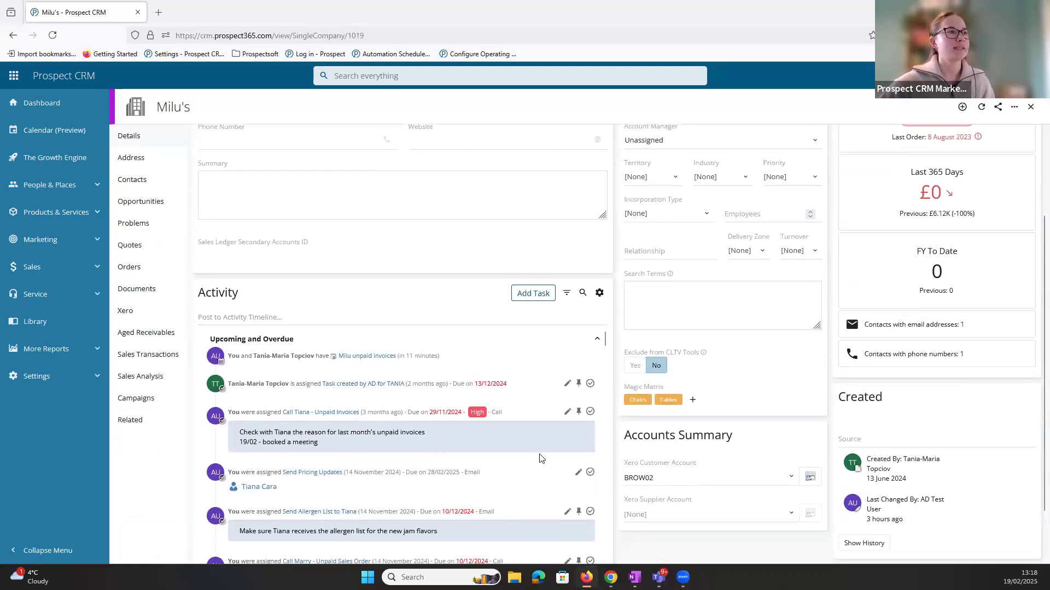
scroll(377, 425, down, 2)
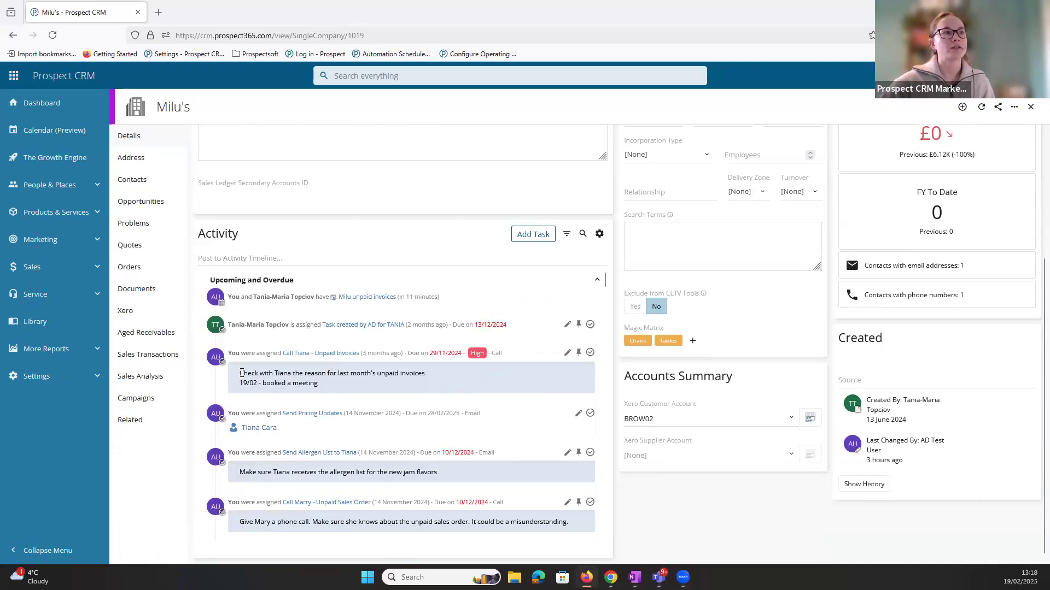
drag(425, 354, 465, 354)
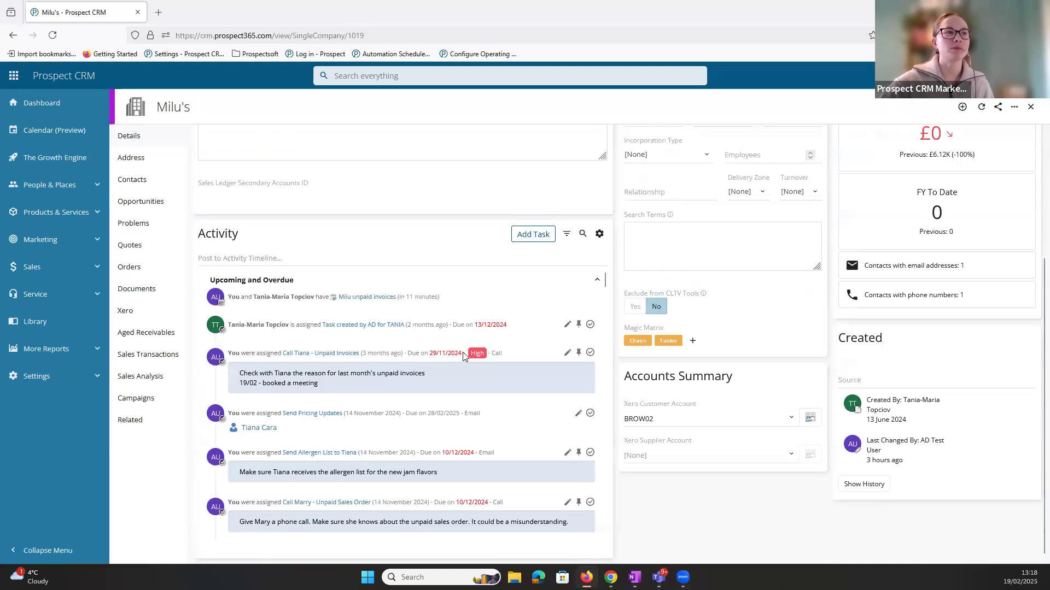
click(422, 385)
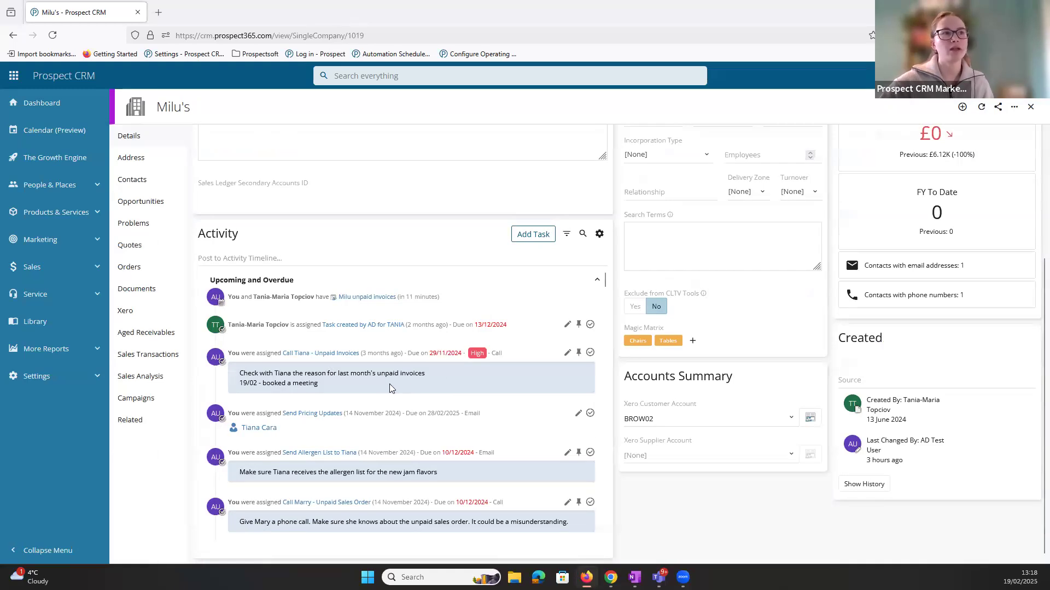
triple_click(265, 383)
click(321, 384)
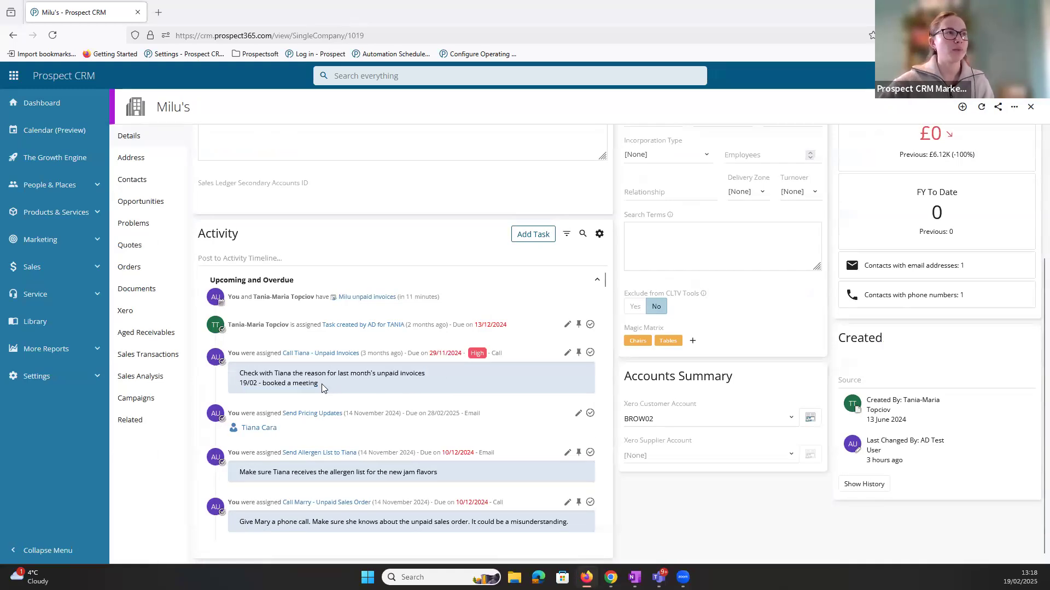
drag(241, 383, 323, 386)
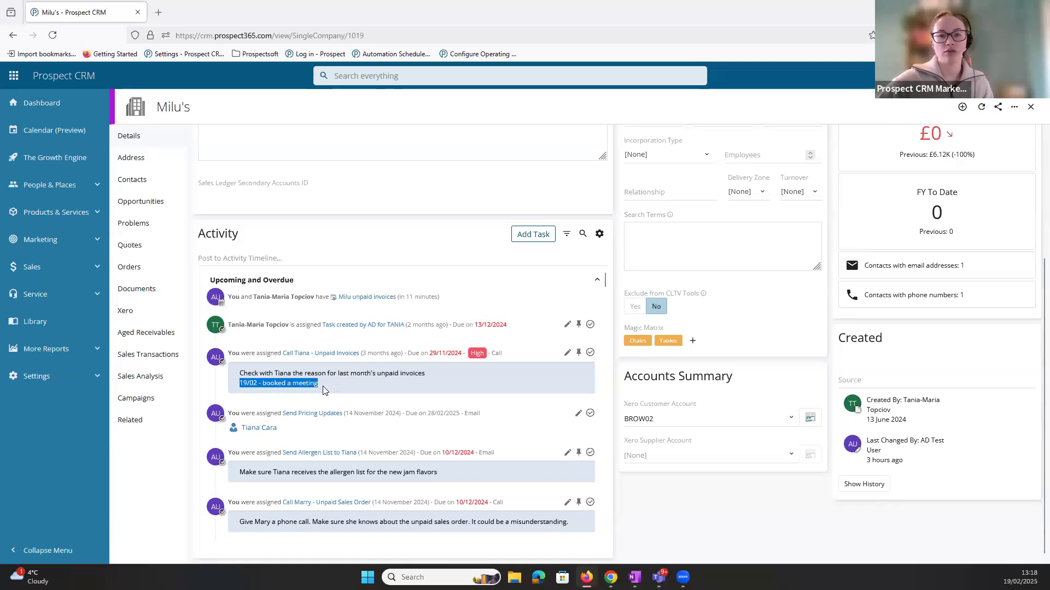
click(322, 386)
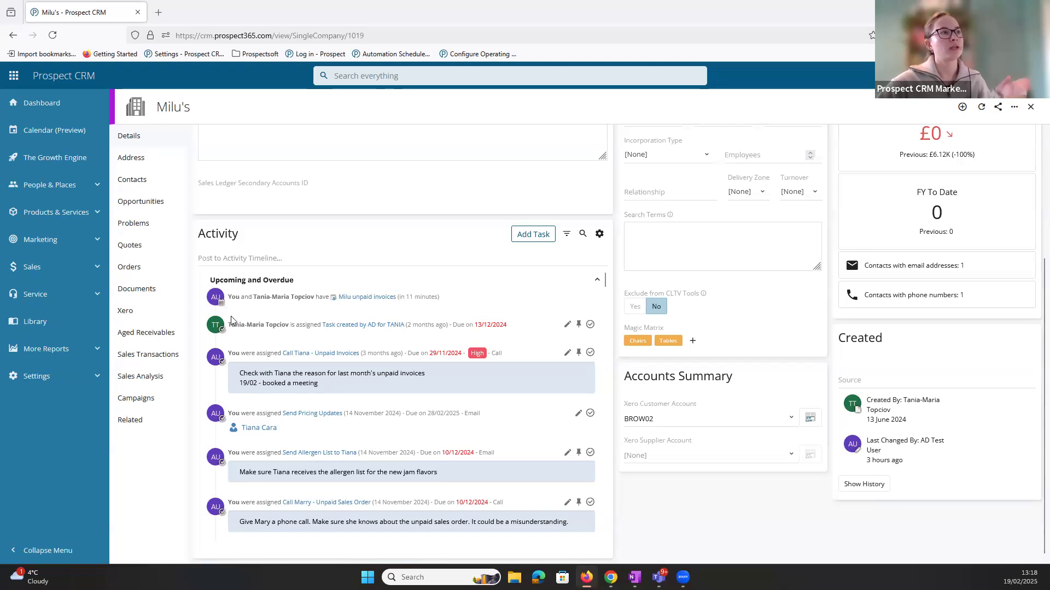
Inspect the Milu unpaid invoices event in the company's activity timeline, view its details, and close them
drag(241, 297, 435, 298)
click(427, 296)
click(434, 298)
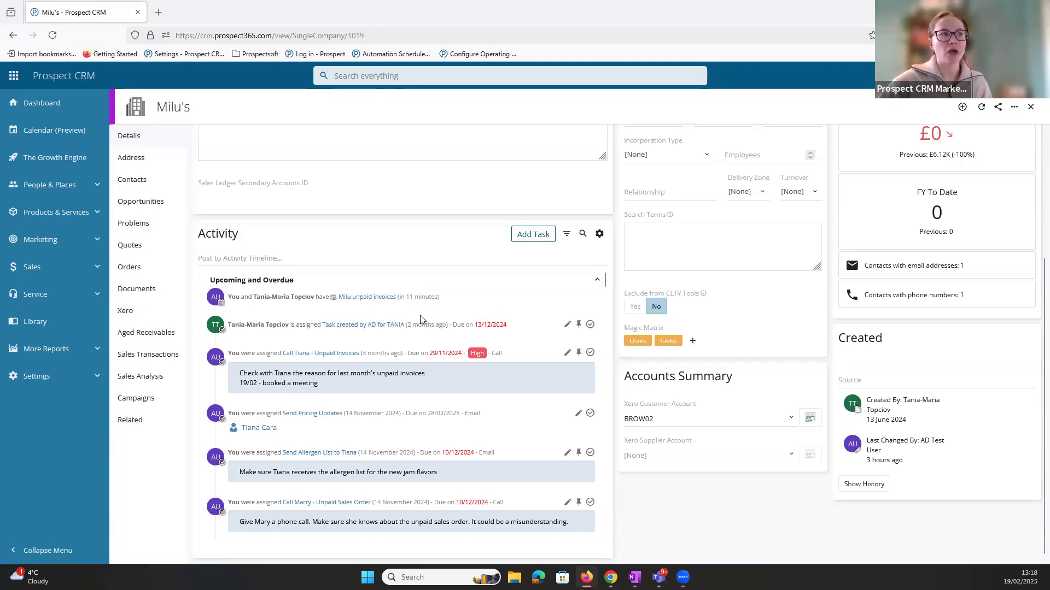
click(367, 297)
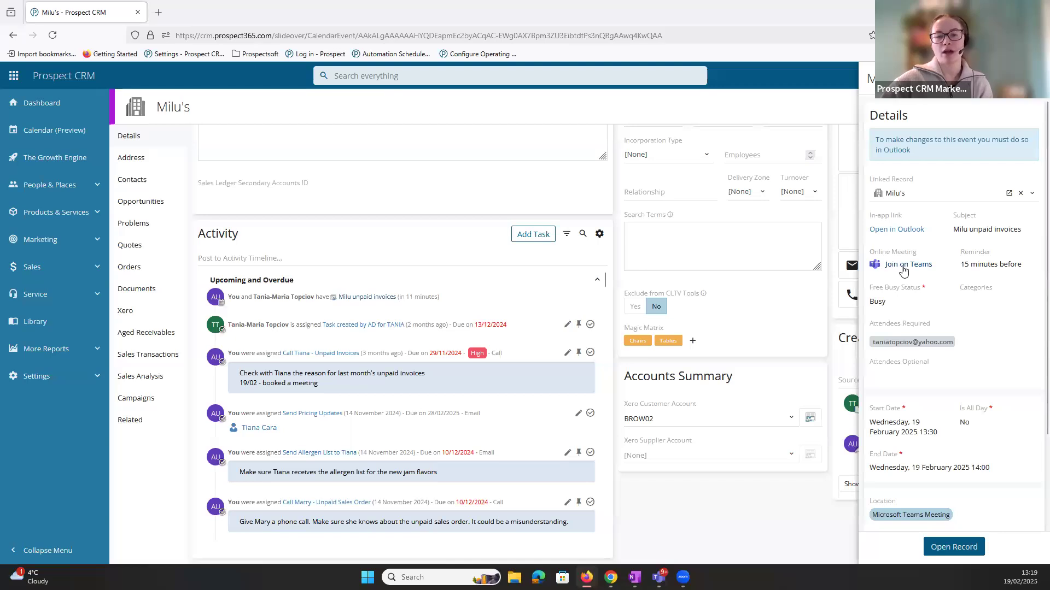
click(738, 518)
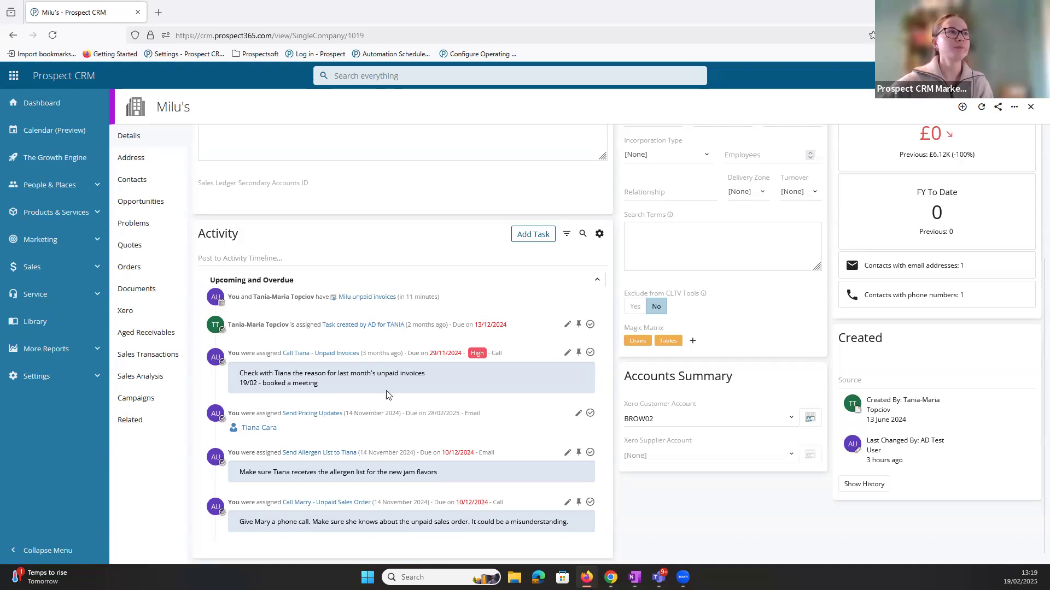
Return to the calendar and complete the overdue Email Customer task for Browns of Ipswich (example) Ltd
click(1030, 108)
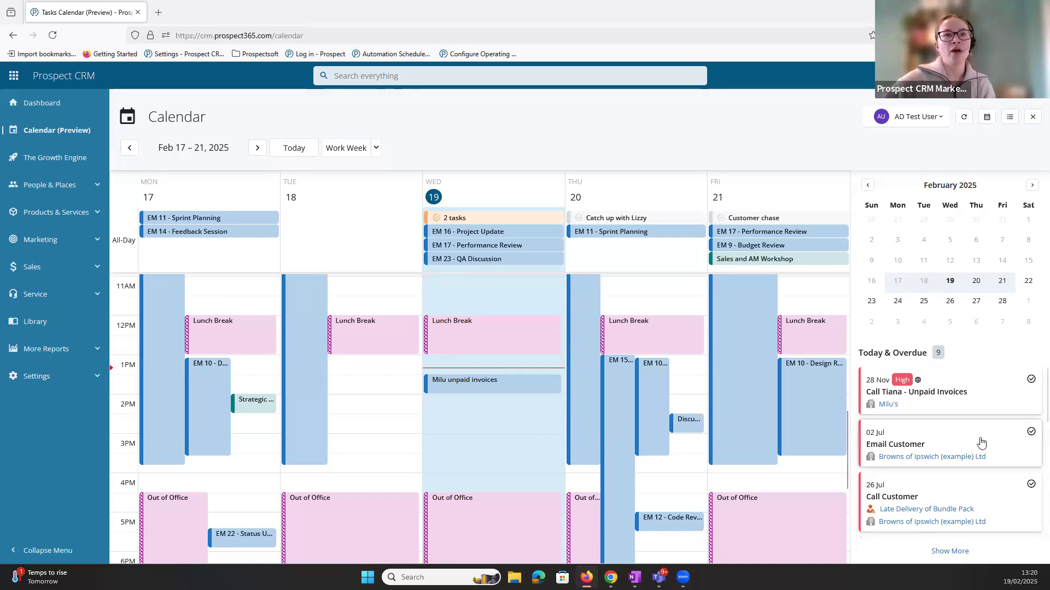
scroll(921, 509, down, 2)
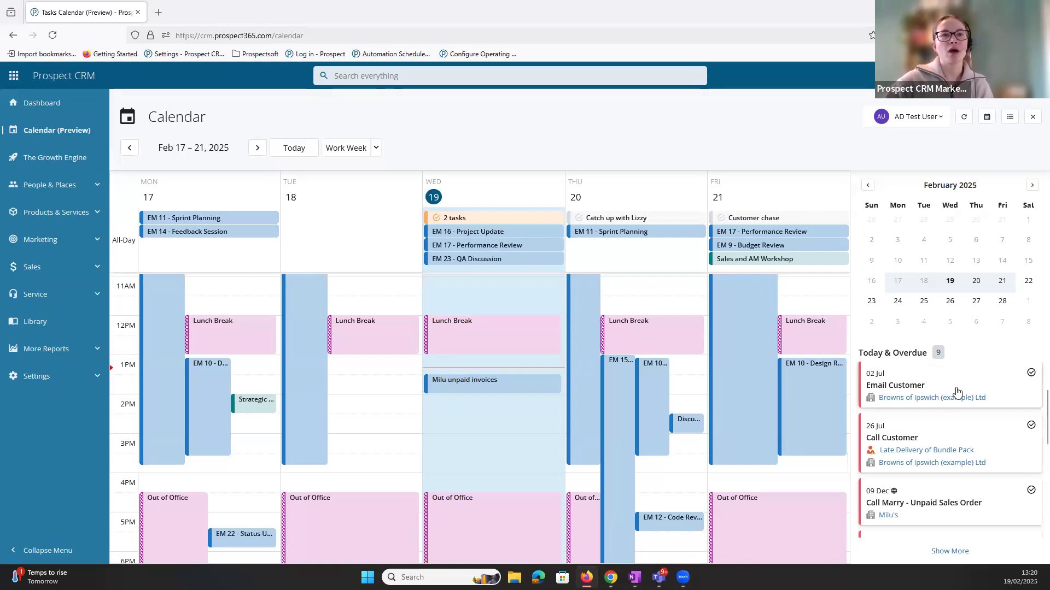
click(1031, 374)
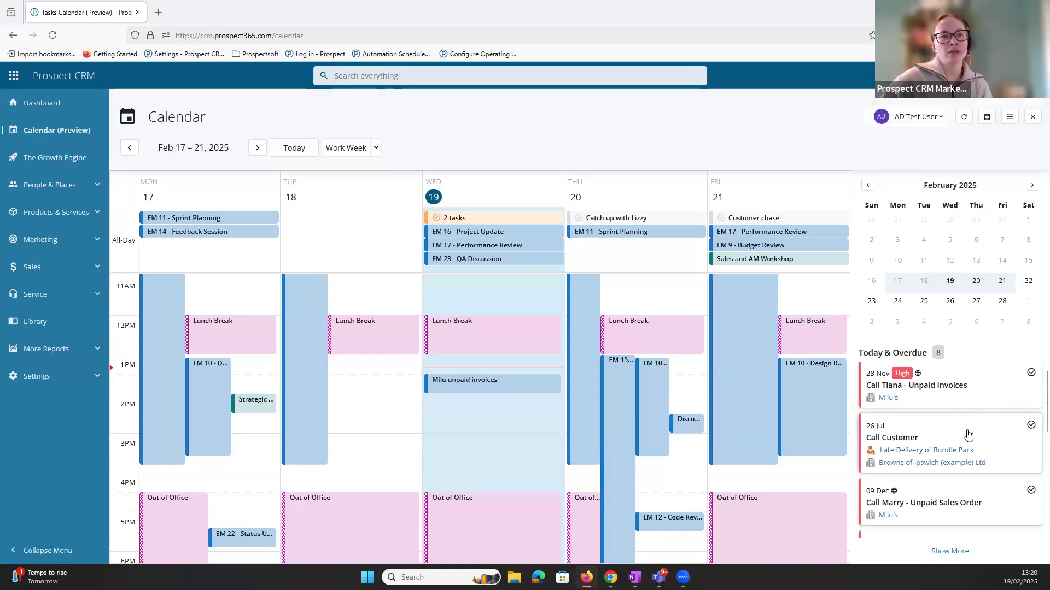
Open the Late Delivery of Bundle Pack problem from the Call Customer task and review its activity timeline
click(939, 452)
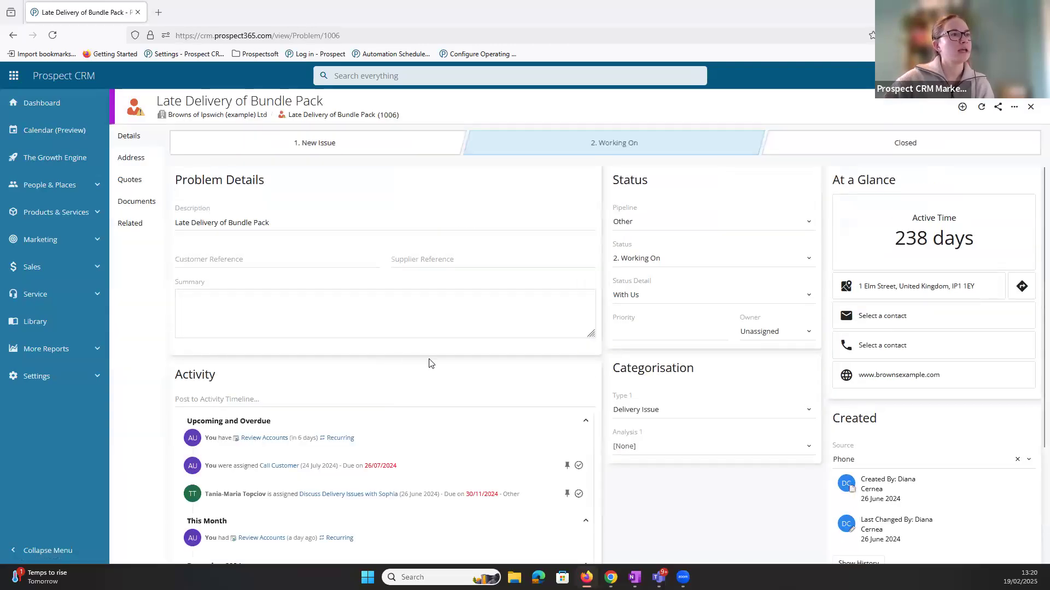
scroll(430, 363, down, 3)
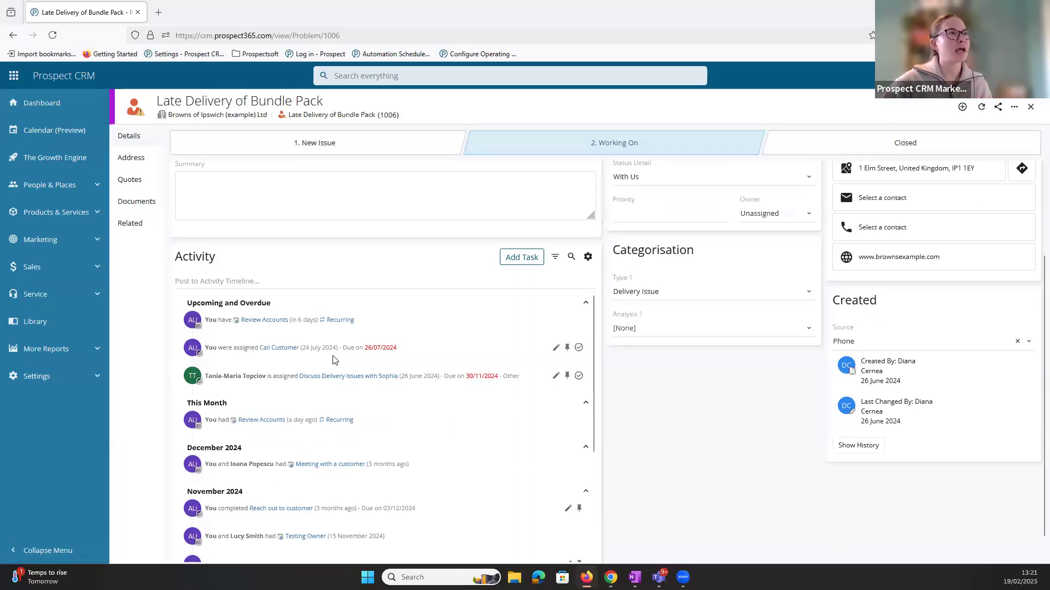
scroll(377, 403, down, 2)
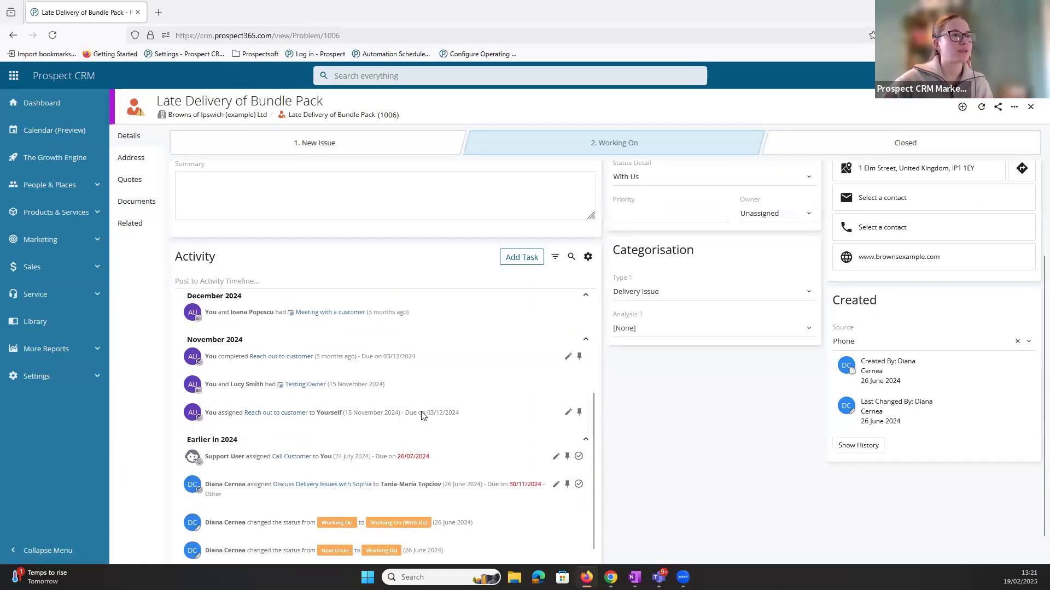
scroll(421, 417, up, 2)
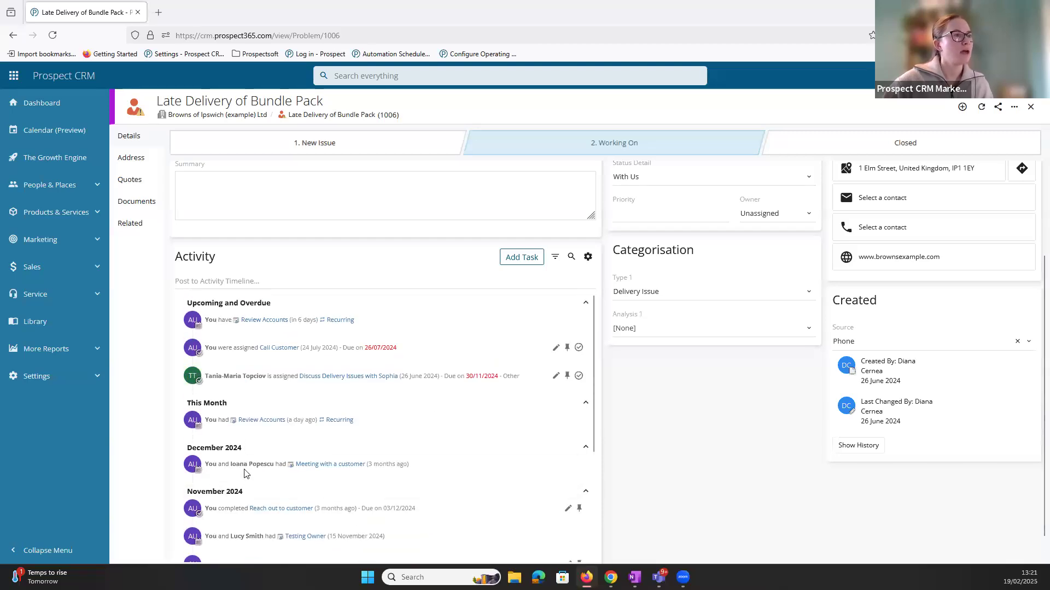
drag(230, 465, 267, 465)
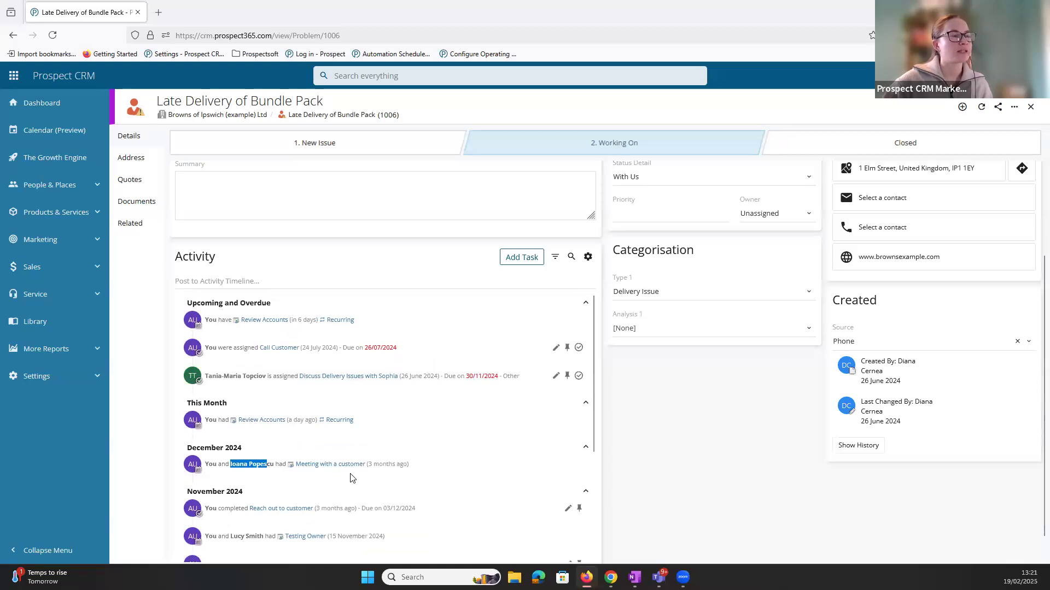
Start a task on the Late Delivery of Bundle Pack problem named "Chase up problem" and assign it to a colleague
click(518, 261)
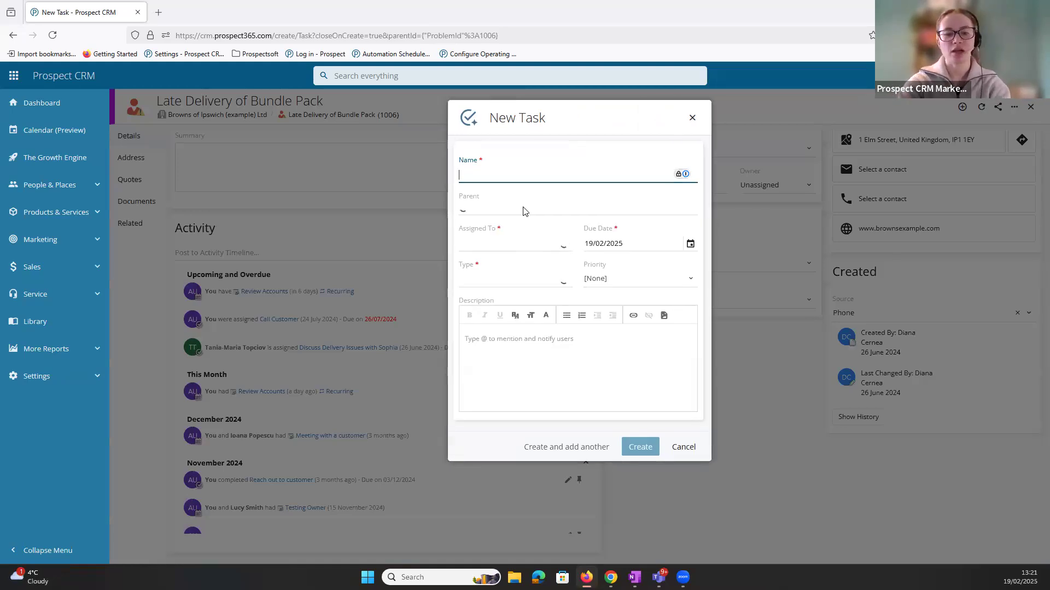
text(Chase up )
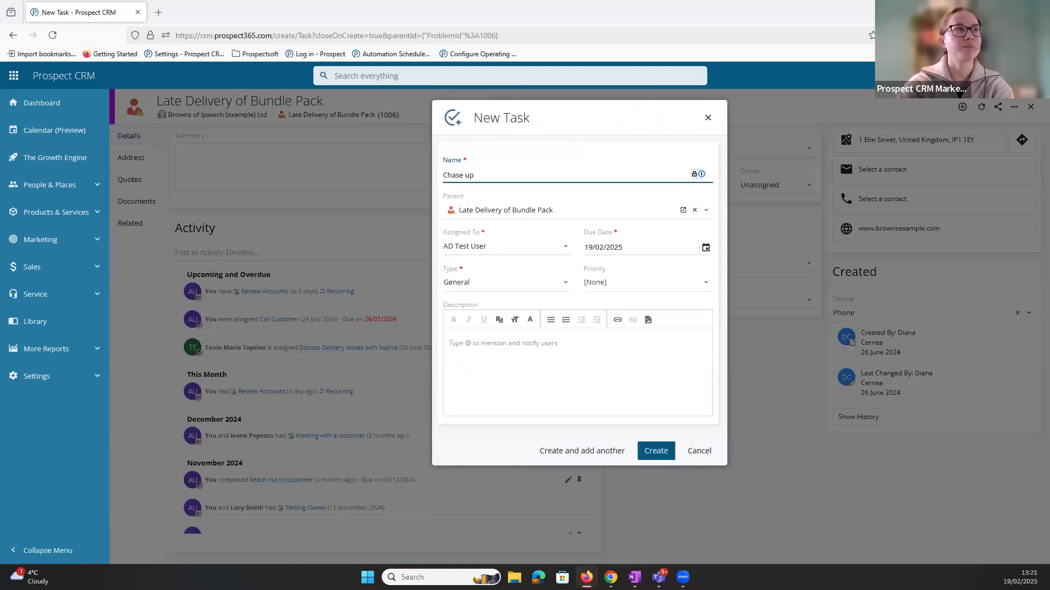
text(problem)
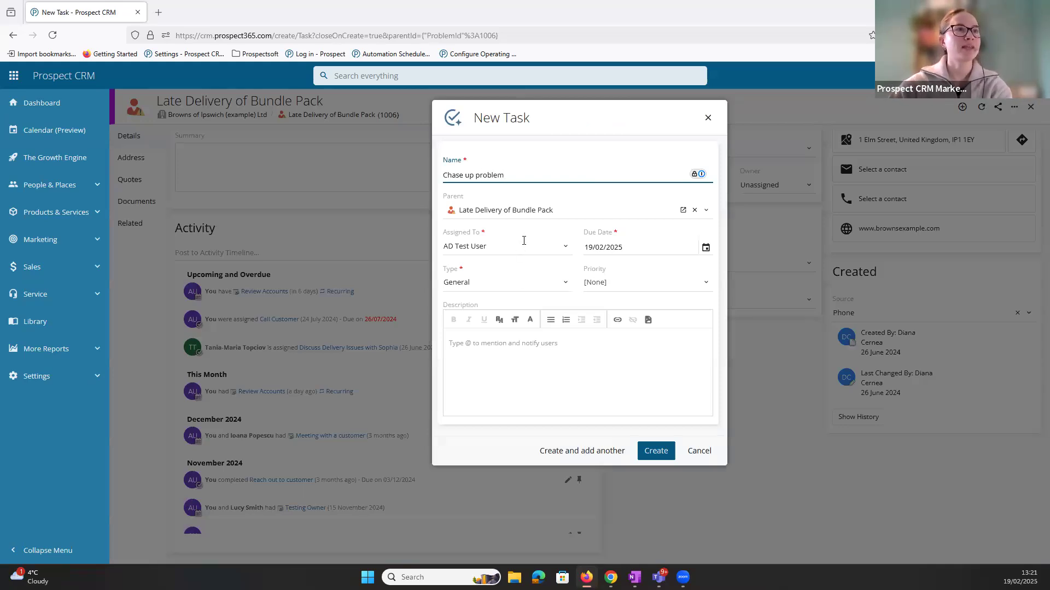
click(523, 241)
click(557, 355)
click(558, 353)
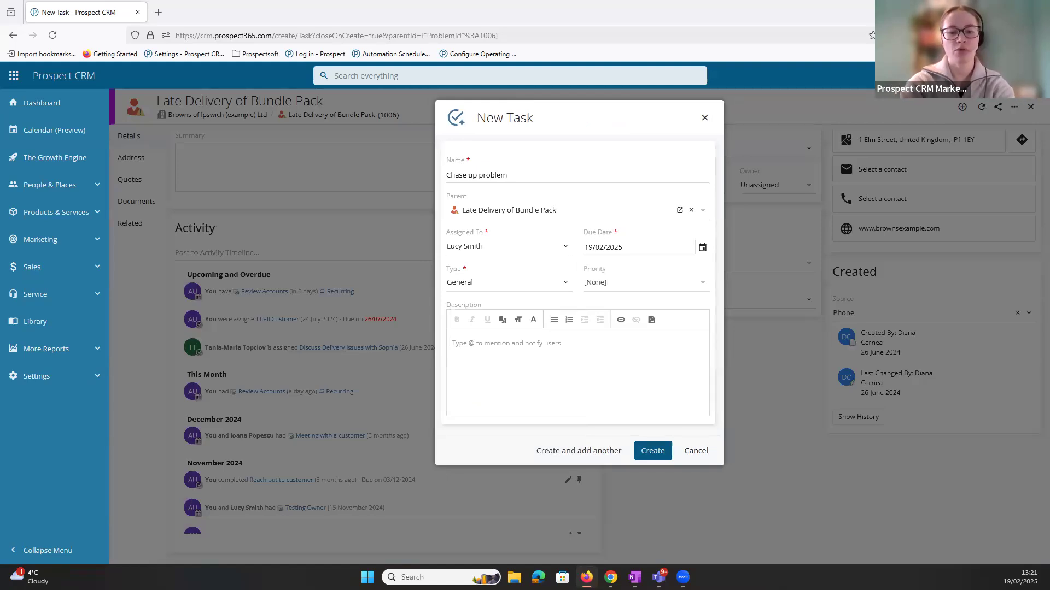
Enter the task description "Hey before my meeting next week - please chase this up with the customer" and create the task
text(Hey before my m)
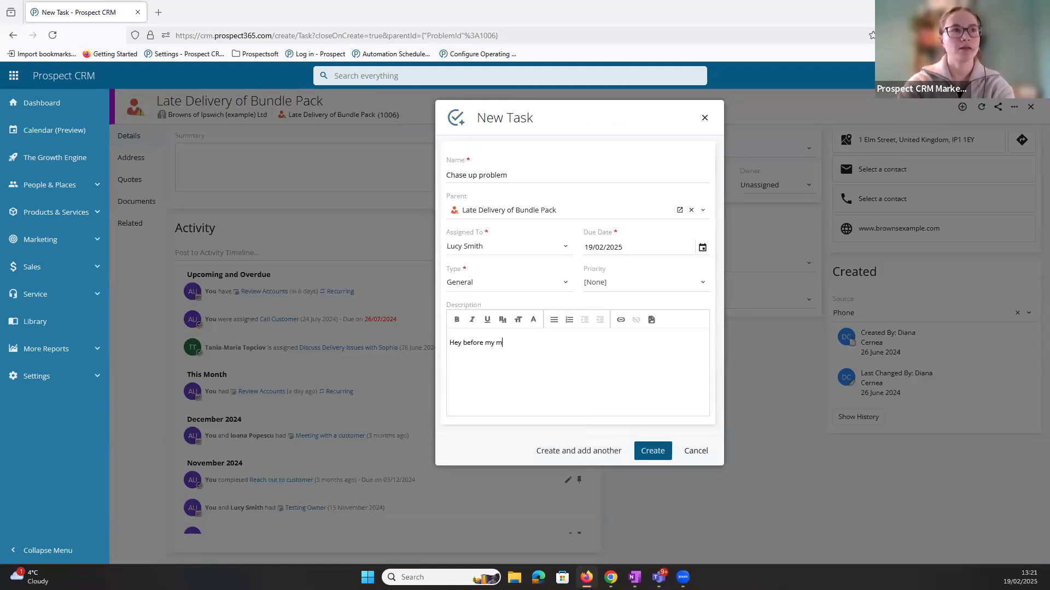
text(eeting next we)
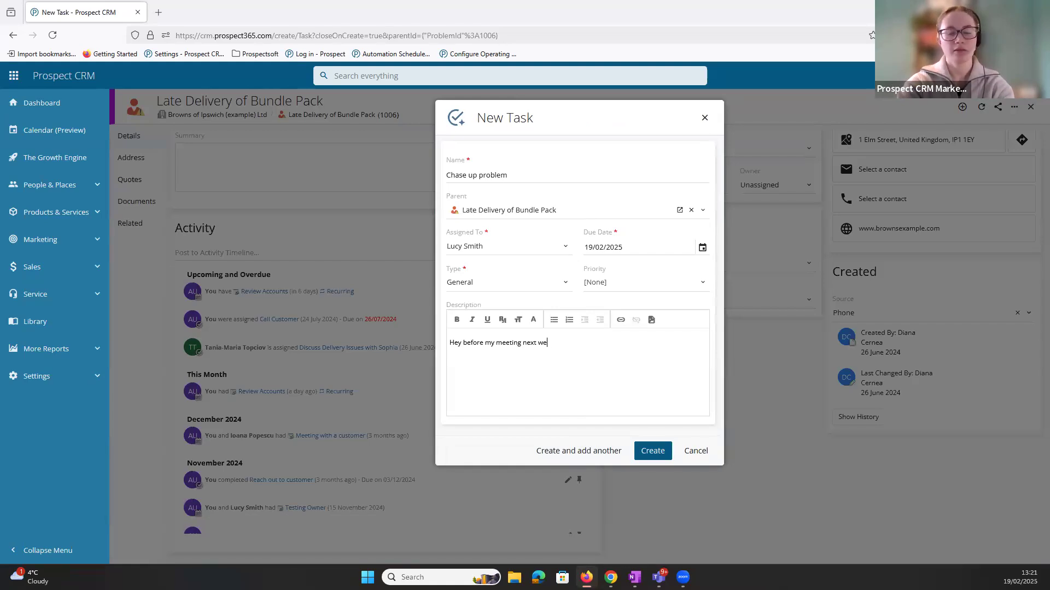
text(ek - please chase )
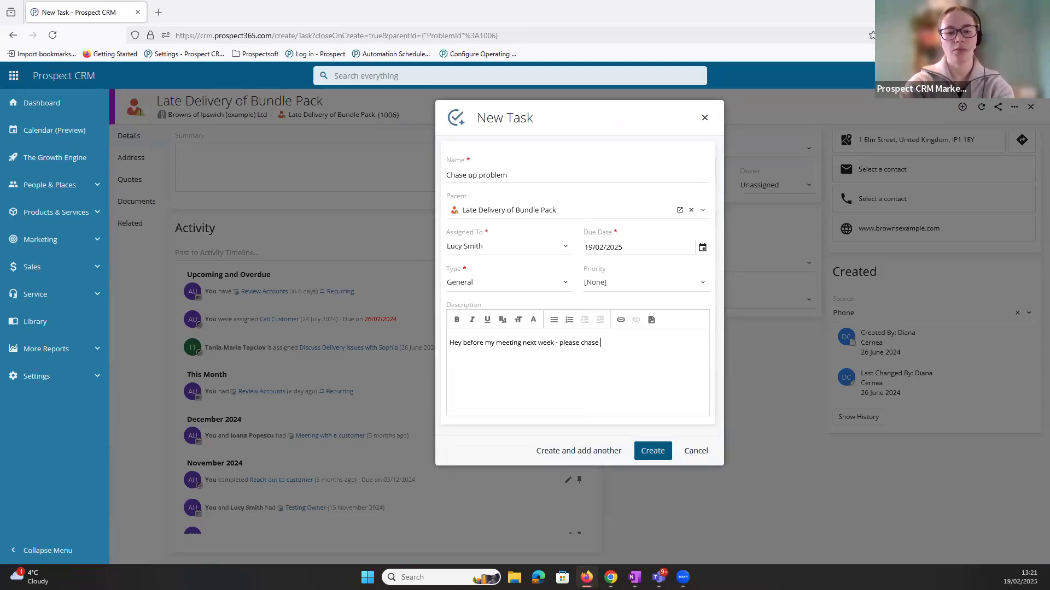
text(this up with the customer)
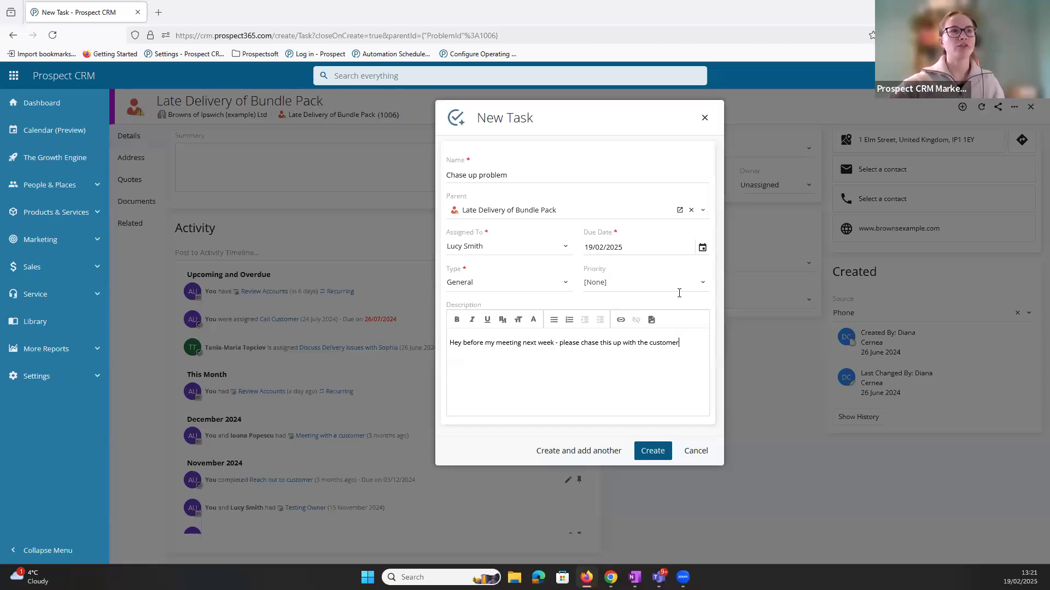
click(653, 450)
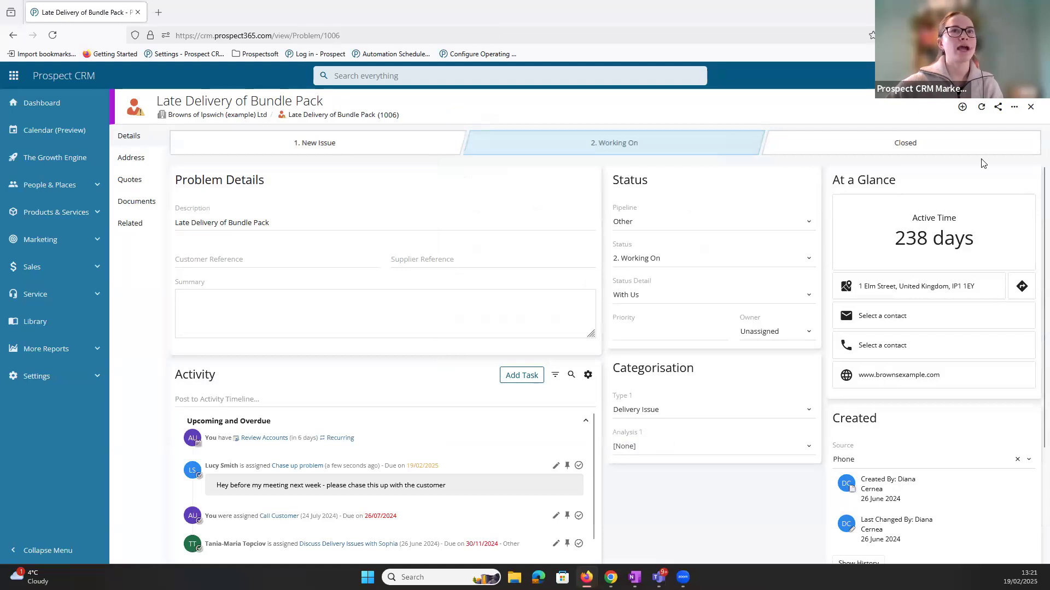
drag(293, 438, 306, 439)
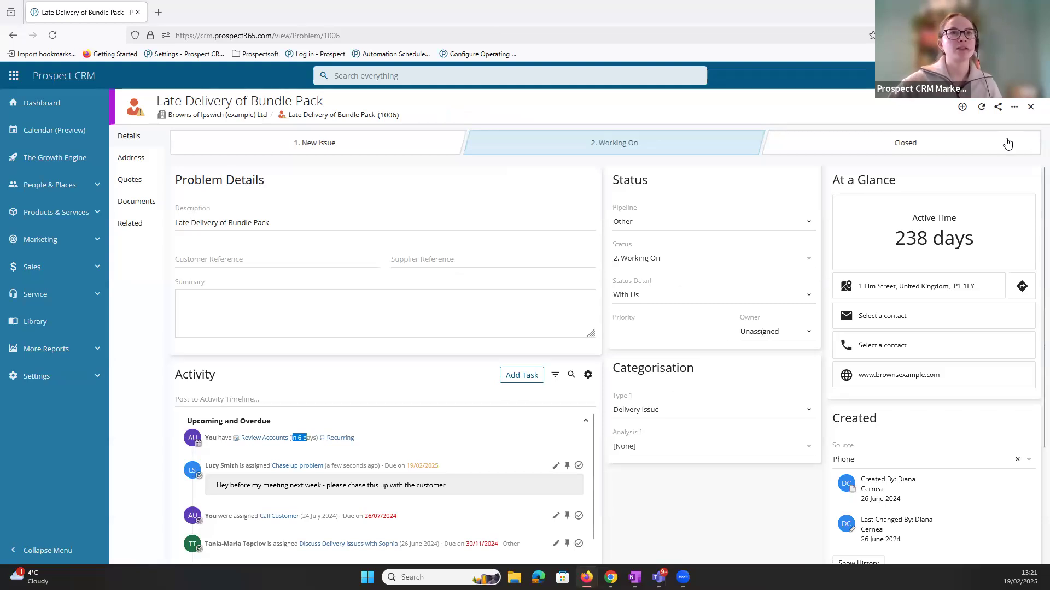
Return to the calendar and reschedule the overdue Call Customer task to 26/02/2025
click(1030, 107)
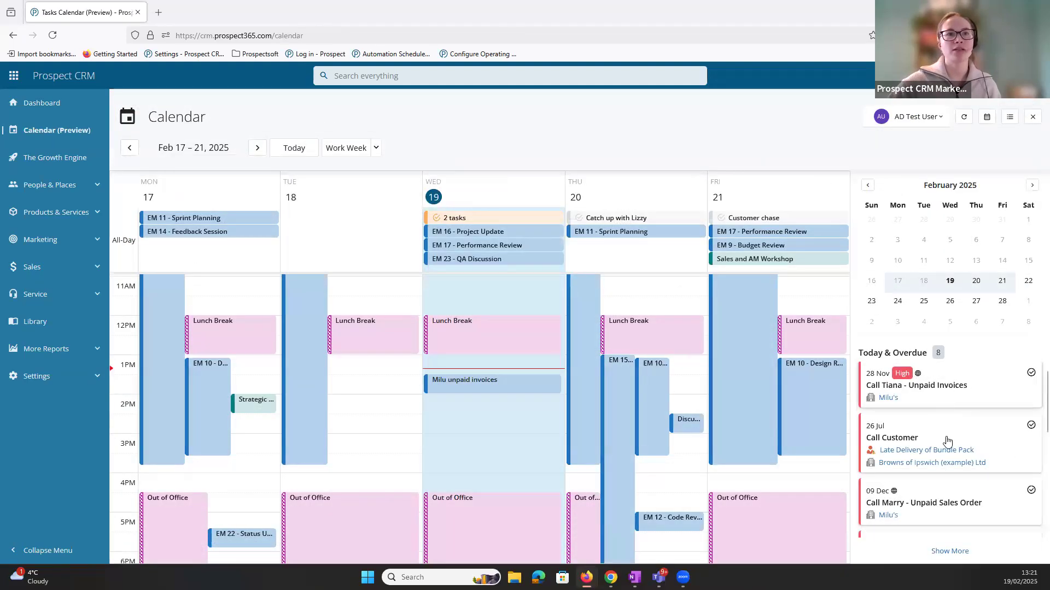
click(948, 441)
click(933, 269)
click(1030, 282)
click(1030, 282)
click(1030, 281)
click(1030, 282)
click(1030, 281)
click(1030, 281)
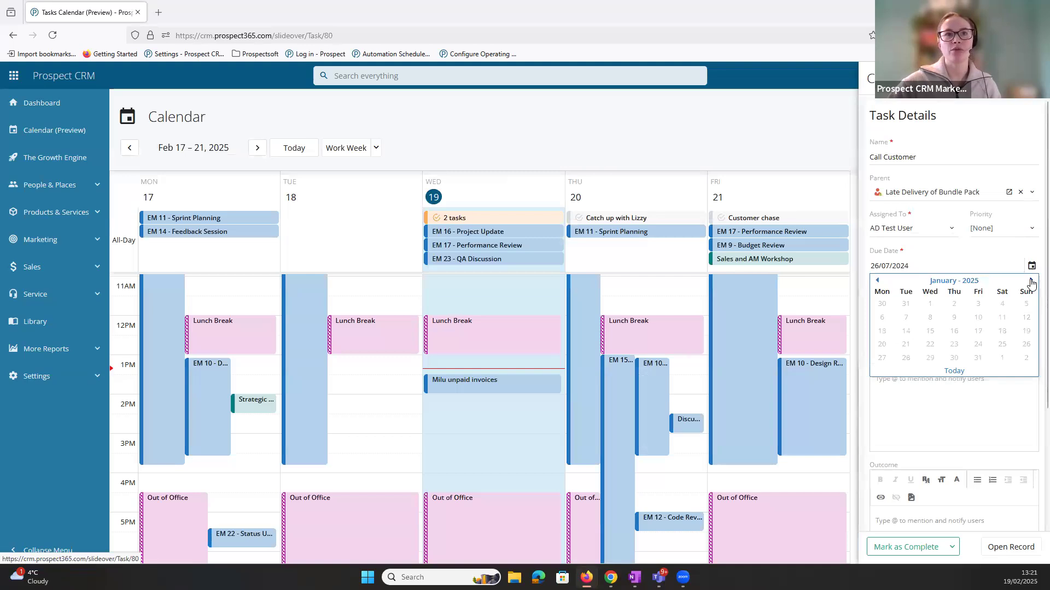
click(930, 358)
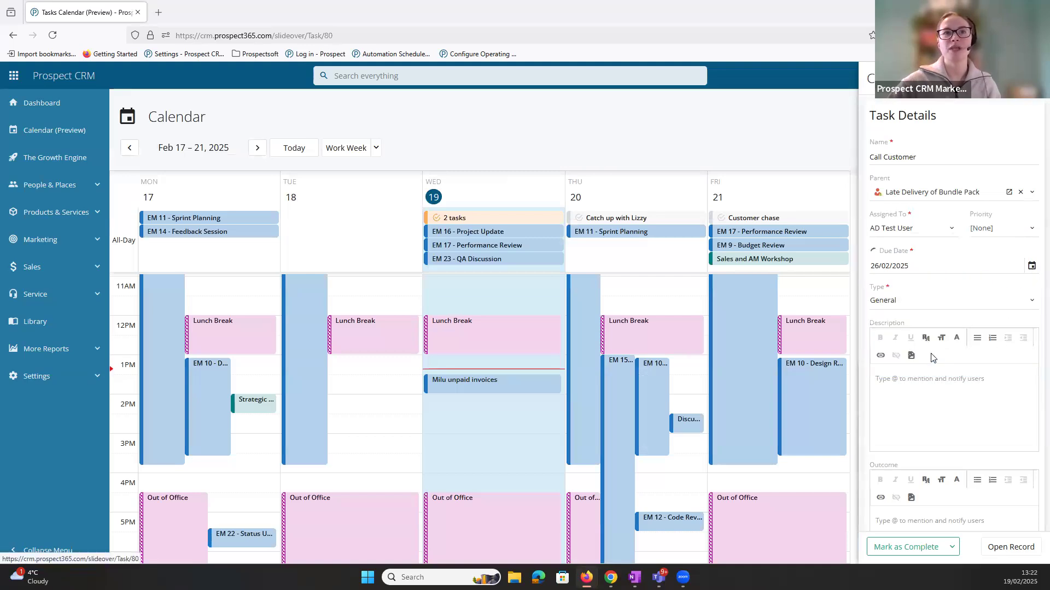
key(Escape)
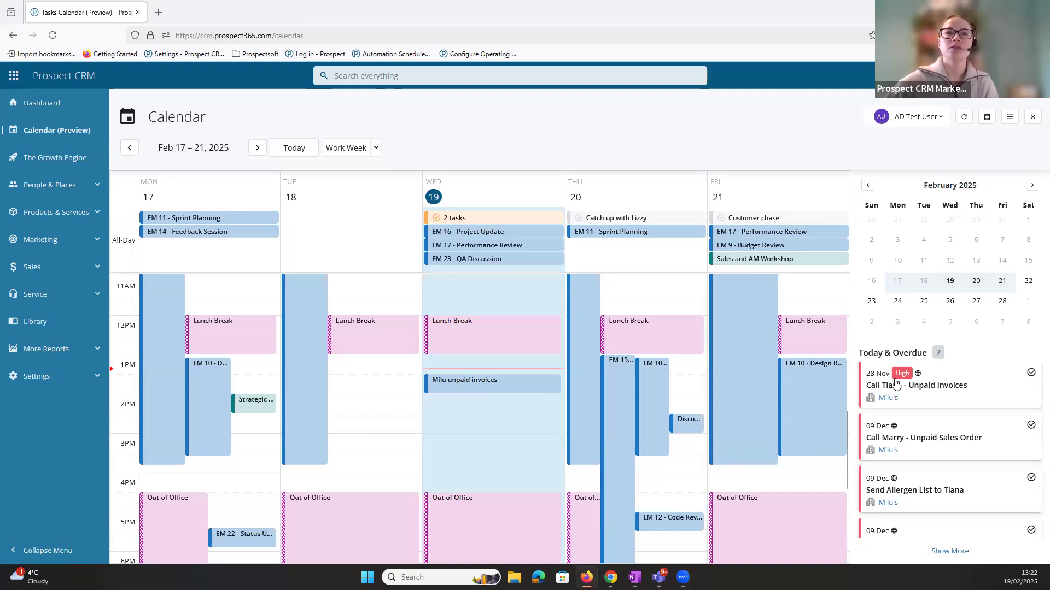
Review the remaining overdue tasks and view the details of Friday's Customer chase task for Burgundy (example) Ltd
scroll(959, 448, down, 3)
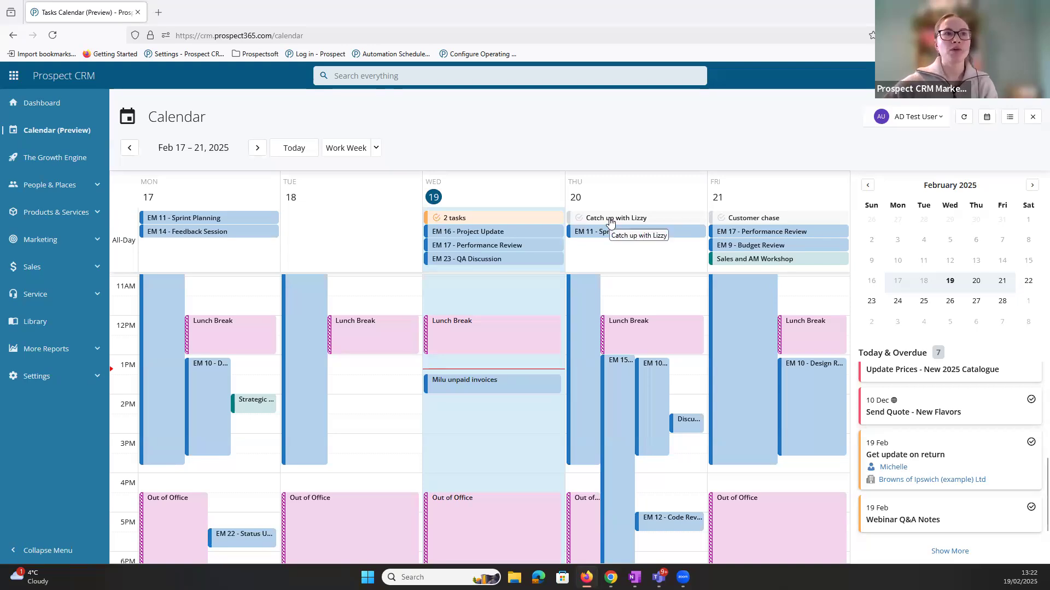
click(779, 220)
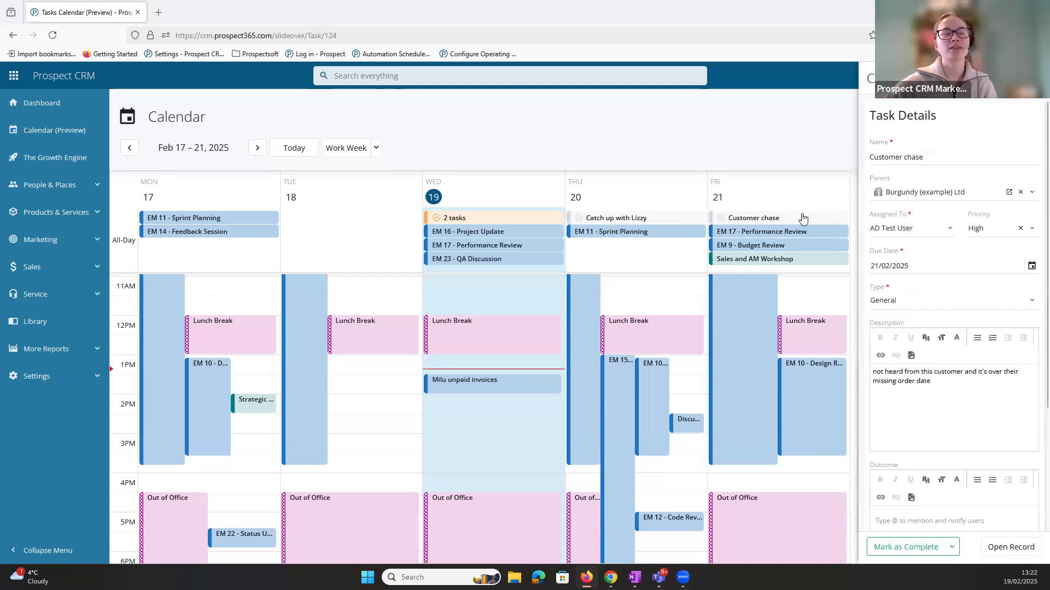
scroll(788, 446, down, 3)
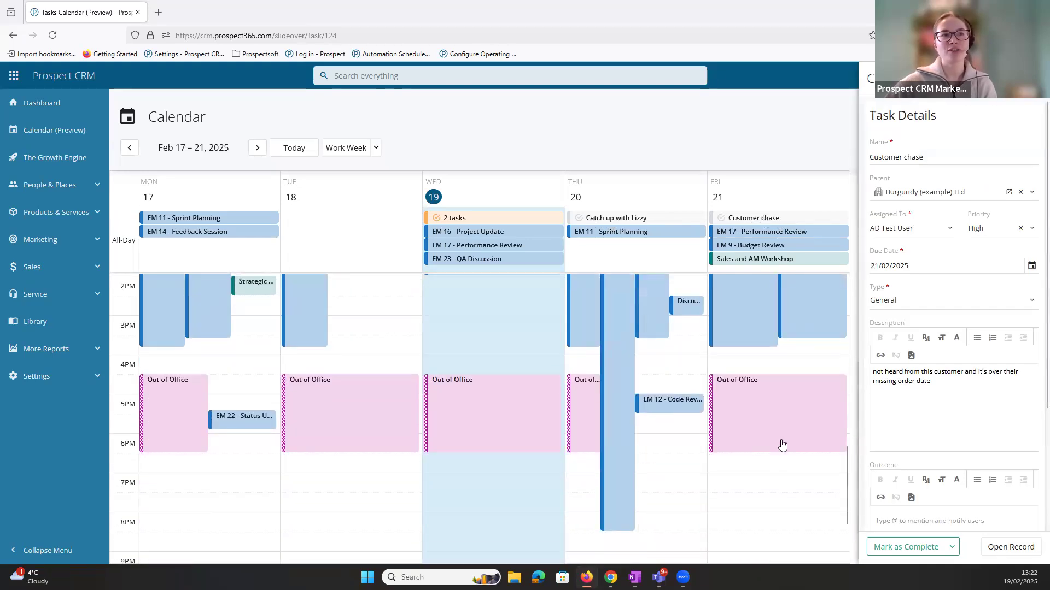
scroll(782, 446, up, 5)
scroll(754, 429, up, 1)
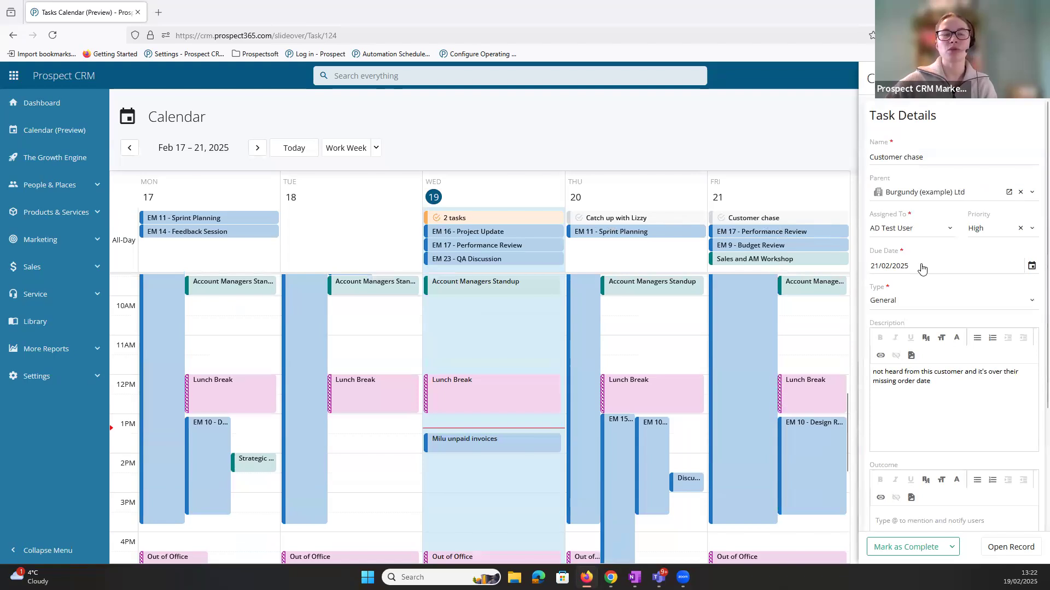
key(Escape)
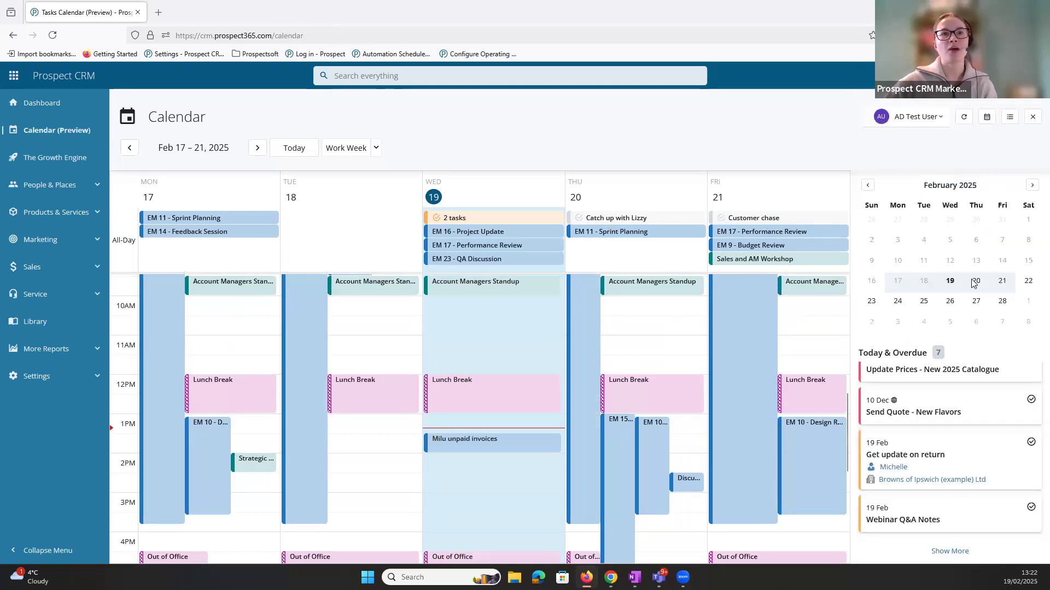
Show 19 to 25 February 2025 in the calendar and look through the events of those days
drag(950, 280, 926, 301)
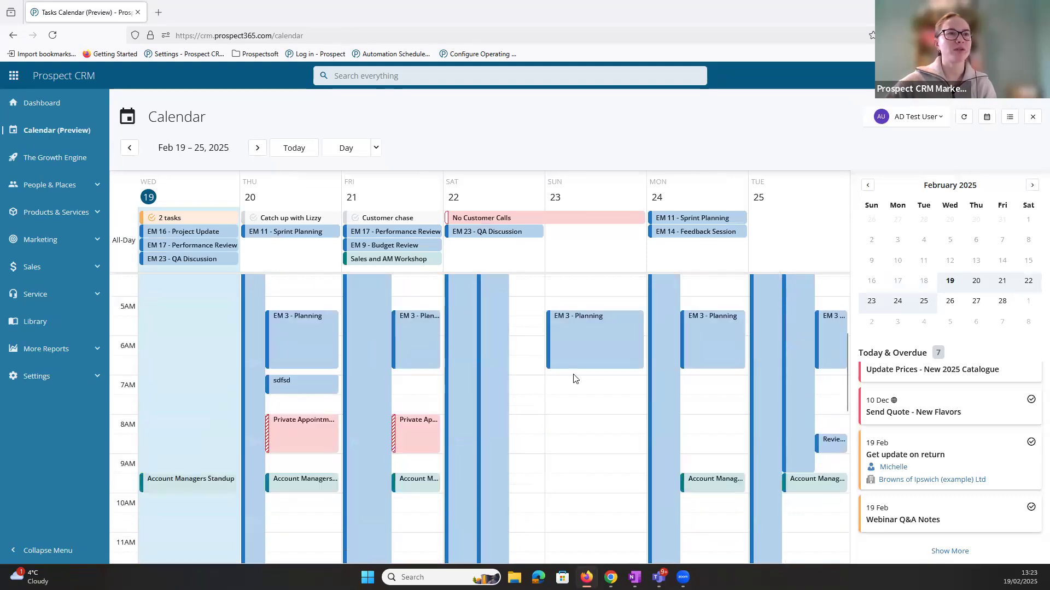
scroll(580, 383, down, 6)
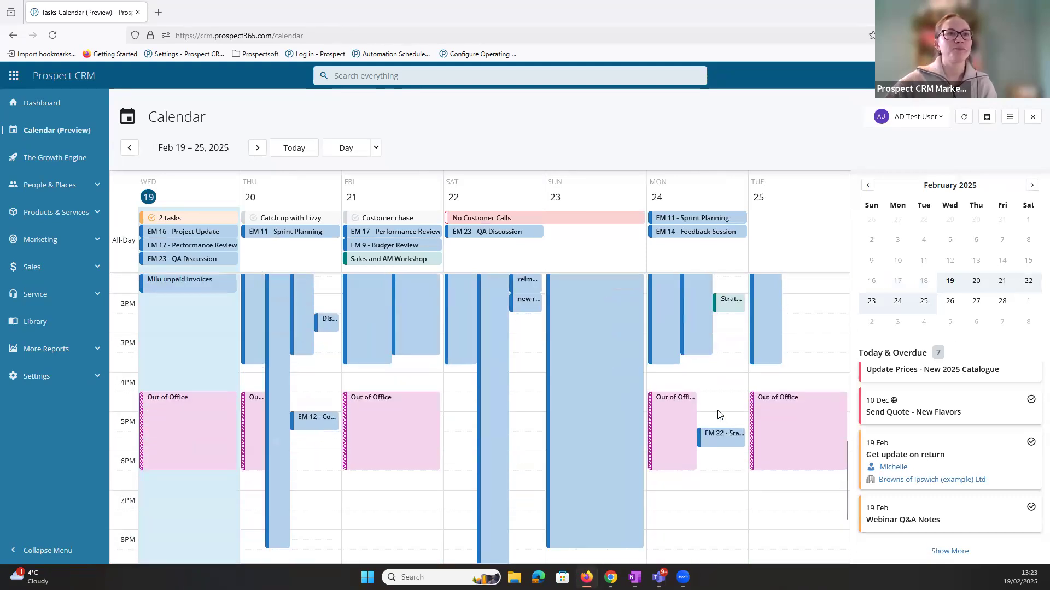
scroll(717, 414, up, 10)
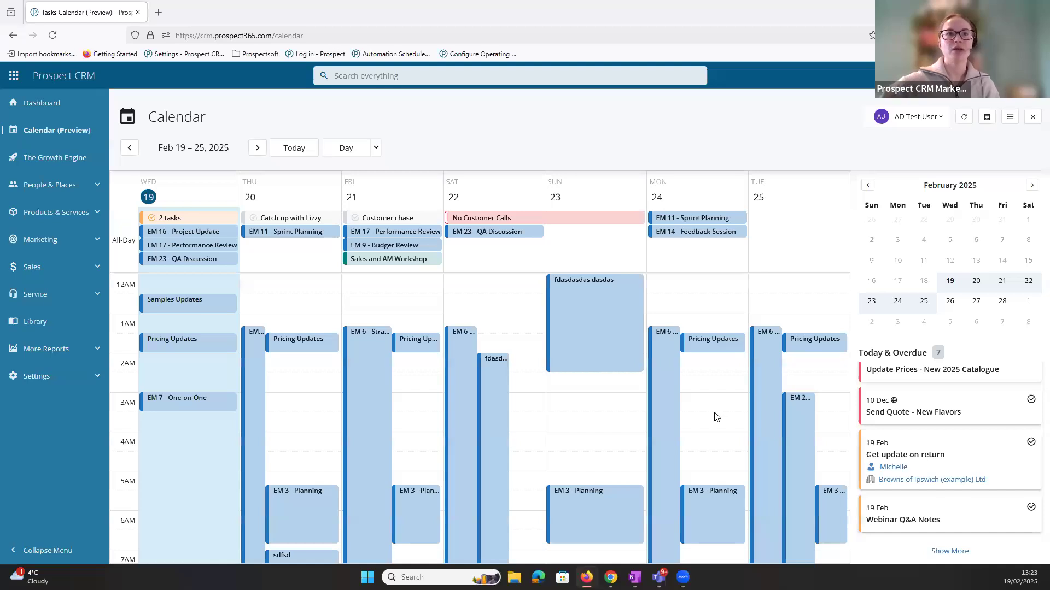
scroll(984, 431, up, 2)
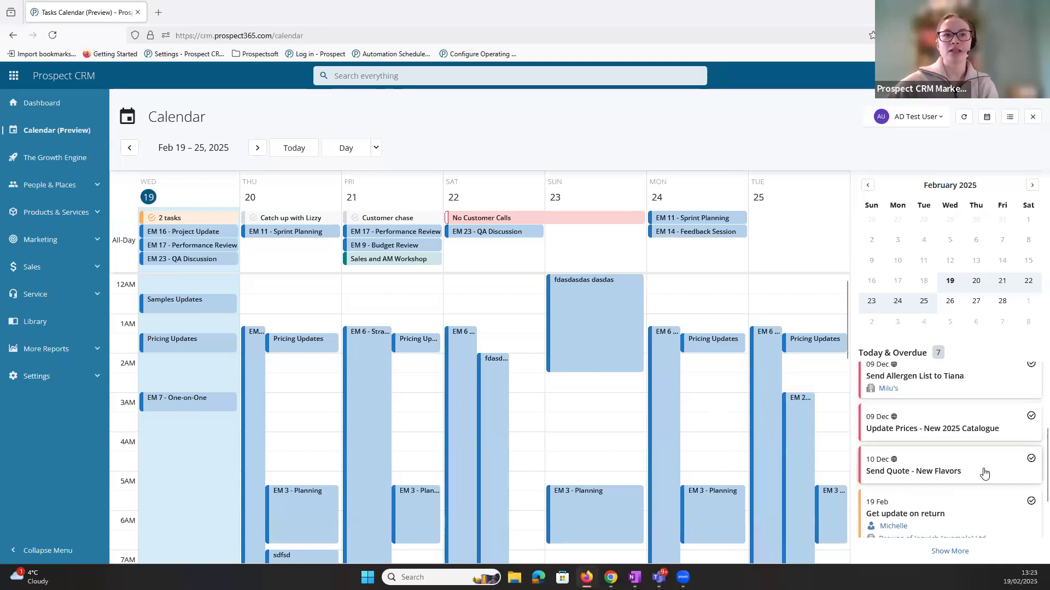
Set the priority of the overdue Send Quote - New Flavors task to High and check the reordered task list
click(983, 474)
click(987, 228)
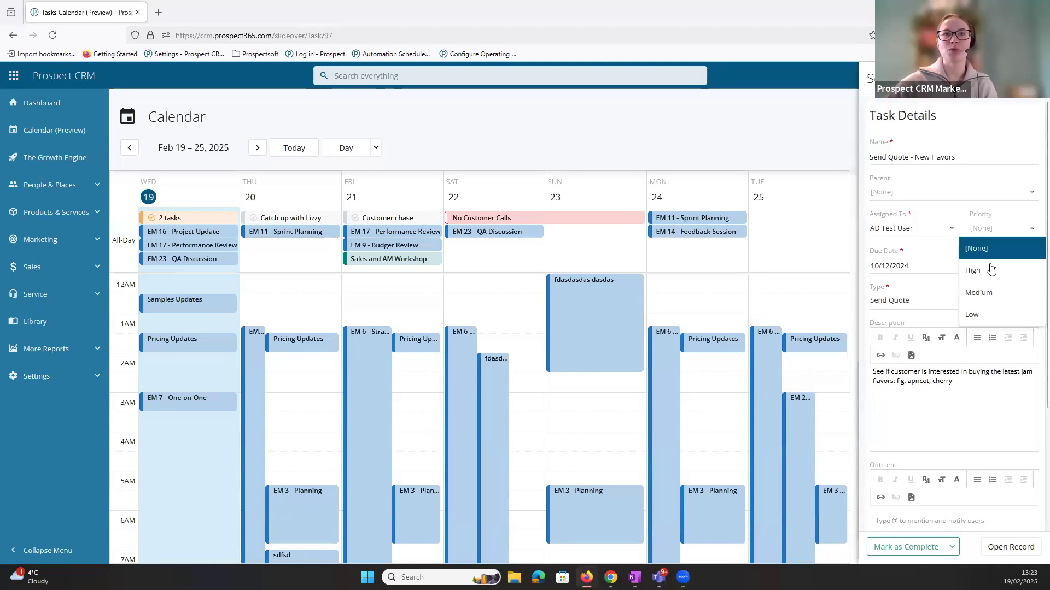
click(990, 269)
click(842, 432)
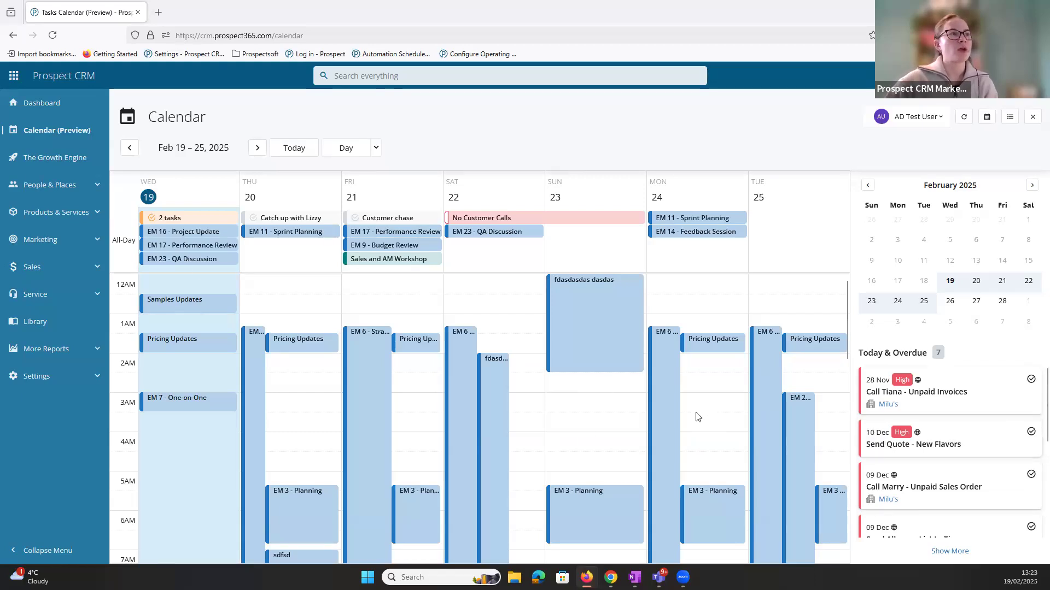
scroll(937, 426, down, 2)
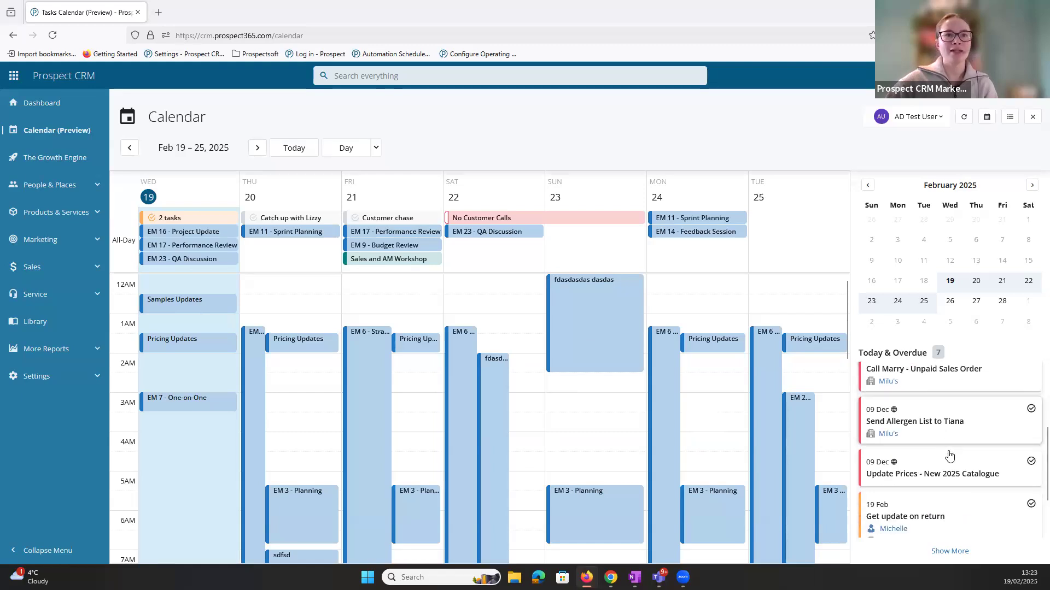
scroll(945, 451, down, 1)
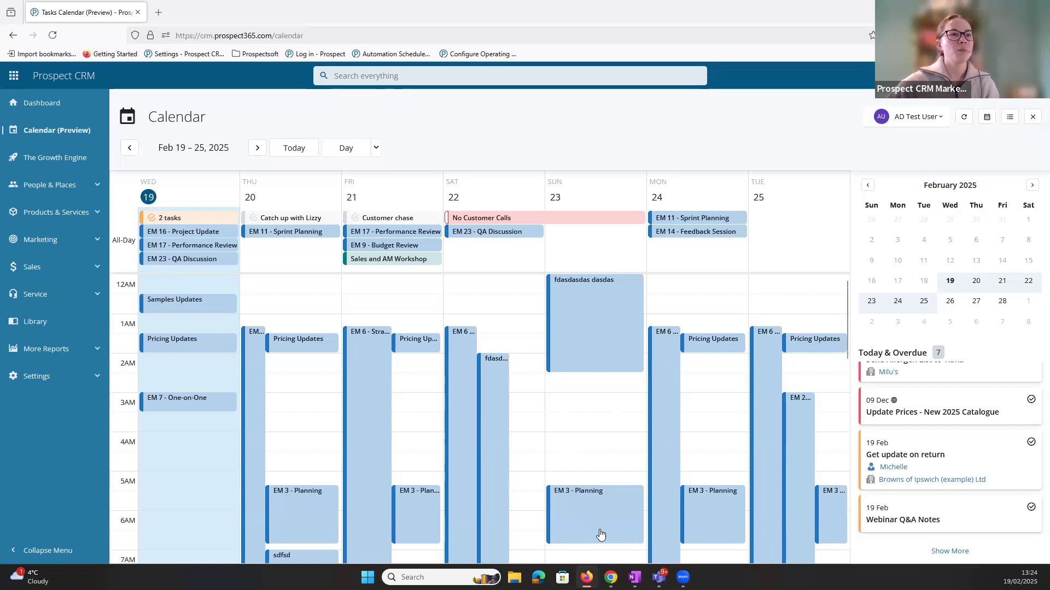
Switch to the Customer Webinar presentation in Chrome, resume its slide show full screen and advance past the Demo slide
mouse_move(611, 577)
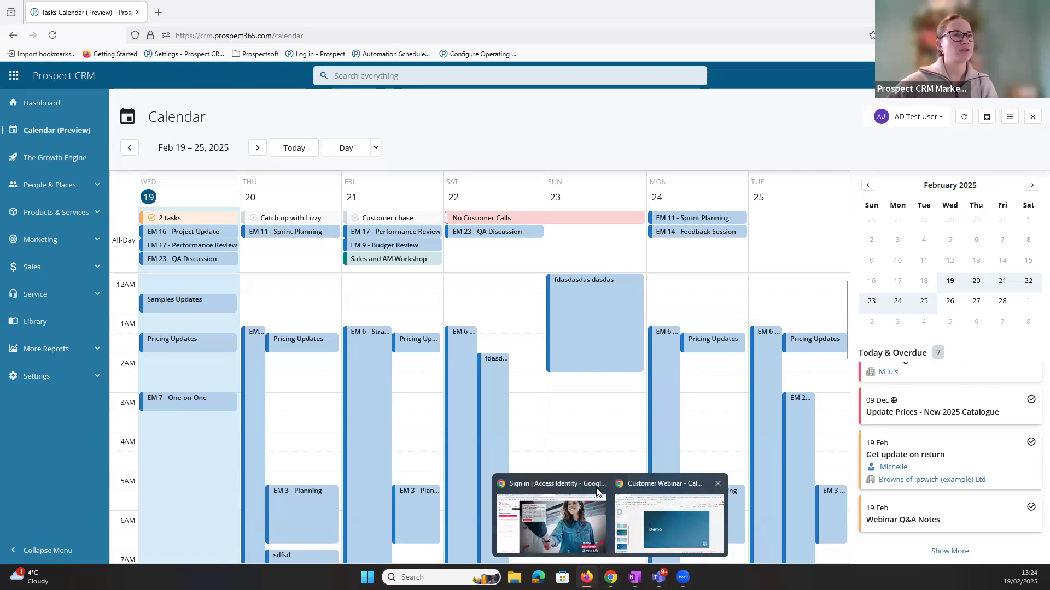
click(647, 517)
click(879, 560)
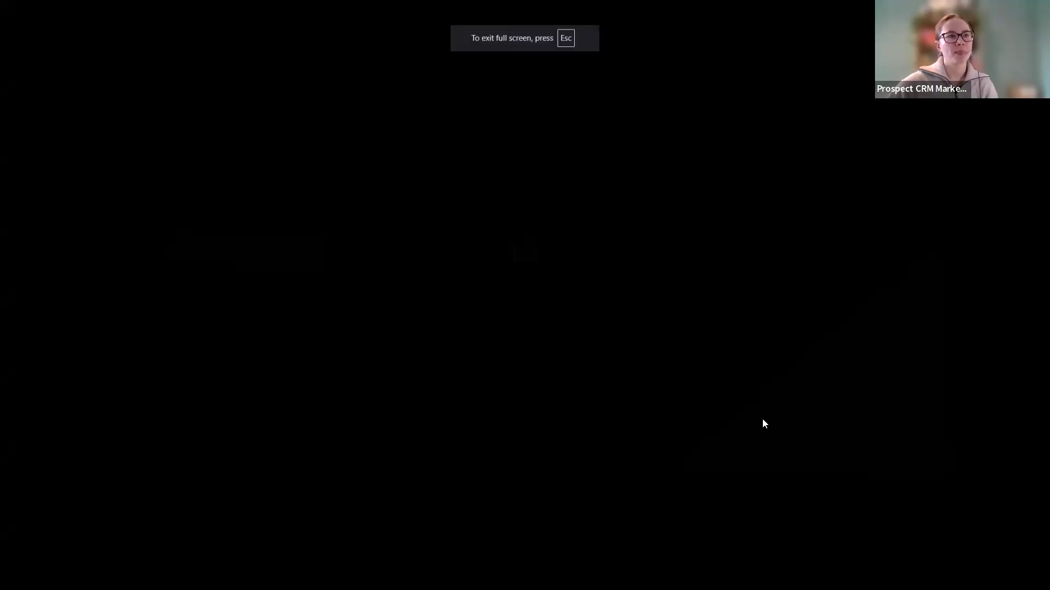
key(Right)
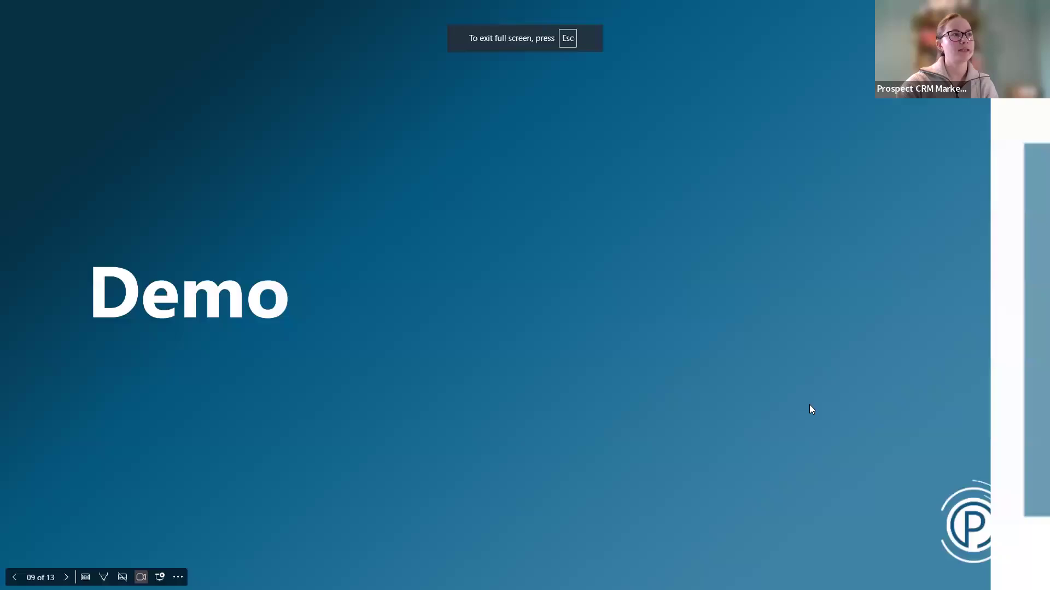
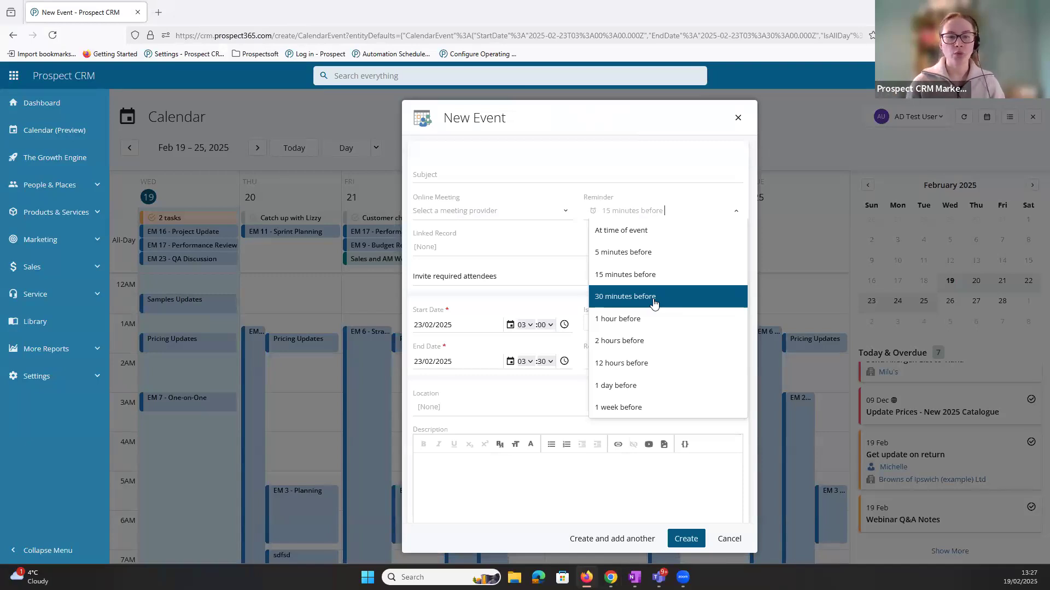
Close the reminder options in the new event form and discard the event without creating it
click(670, 135)
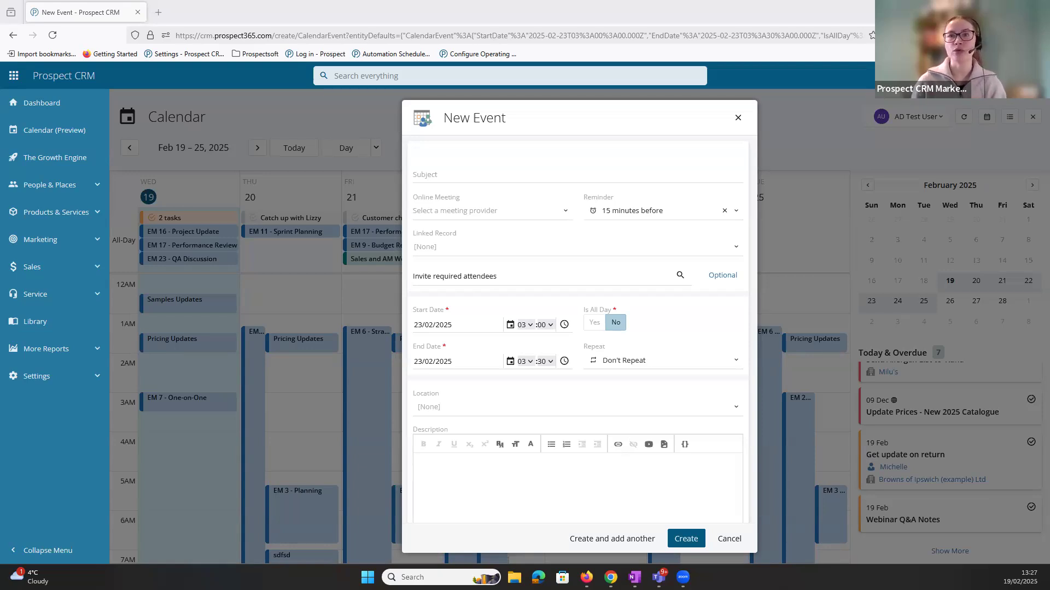
click(738, 118)
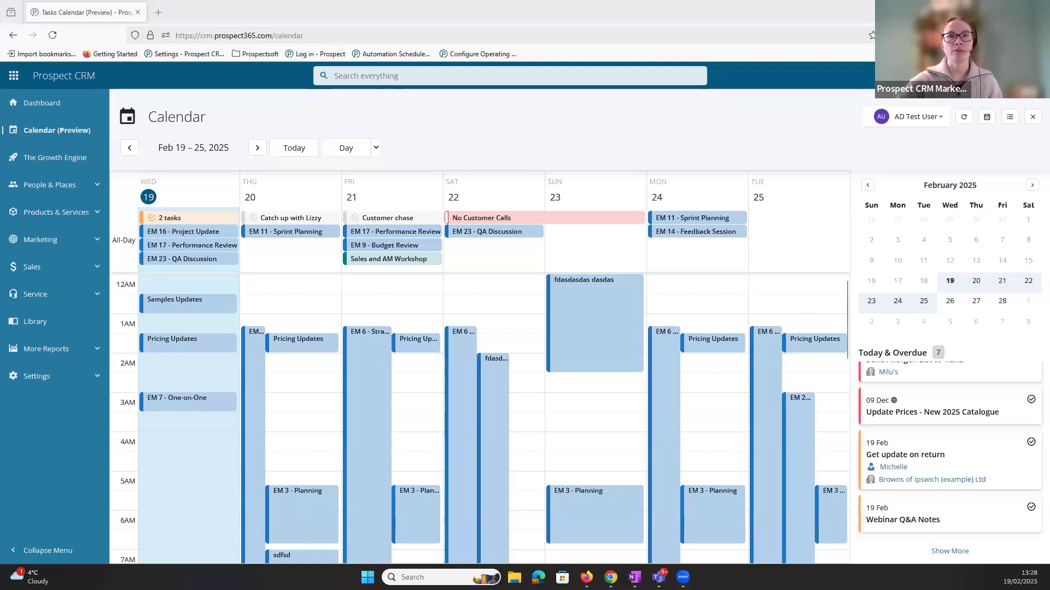
Check the quick task list and search the system settings for Task
click(942, 75)
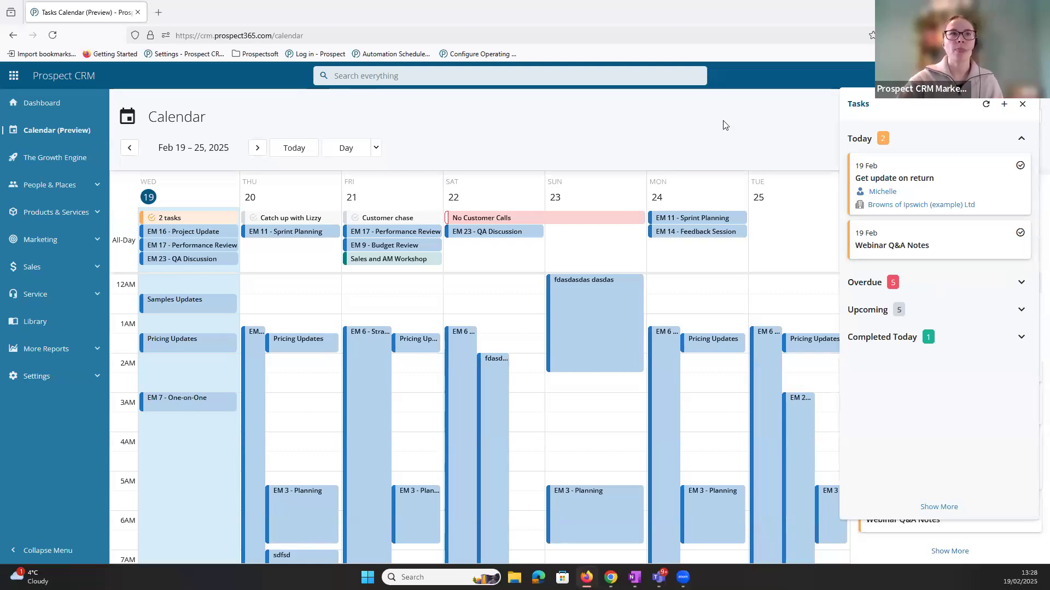
click(66, 377)
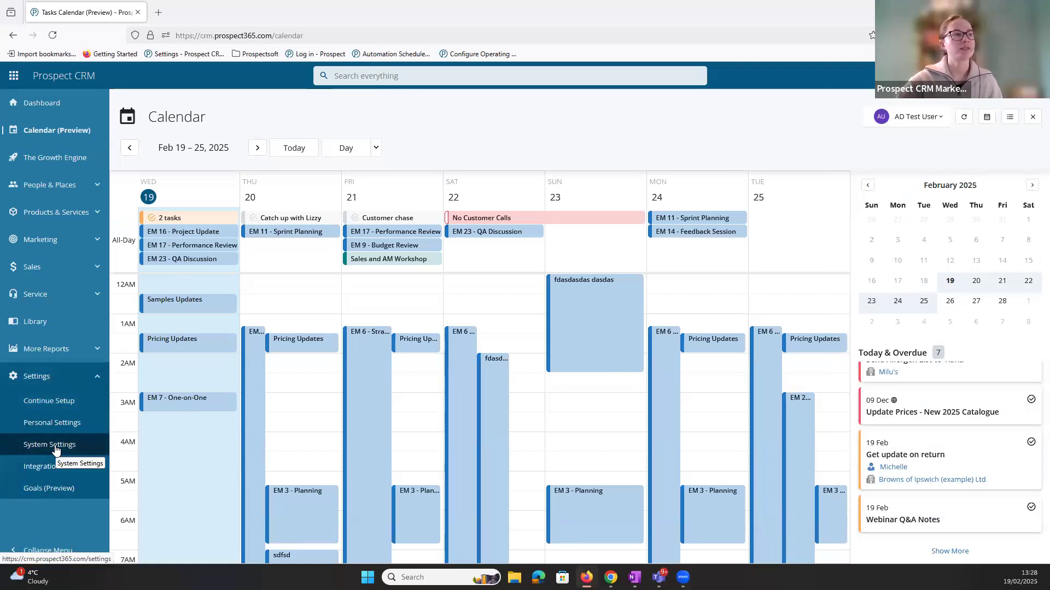
click(55, 450)
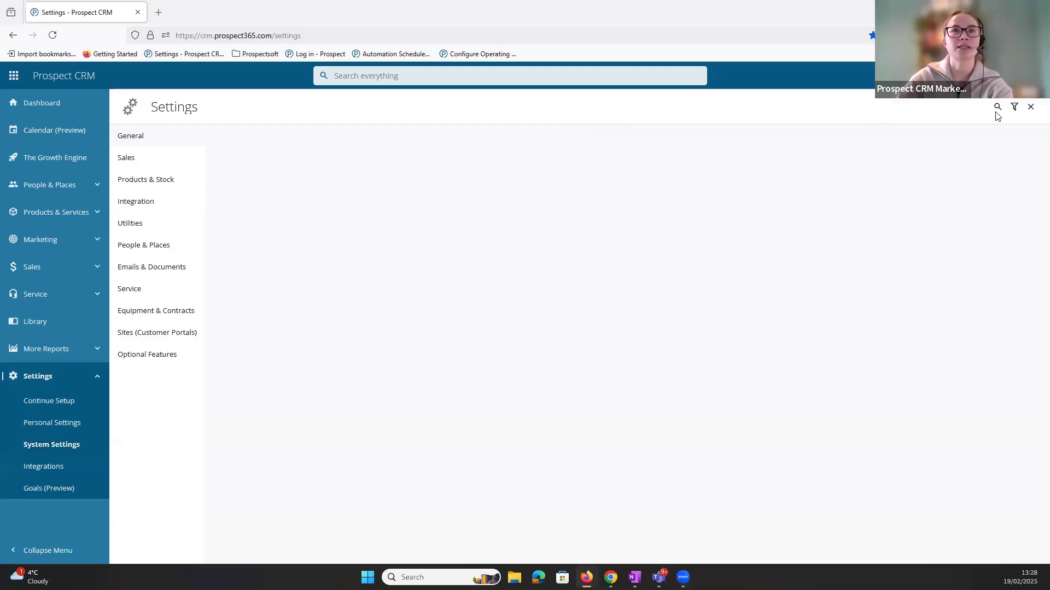
click(997, 106)
text(Task)
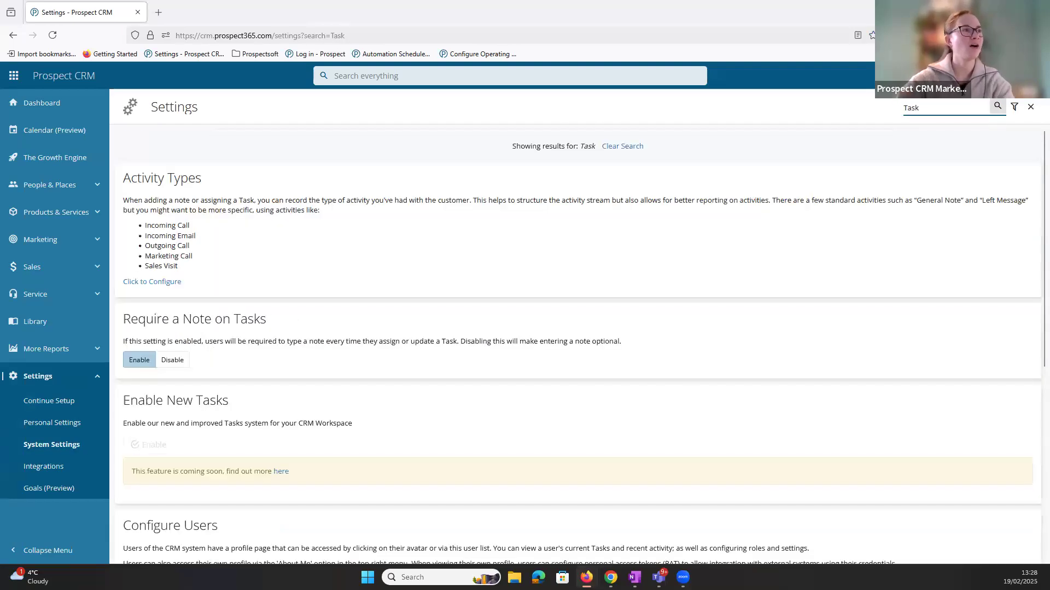
Find the Enable New Tasks setting among the search results and briefly highlight its heading
scroll(334, 328, down, 3)
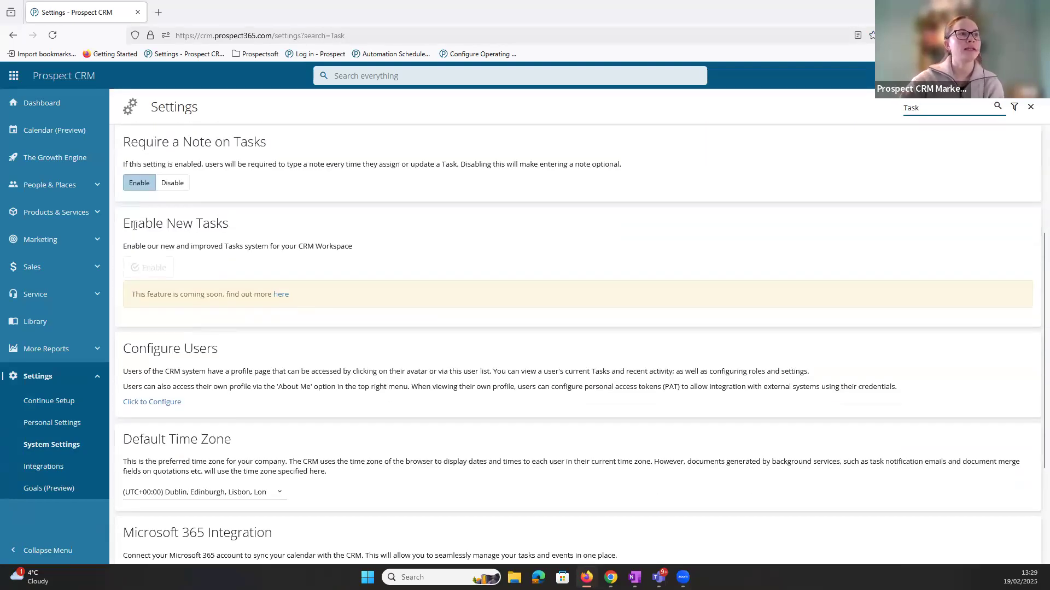
drag(130, 223, 223, 227)
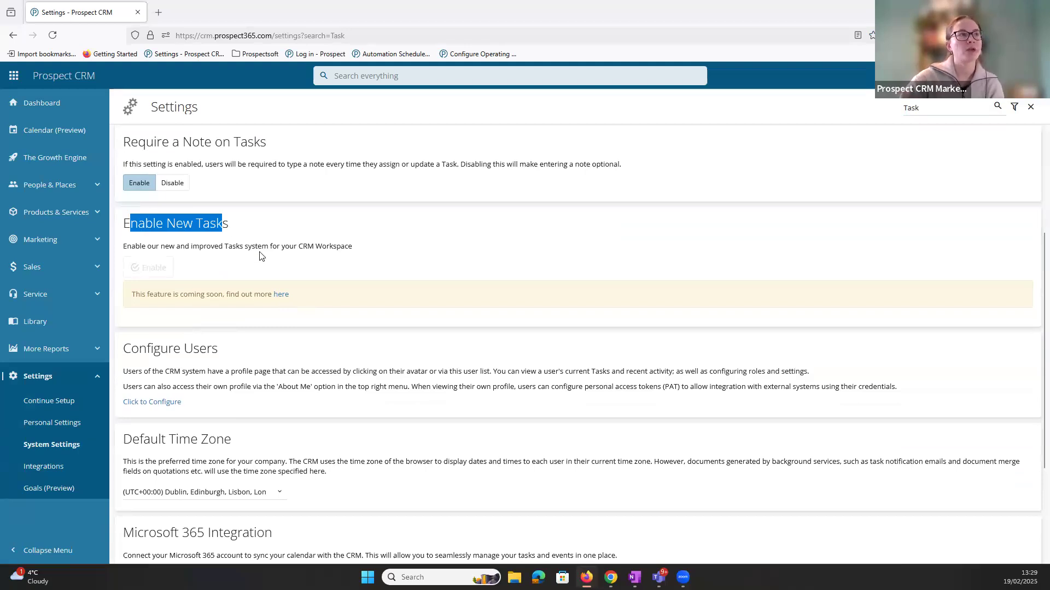
click(273, 261)
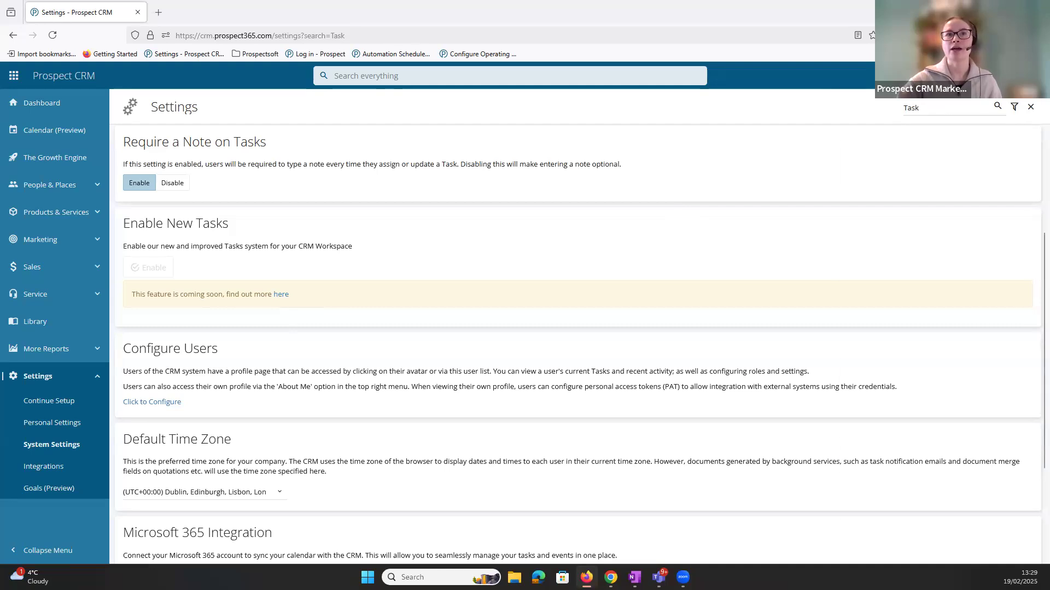
Review today's tasks in the quick task list, close it and return to the calendar
click(938, 76)
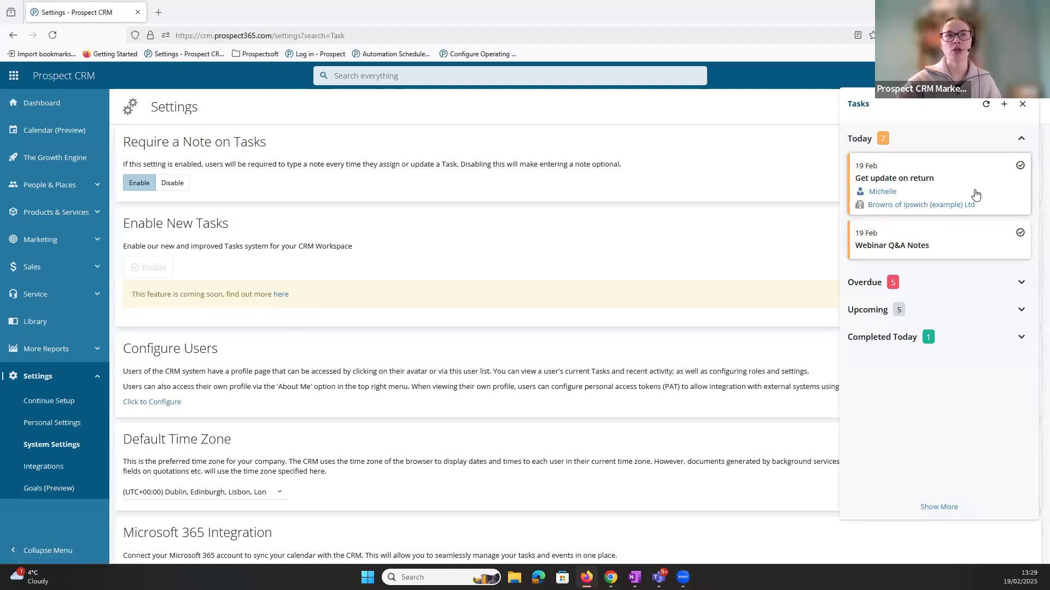
click(806, 105)
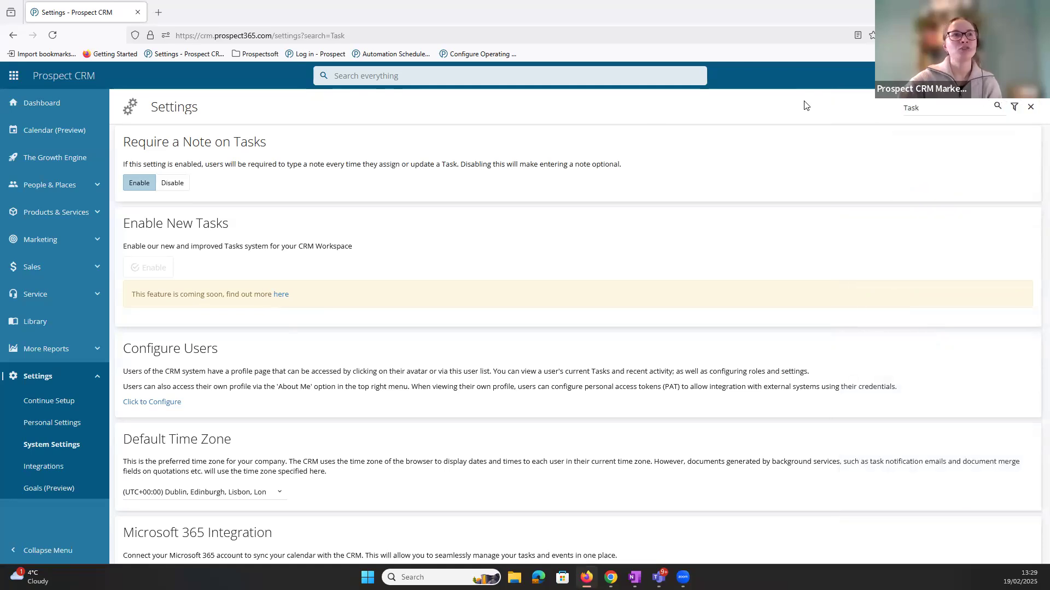
click(76, 138)
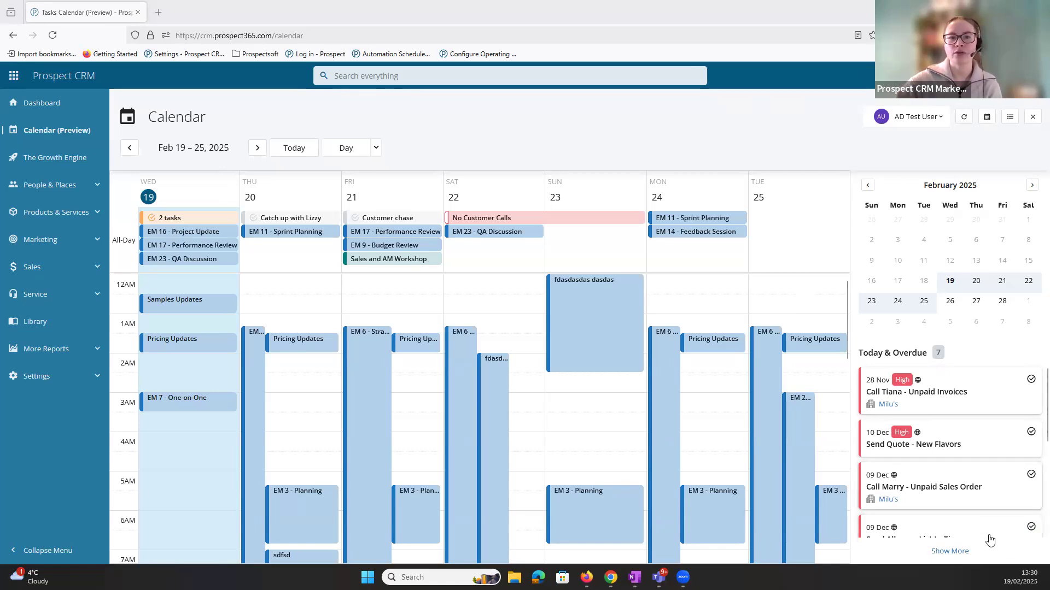
Show the in-app support messenger and open a new CRM Assistant conversation ready for a question
click(757, 297)
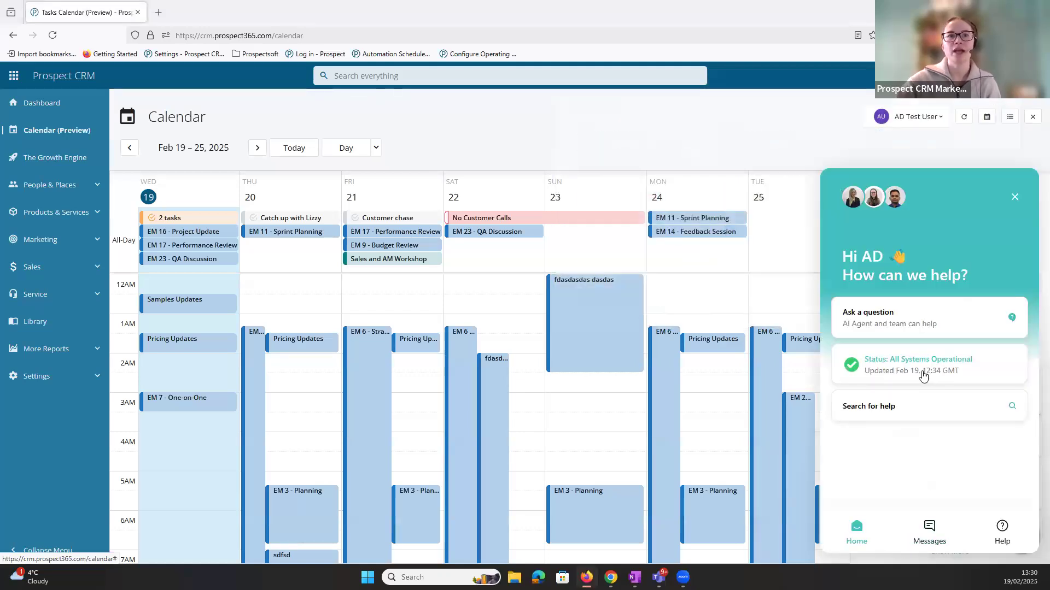
click(907, 527)
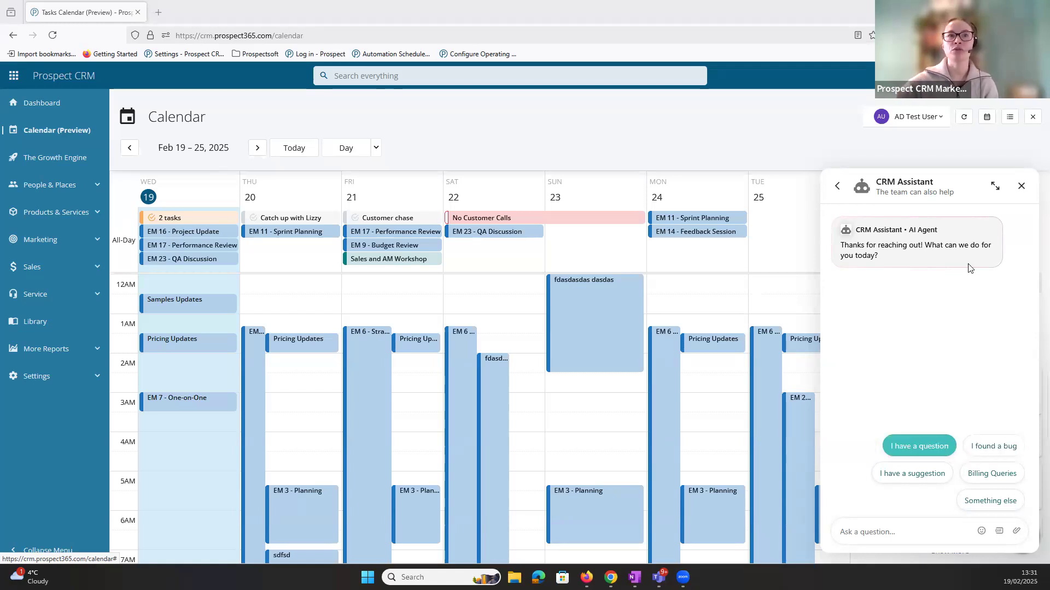
click(893, 531)
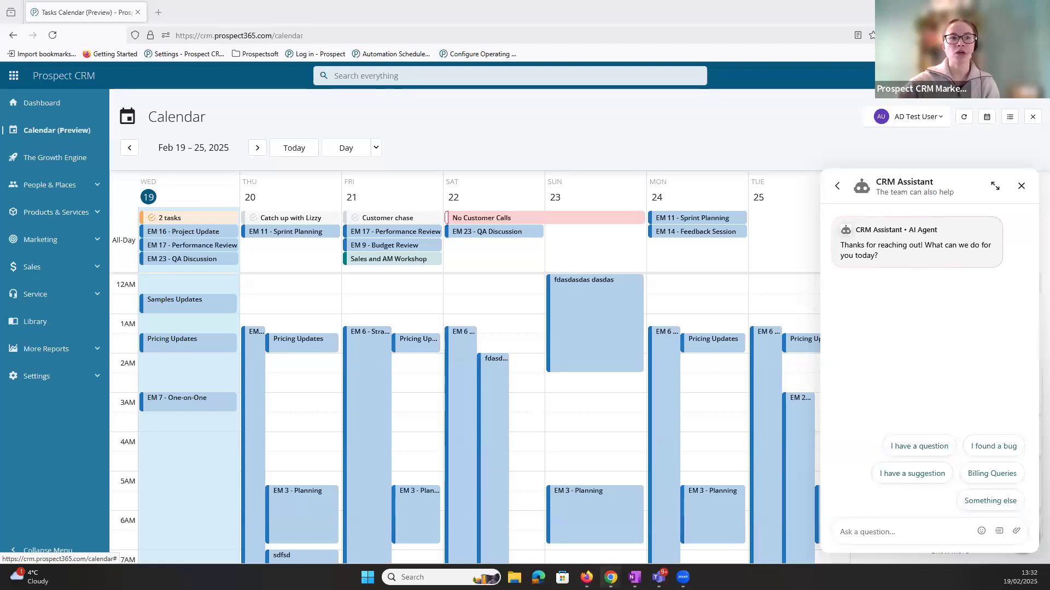
Switch to the Customer Webinar presentation in Chrome and present slide 12, with the prospectsoft.com/resources/webinars address, full screen
click(706, 514)
scroll(66, 469, down, 1)
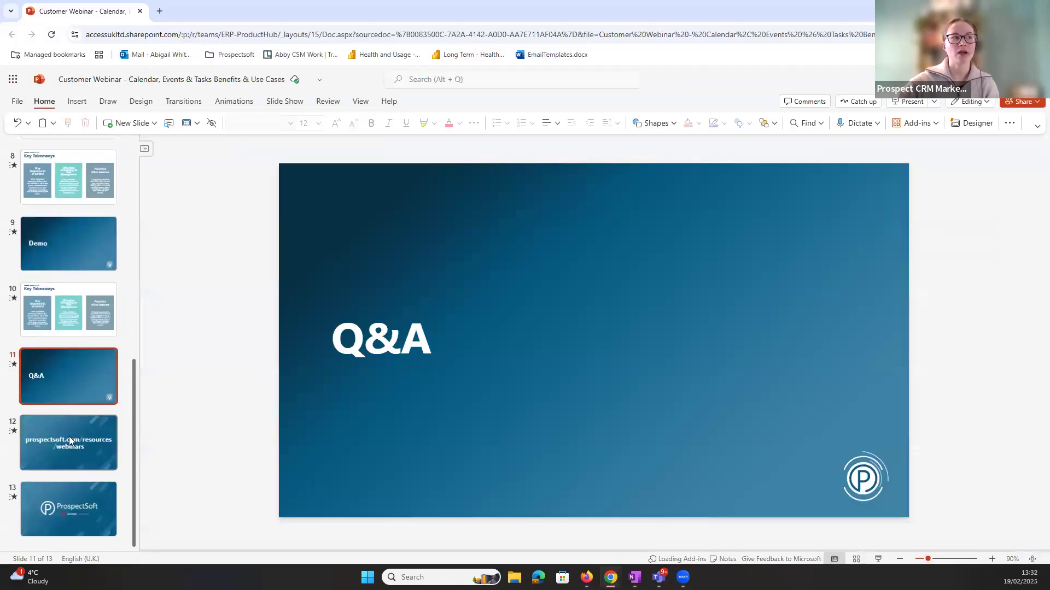
click(69, 436)
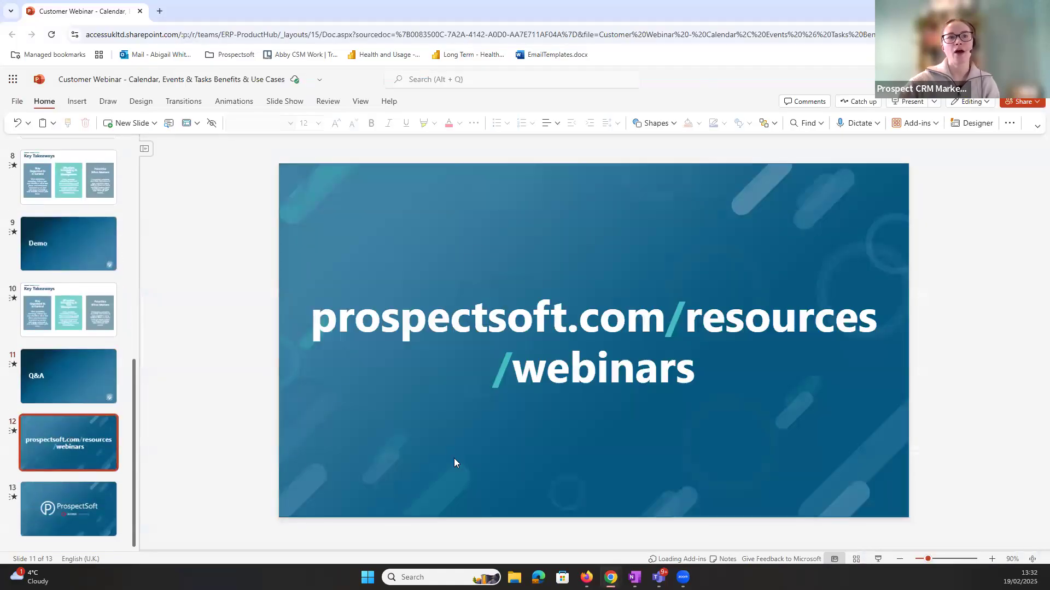
click(879, 560)
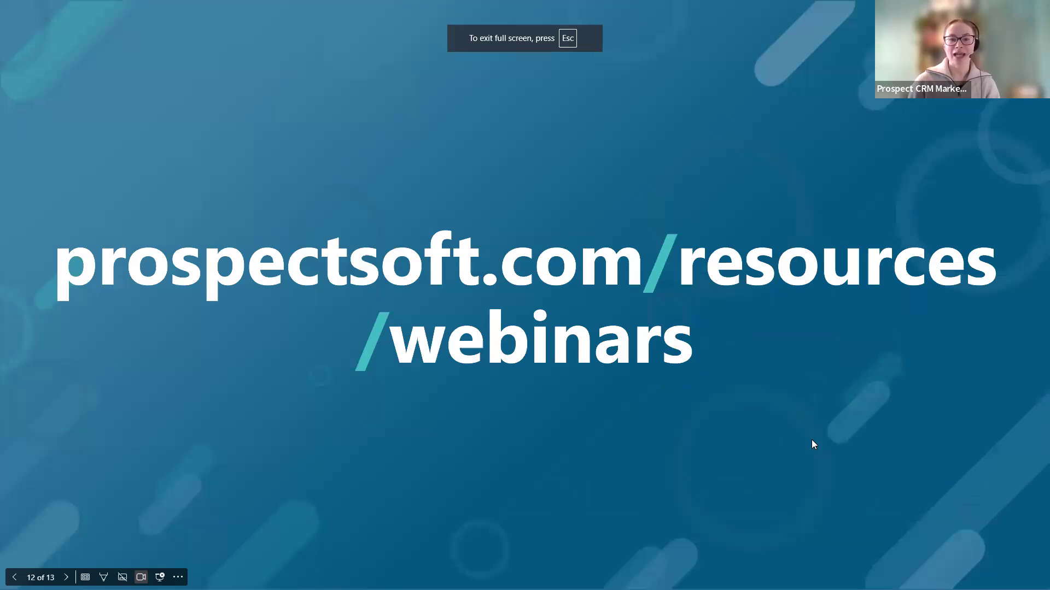